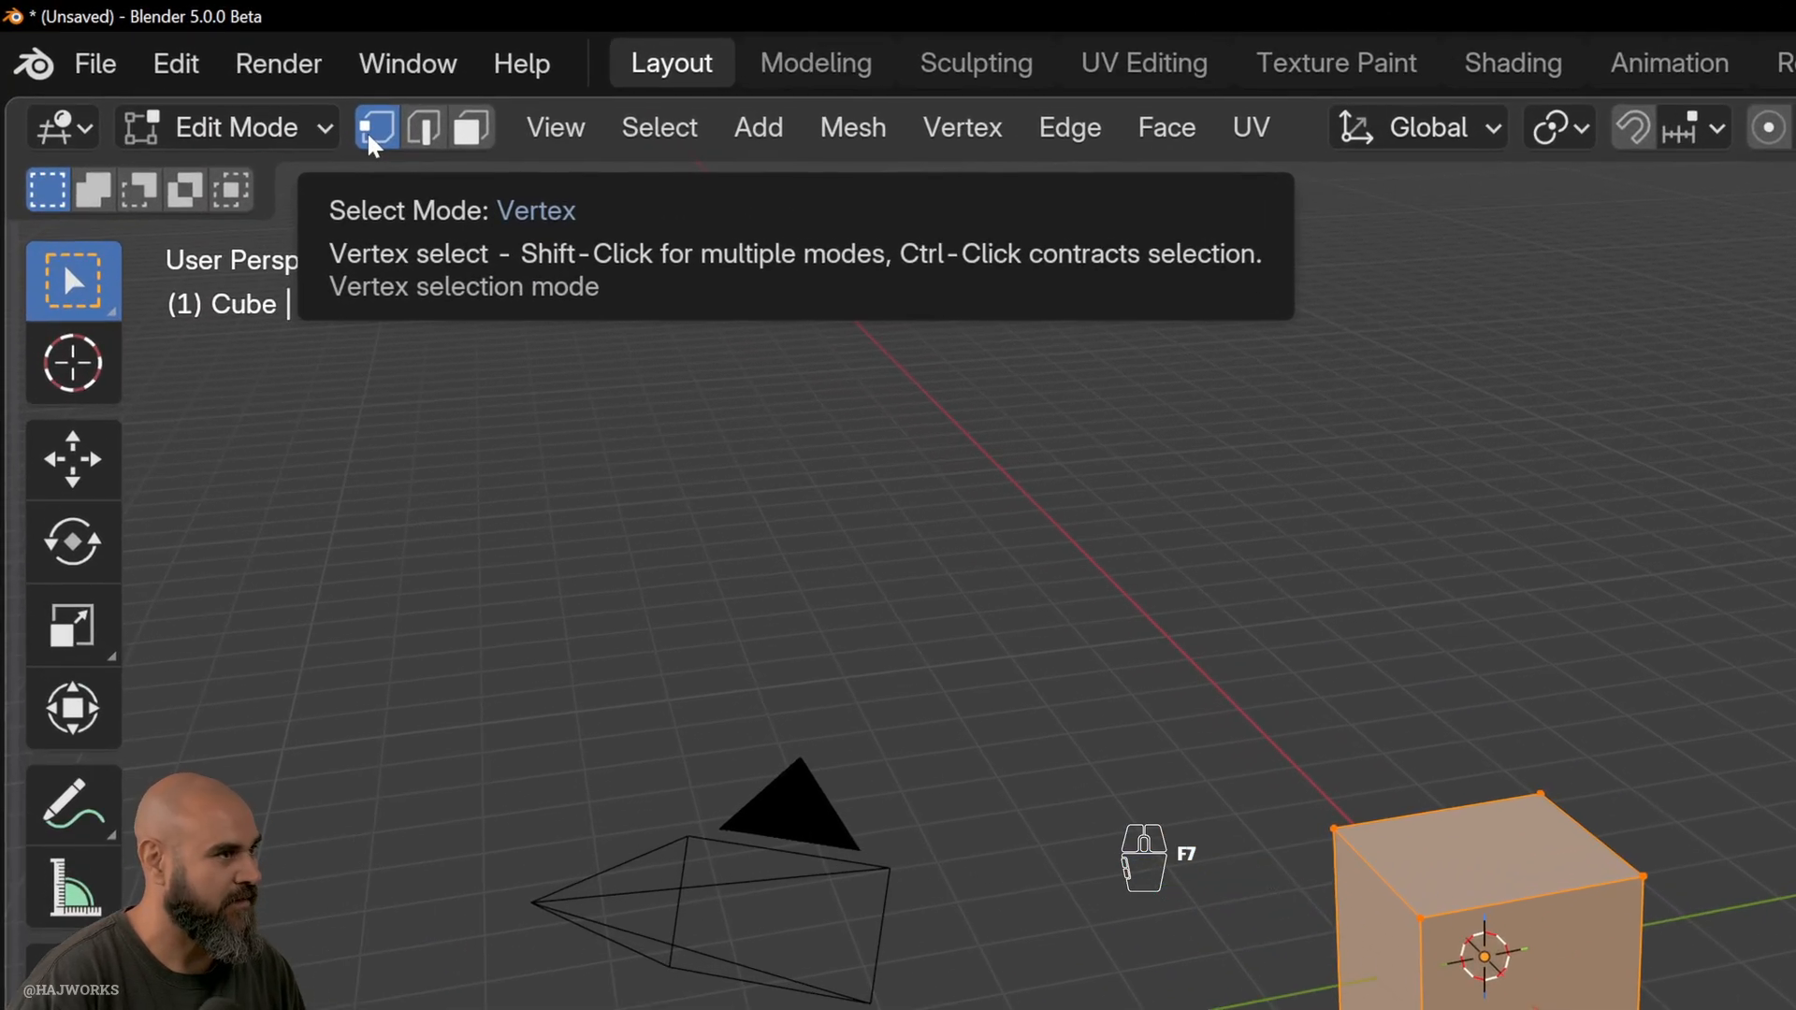
Cycle the cube's mesh selection mode through vertex, edge and face, finishing in face select mode.
left_click(433, 137)
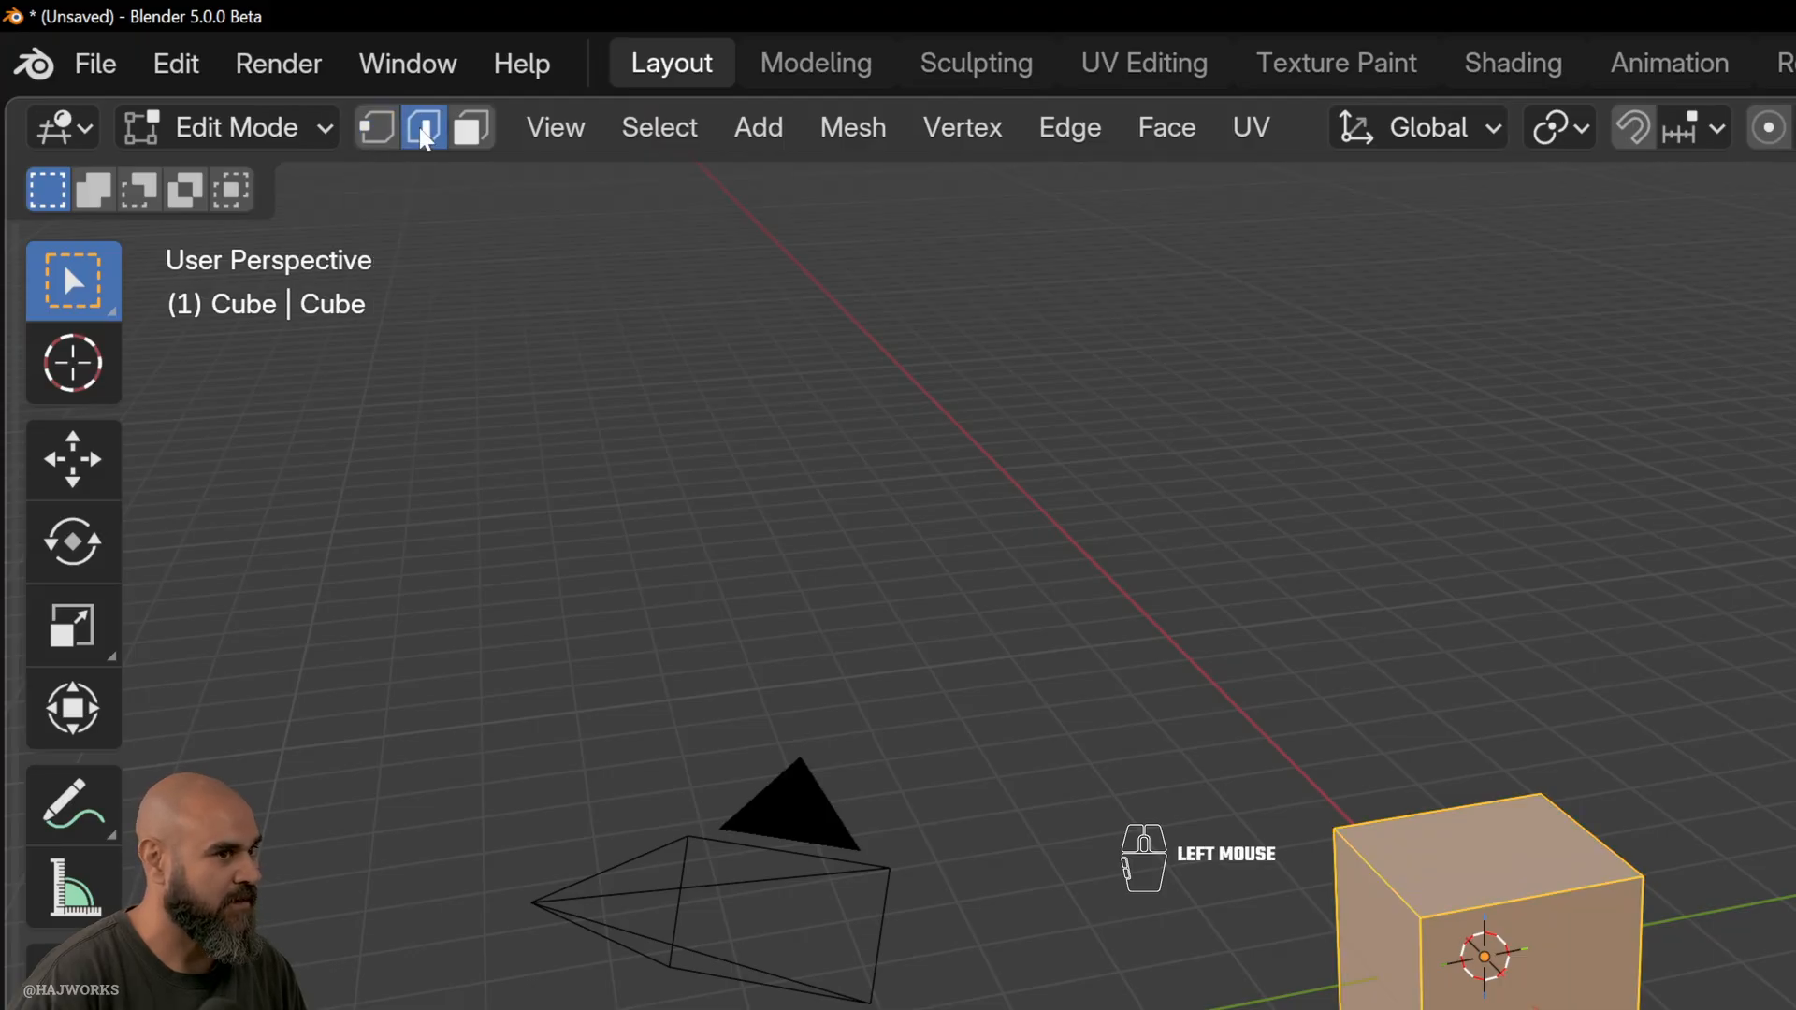
left_click(482, 142)
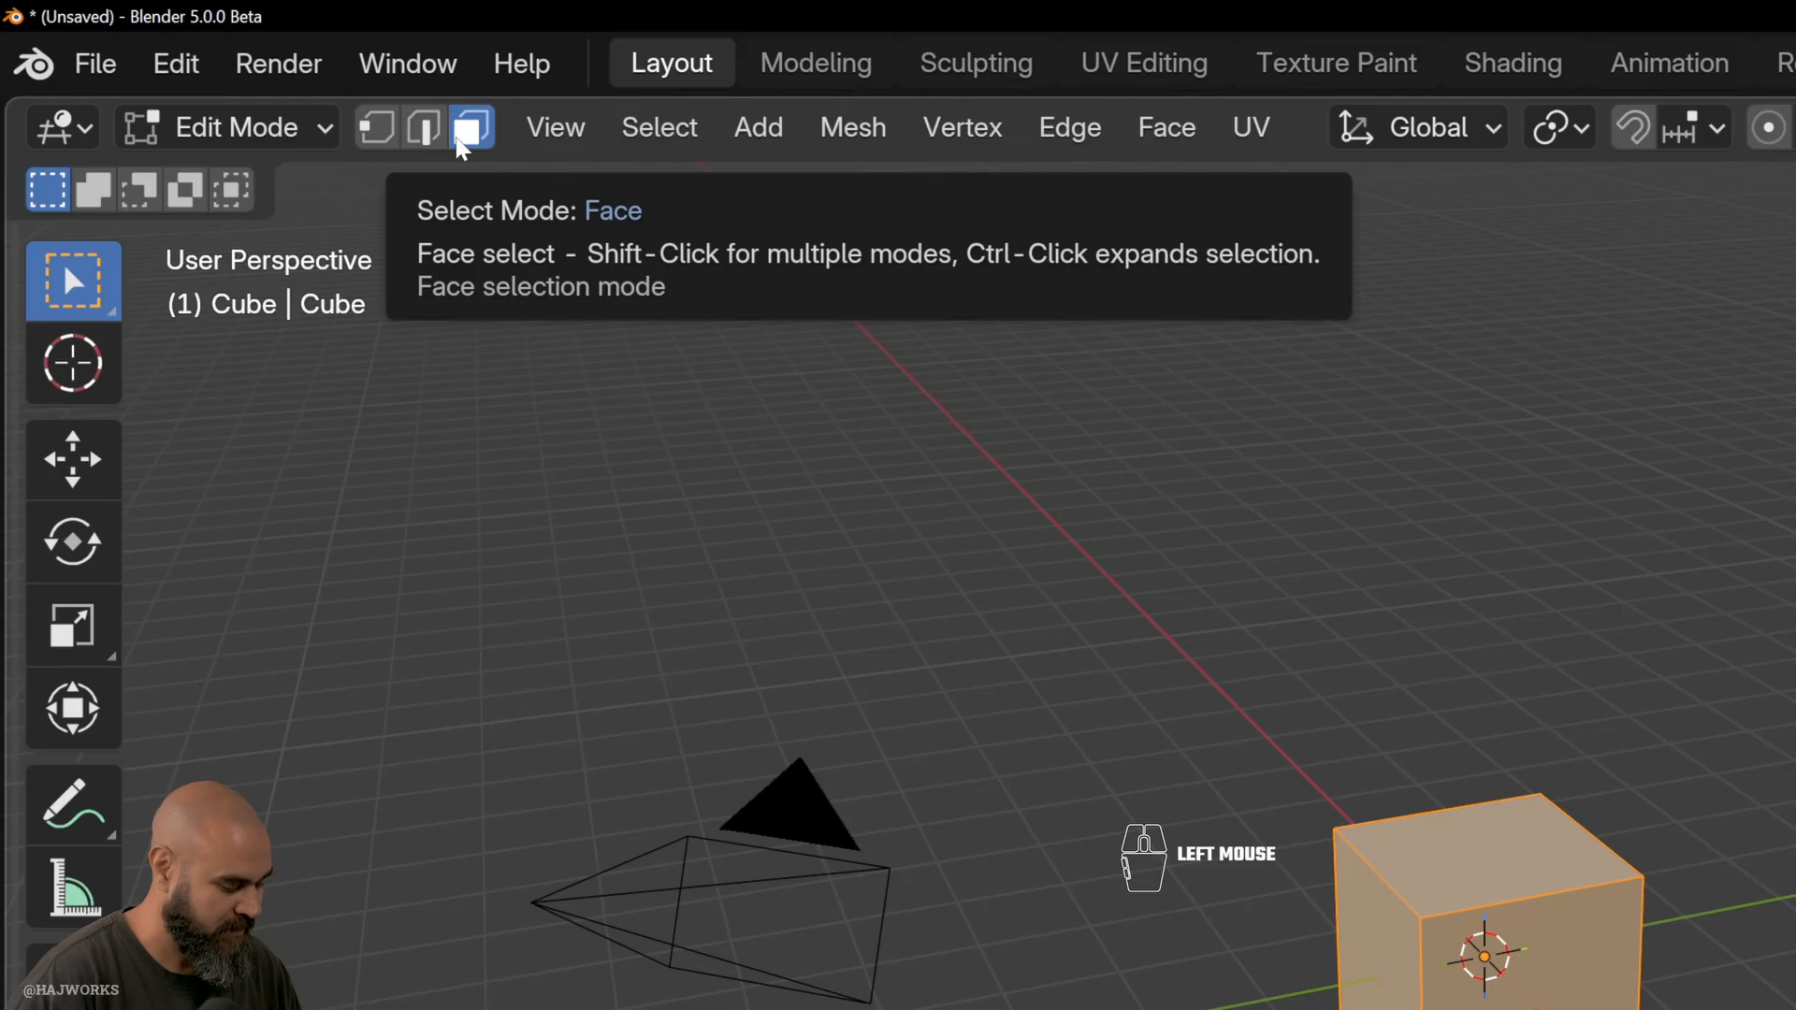
key("F7")
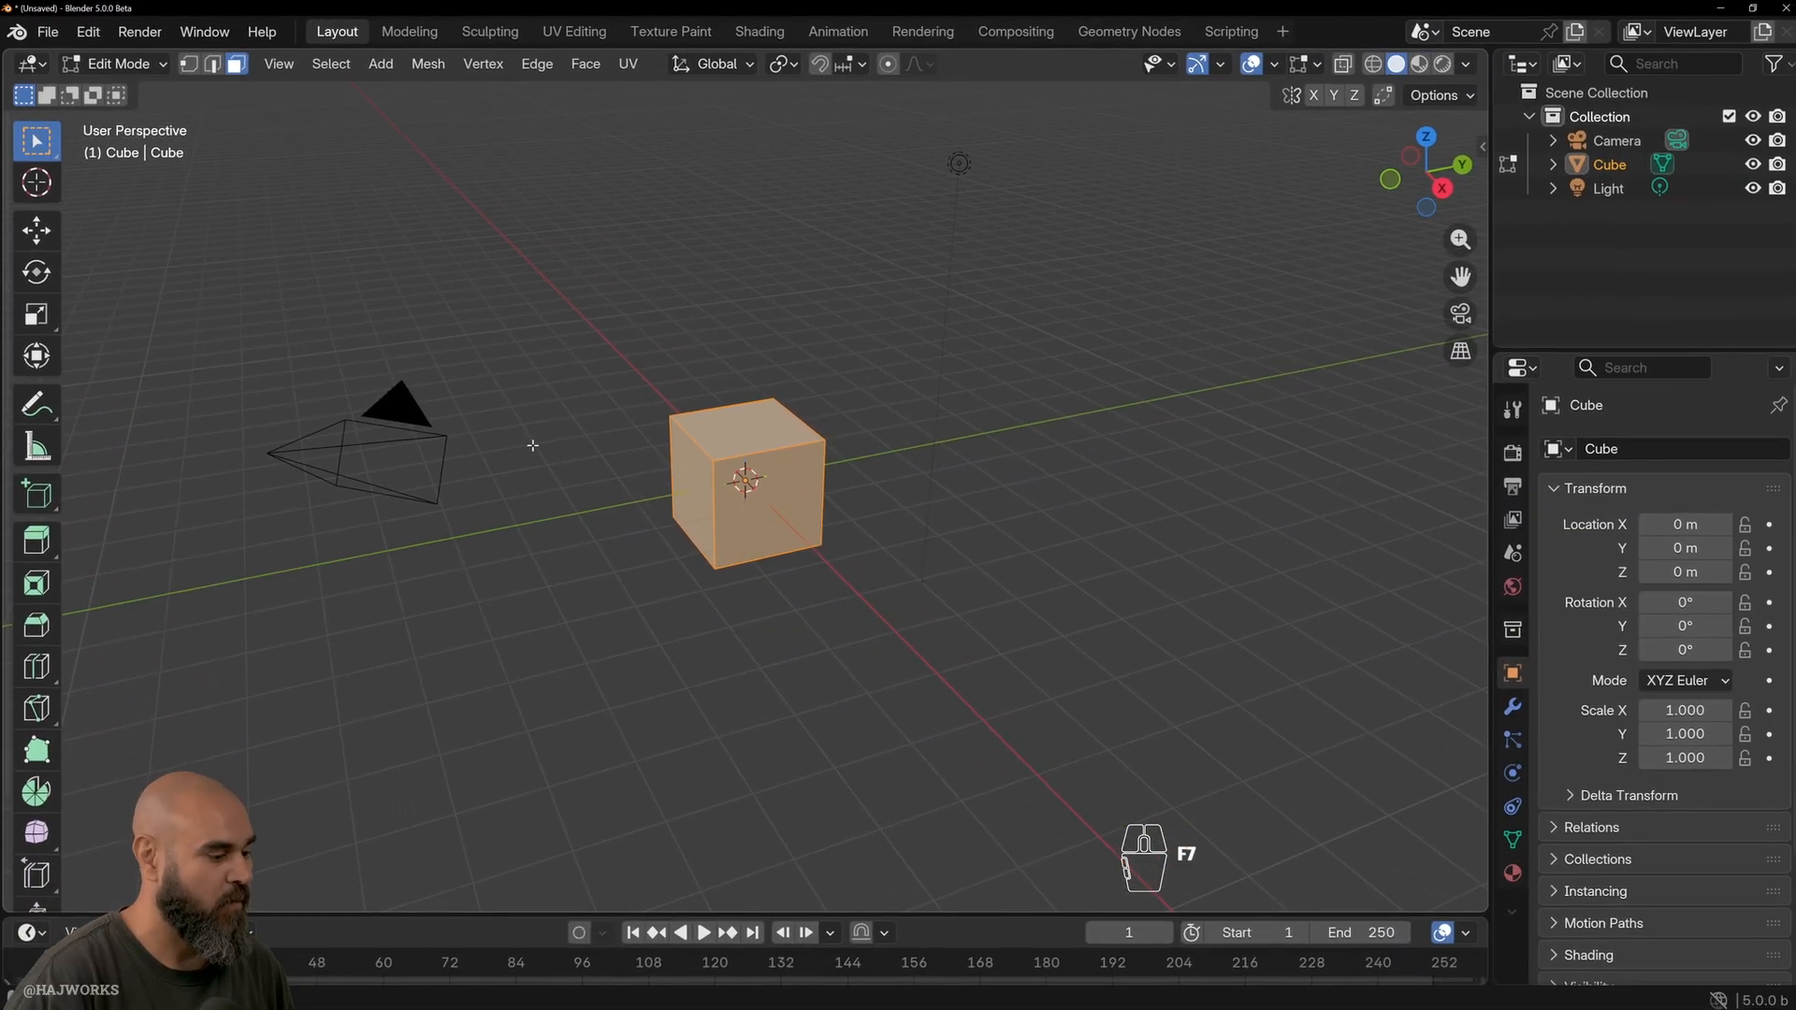
key("1")
key("2")
key("3")
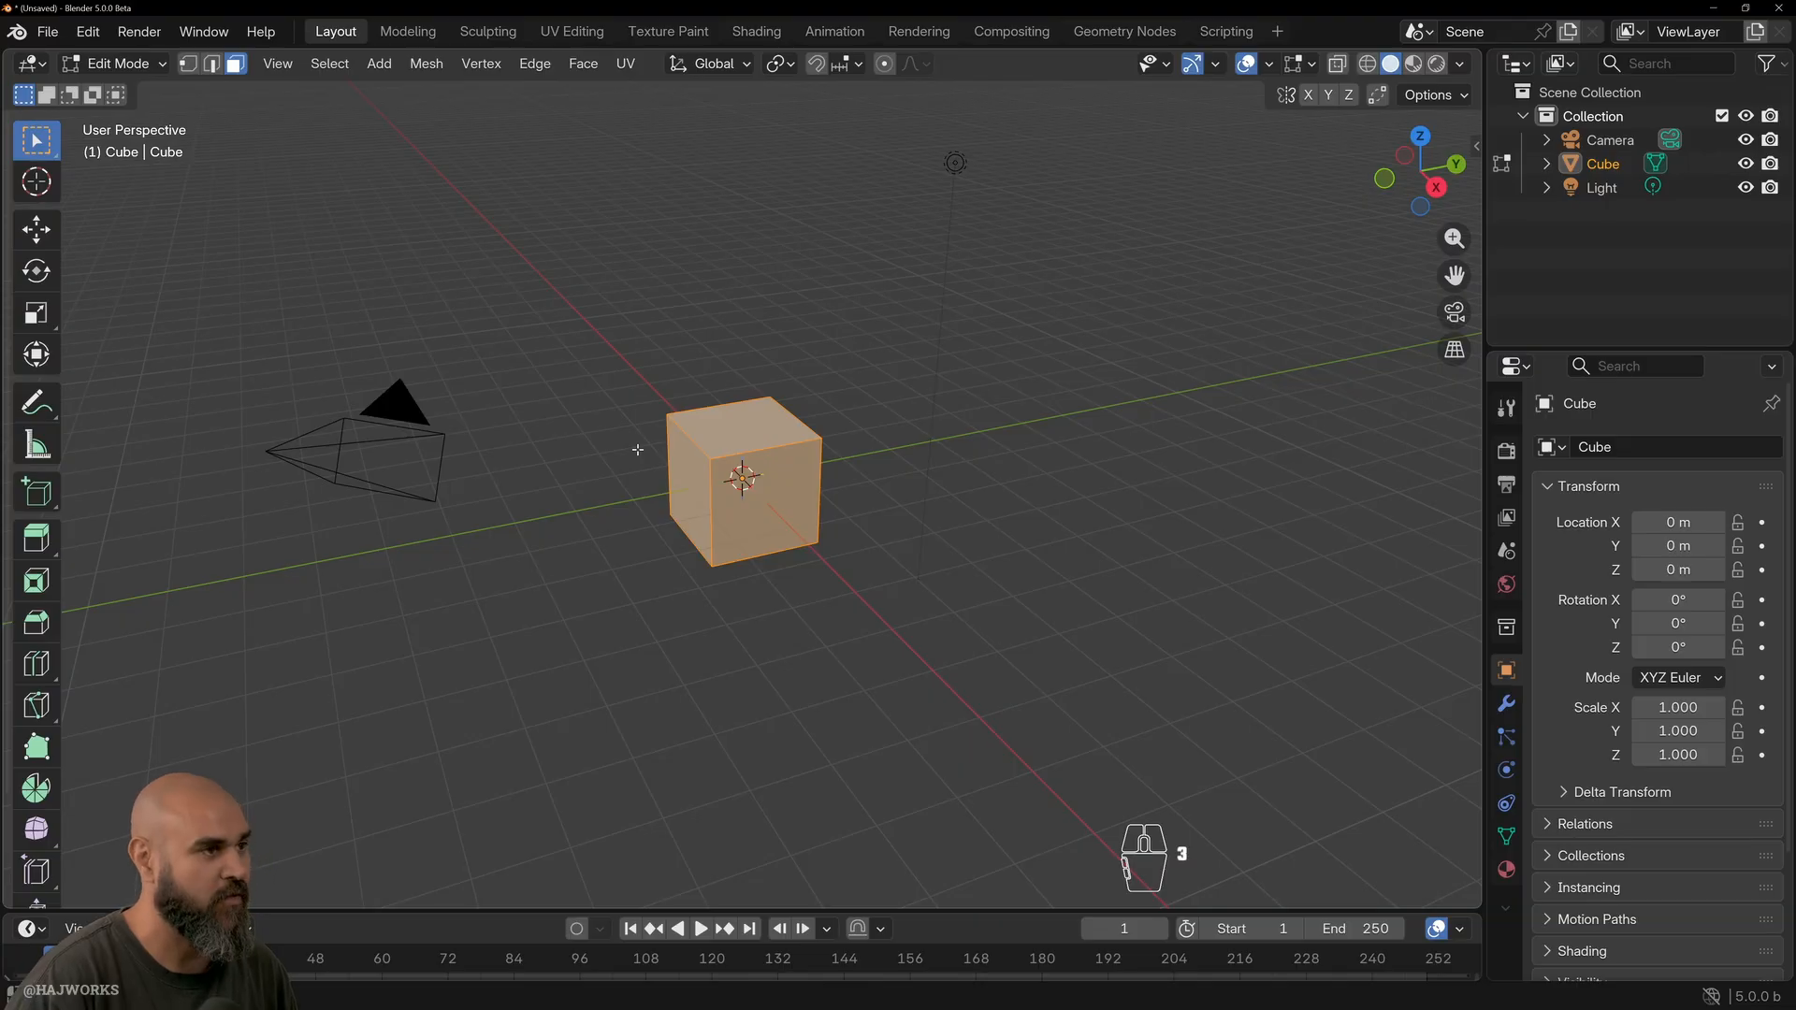
key("4")
Return the cube to Edit Mode in face select and extrude its top face upward about 1.87 m.
left_click(667, 533)
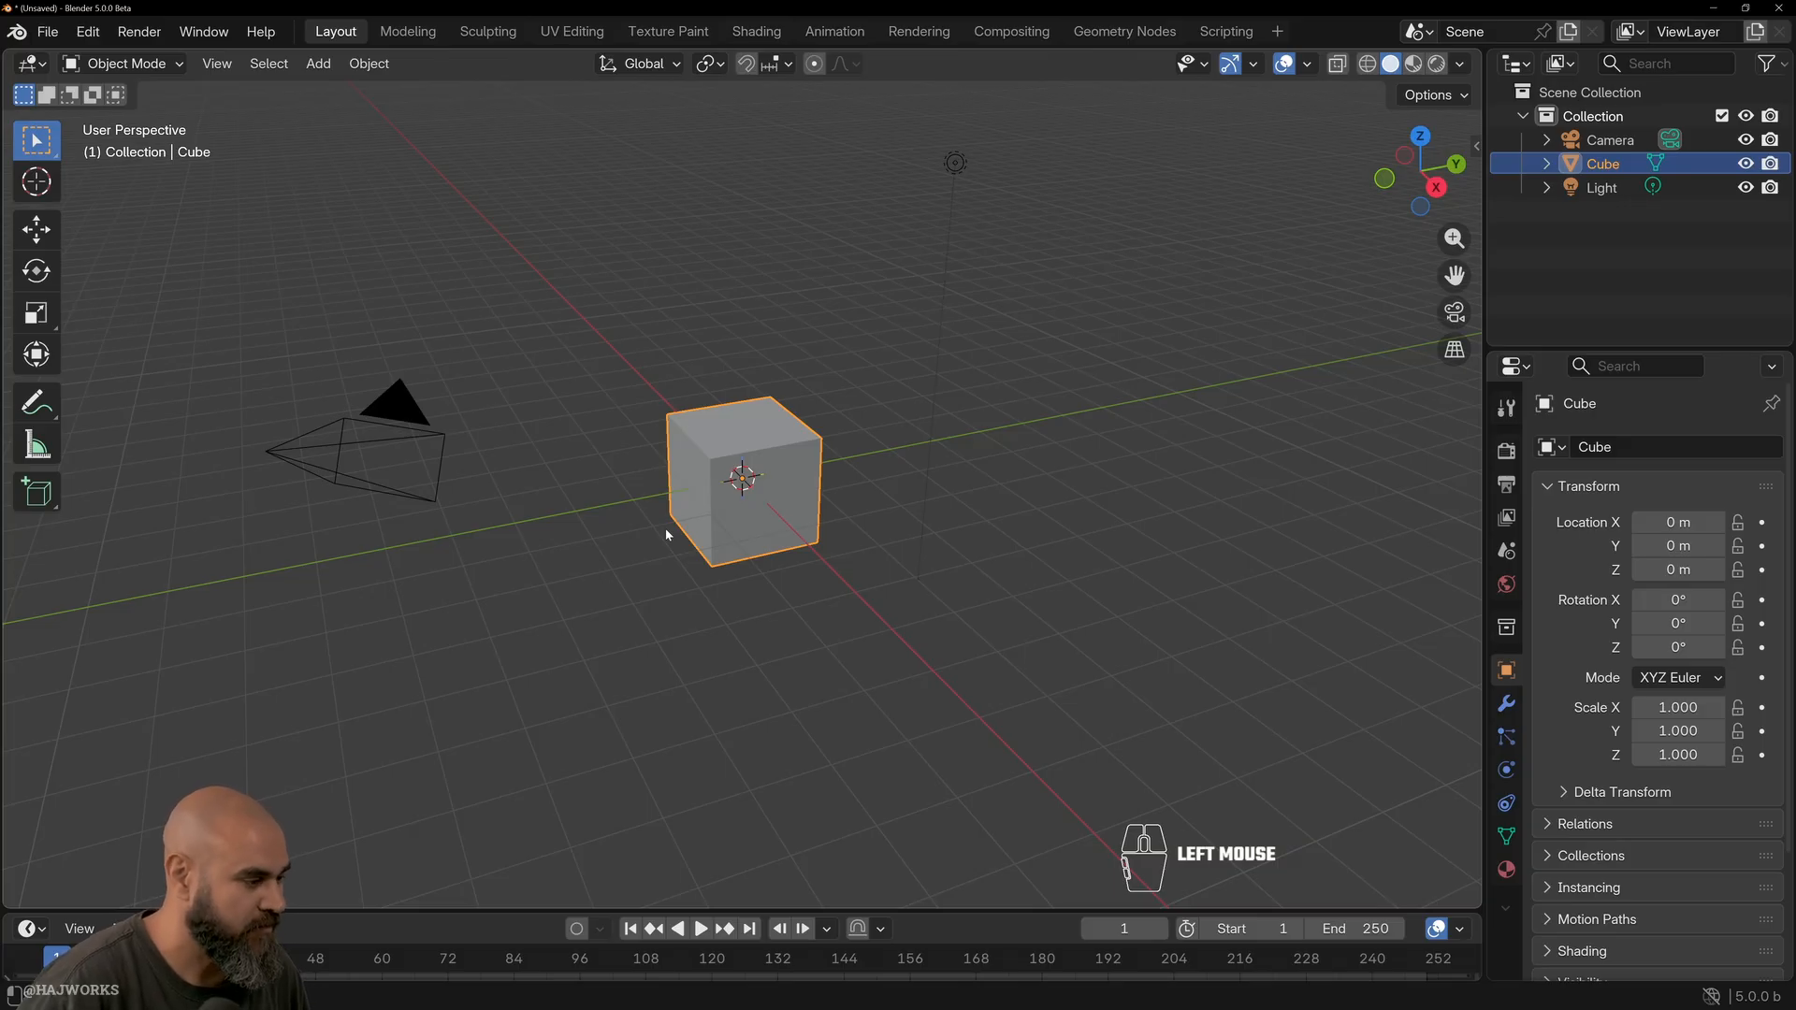
key("Tab")
key("3")
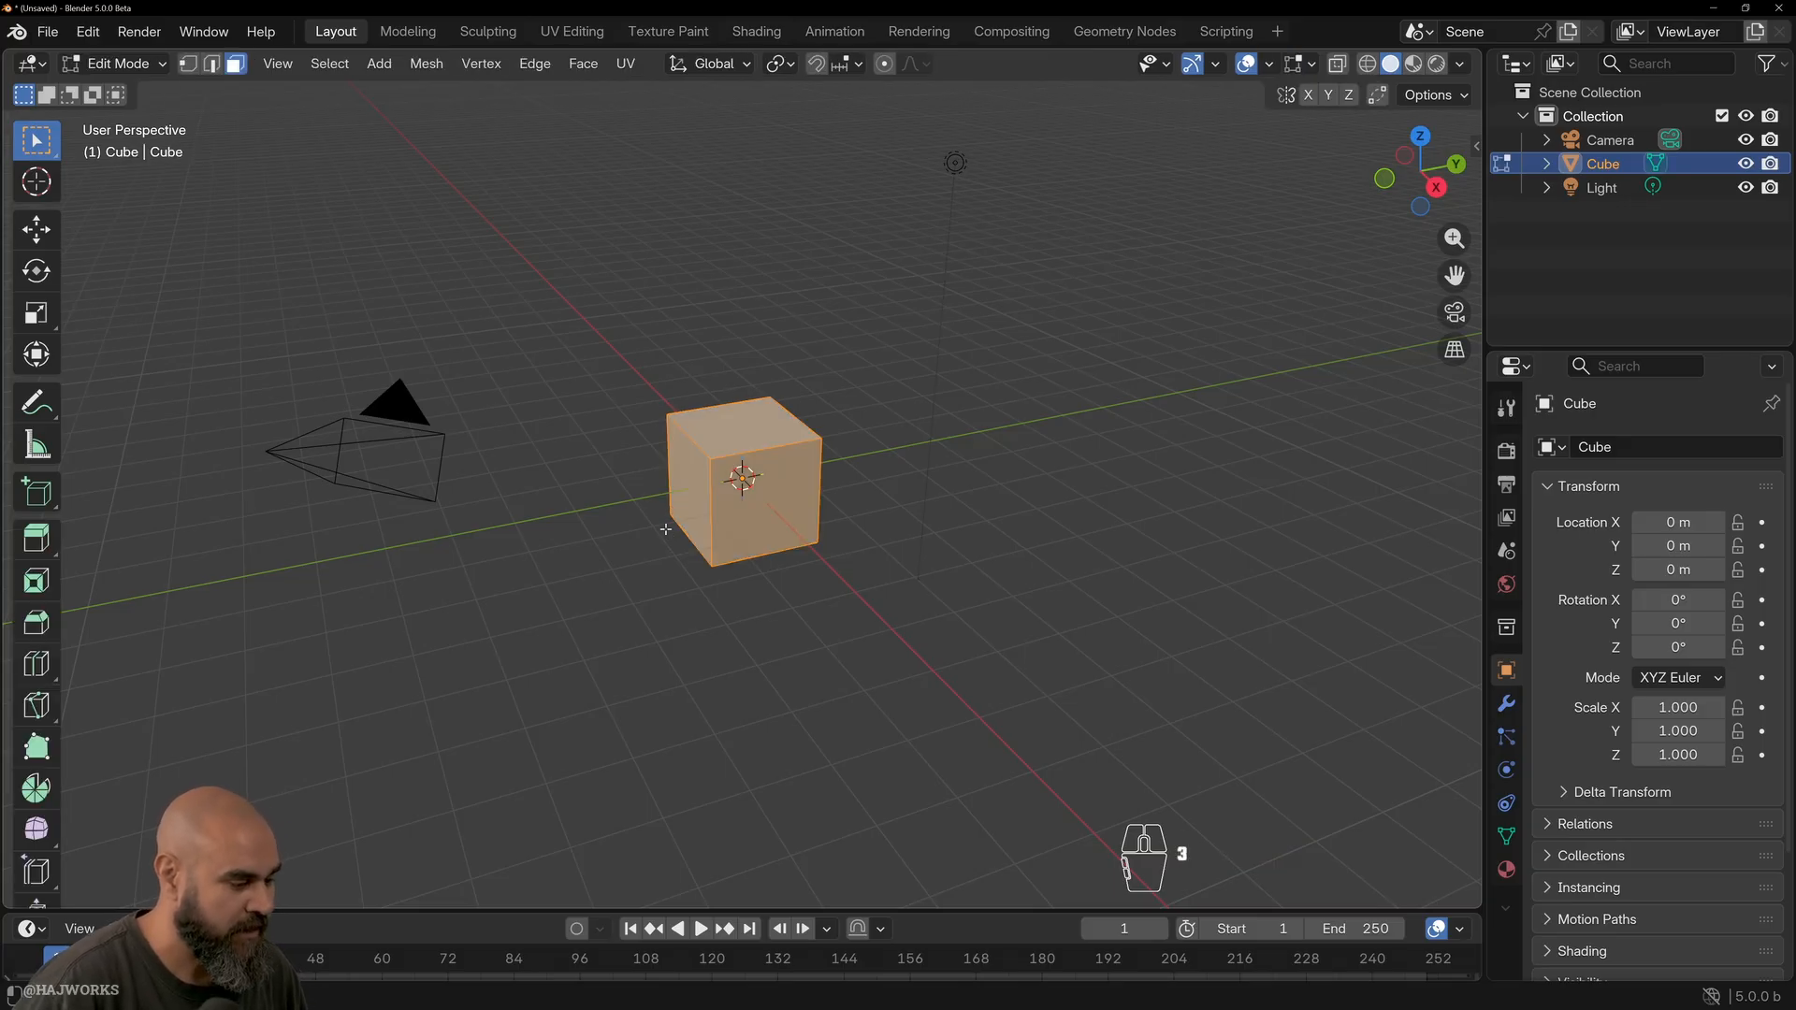
left_click(753, 415)
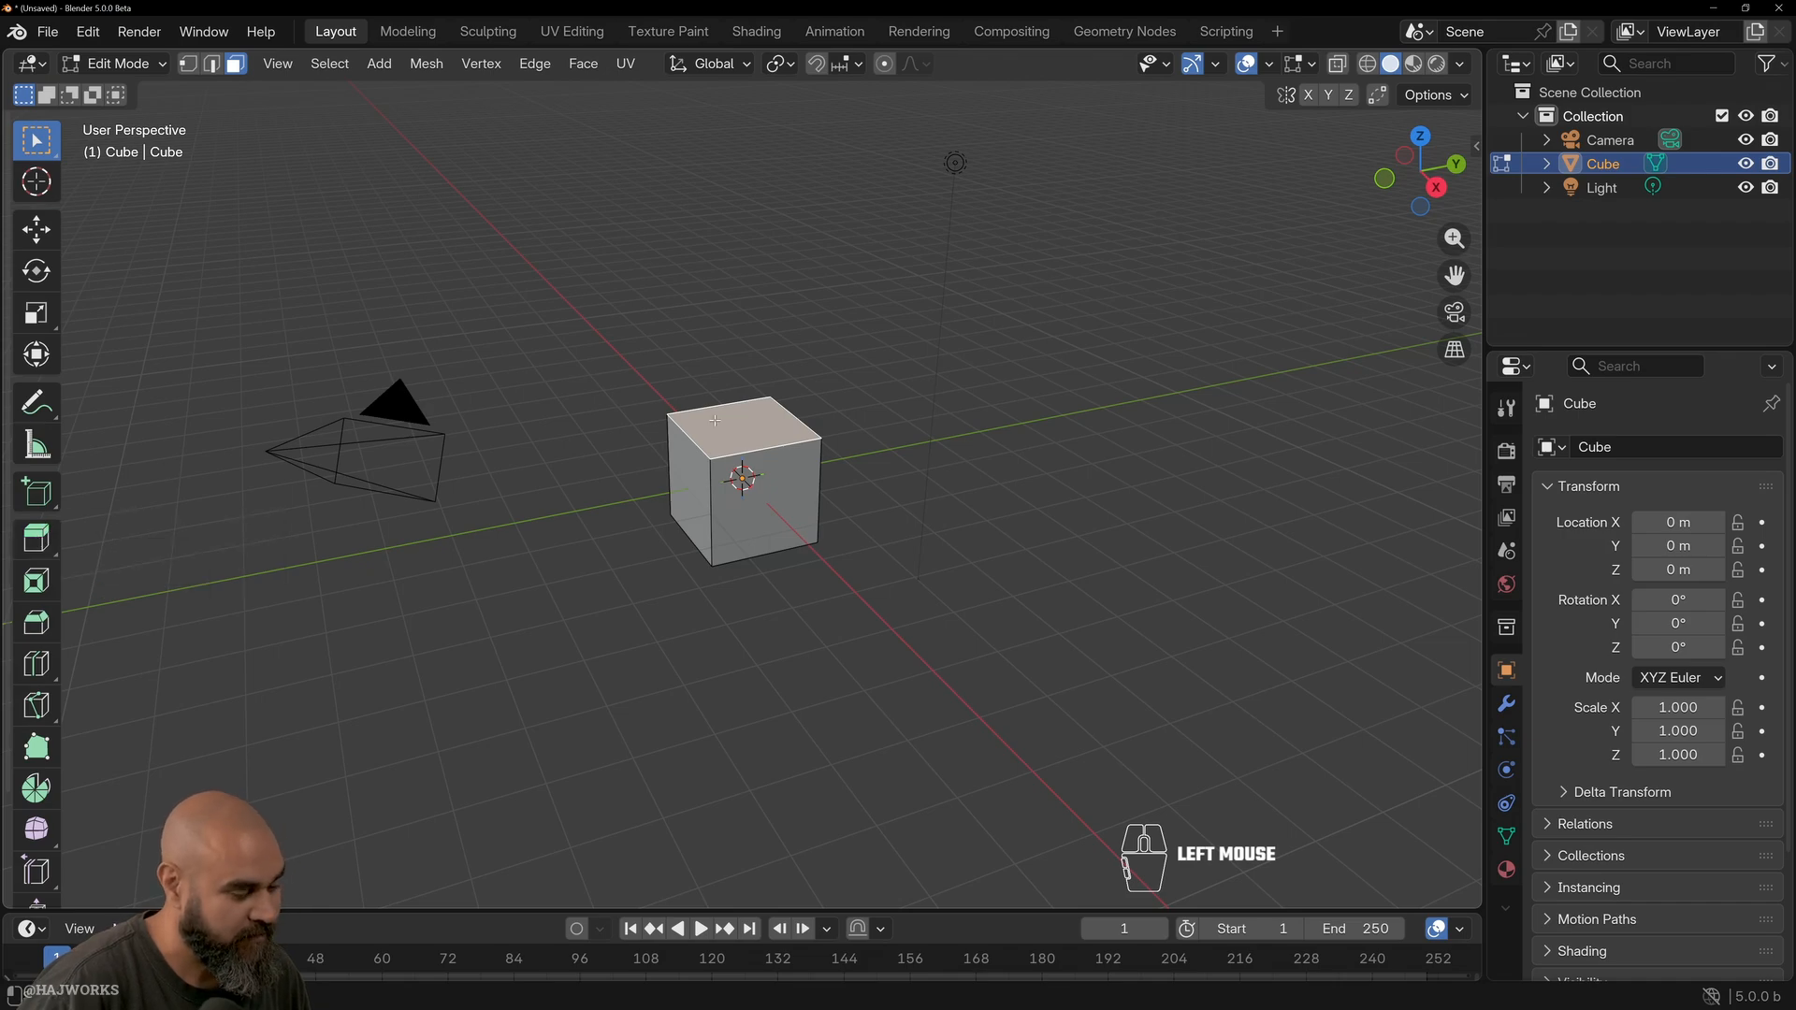
right_click(756, 424)
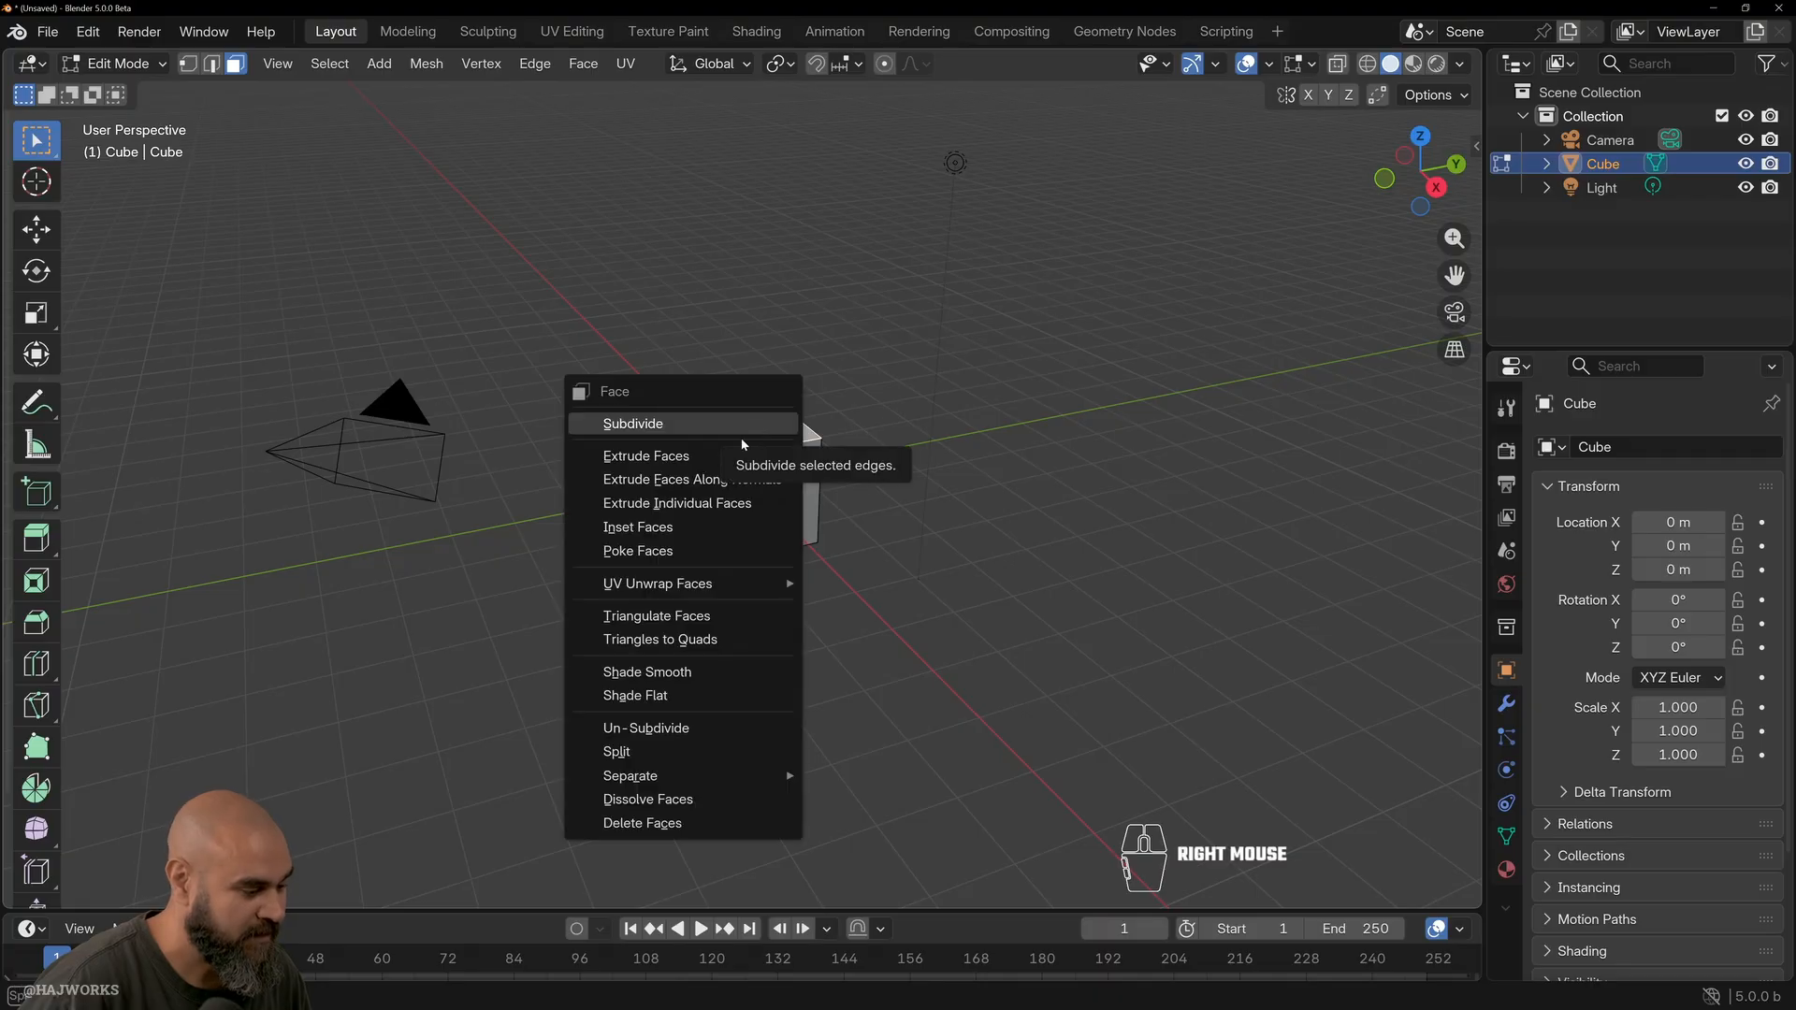
left_click(735, 457)
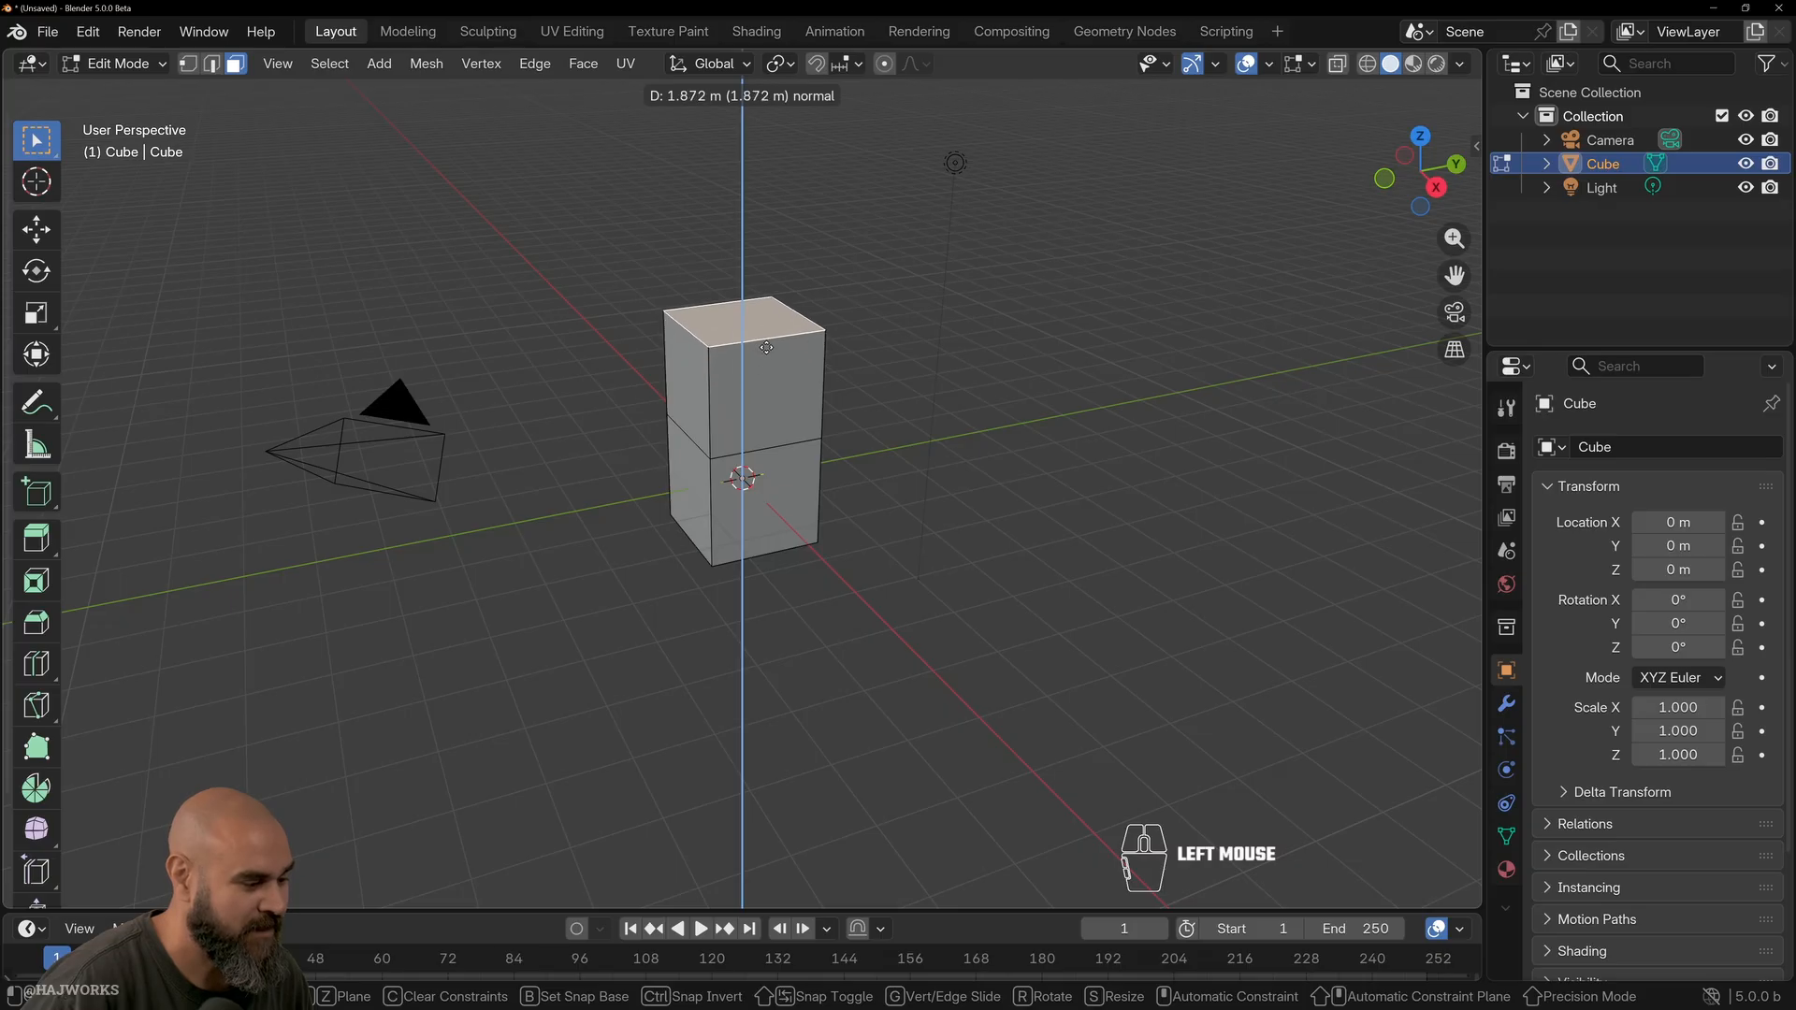
left_click(766, 347)
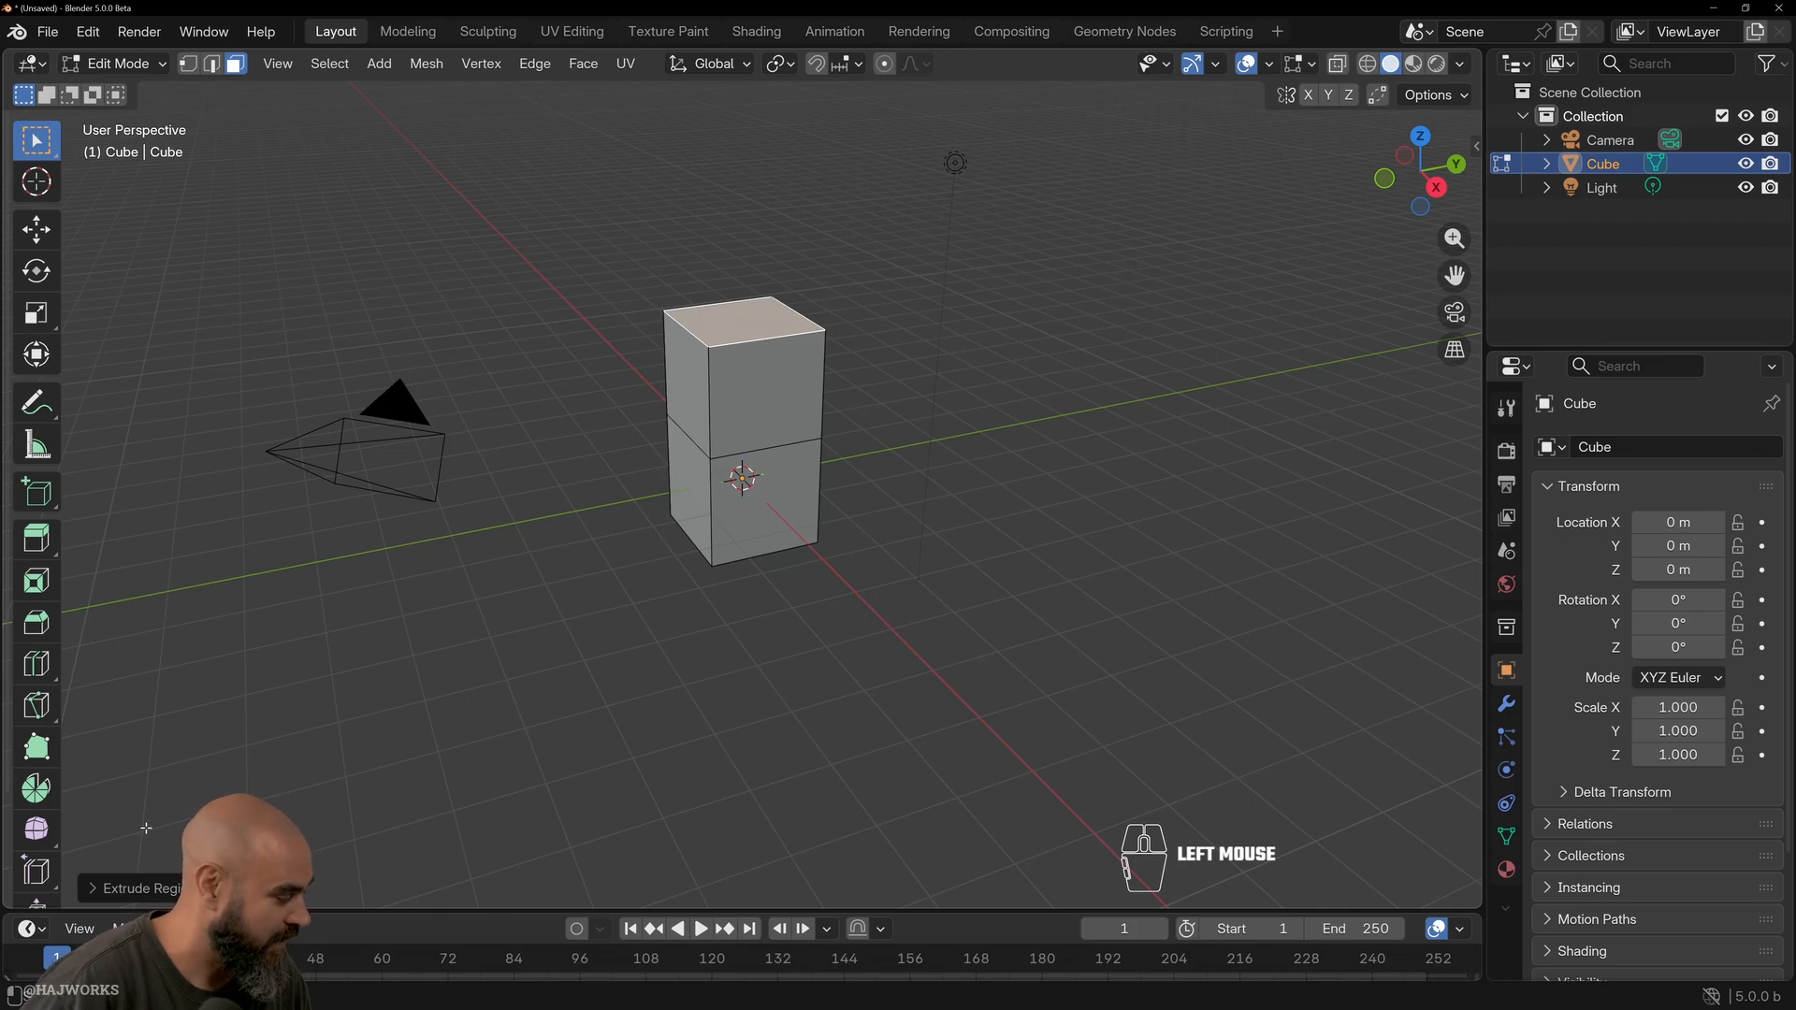
Set the extrusion's Z move distance to 3 m.
left_click(90, 888)
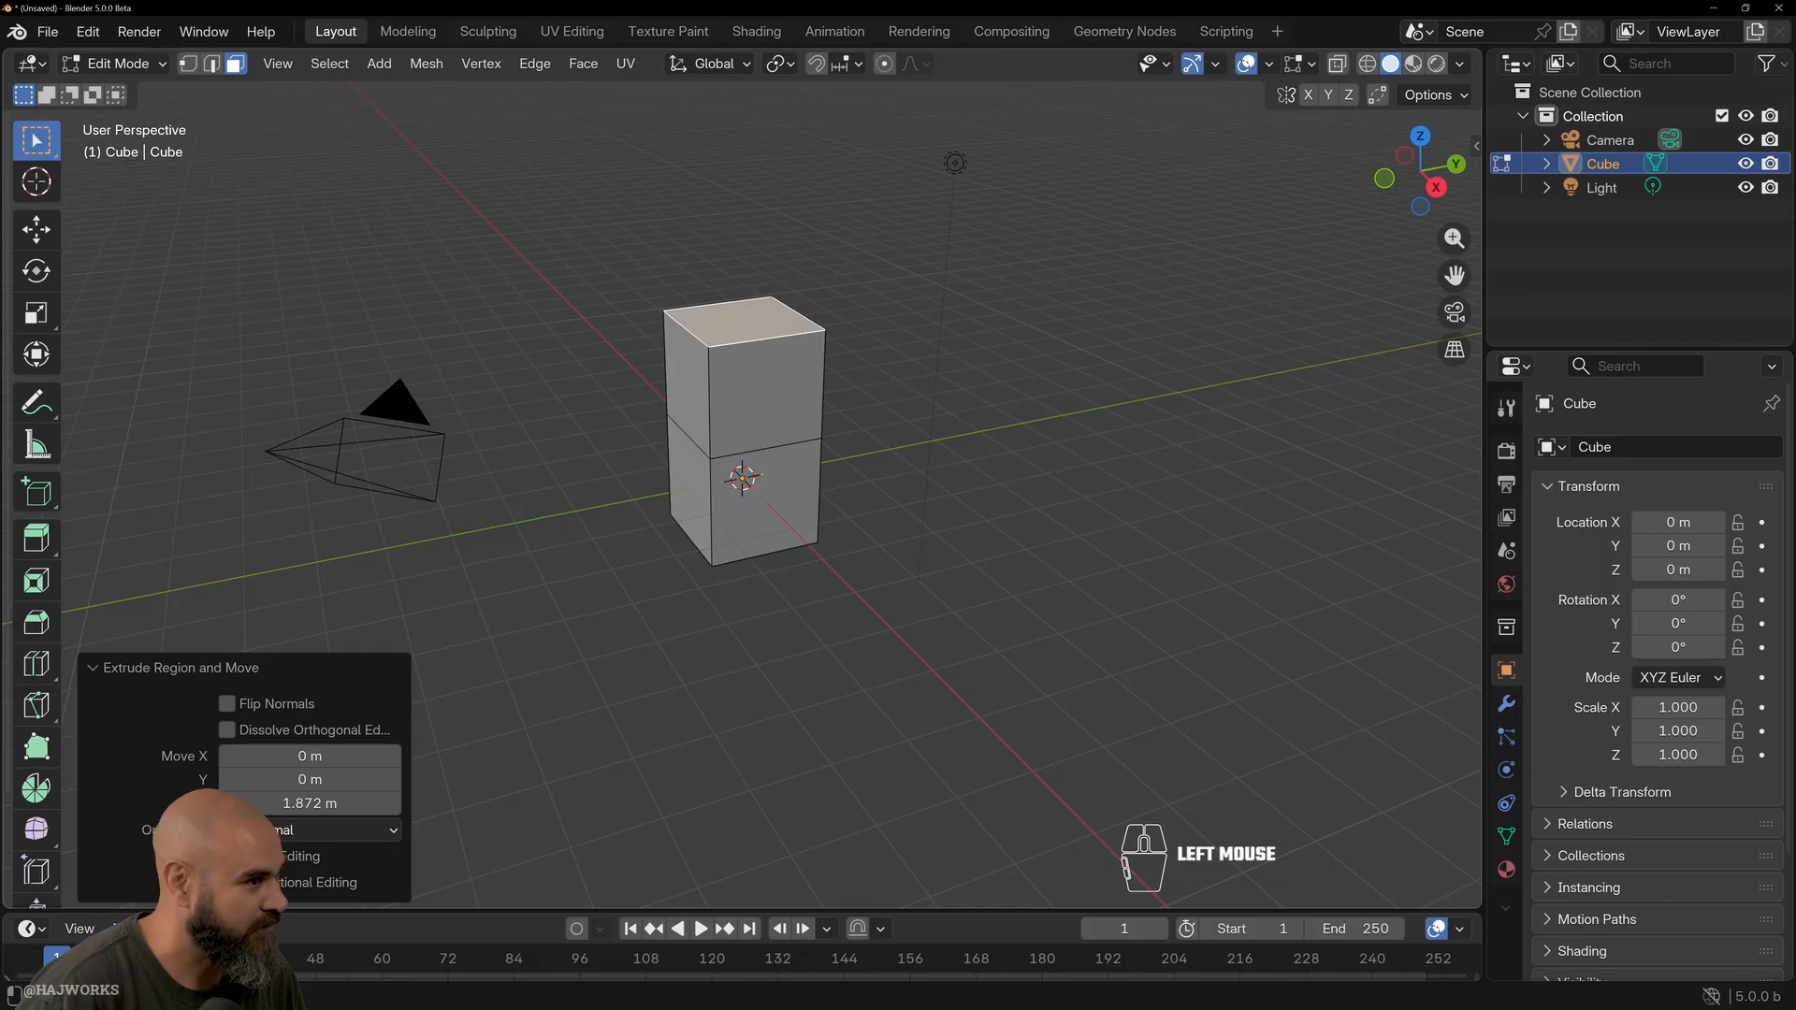
left_click(379, 802)
left_click_drag(289, 804, 229, 804)
left_click(288, 803)
type("3")
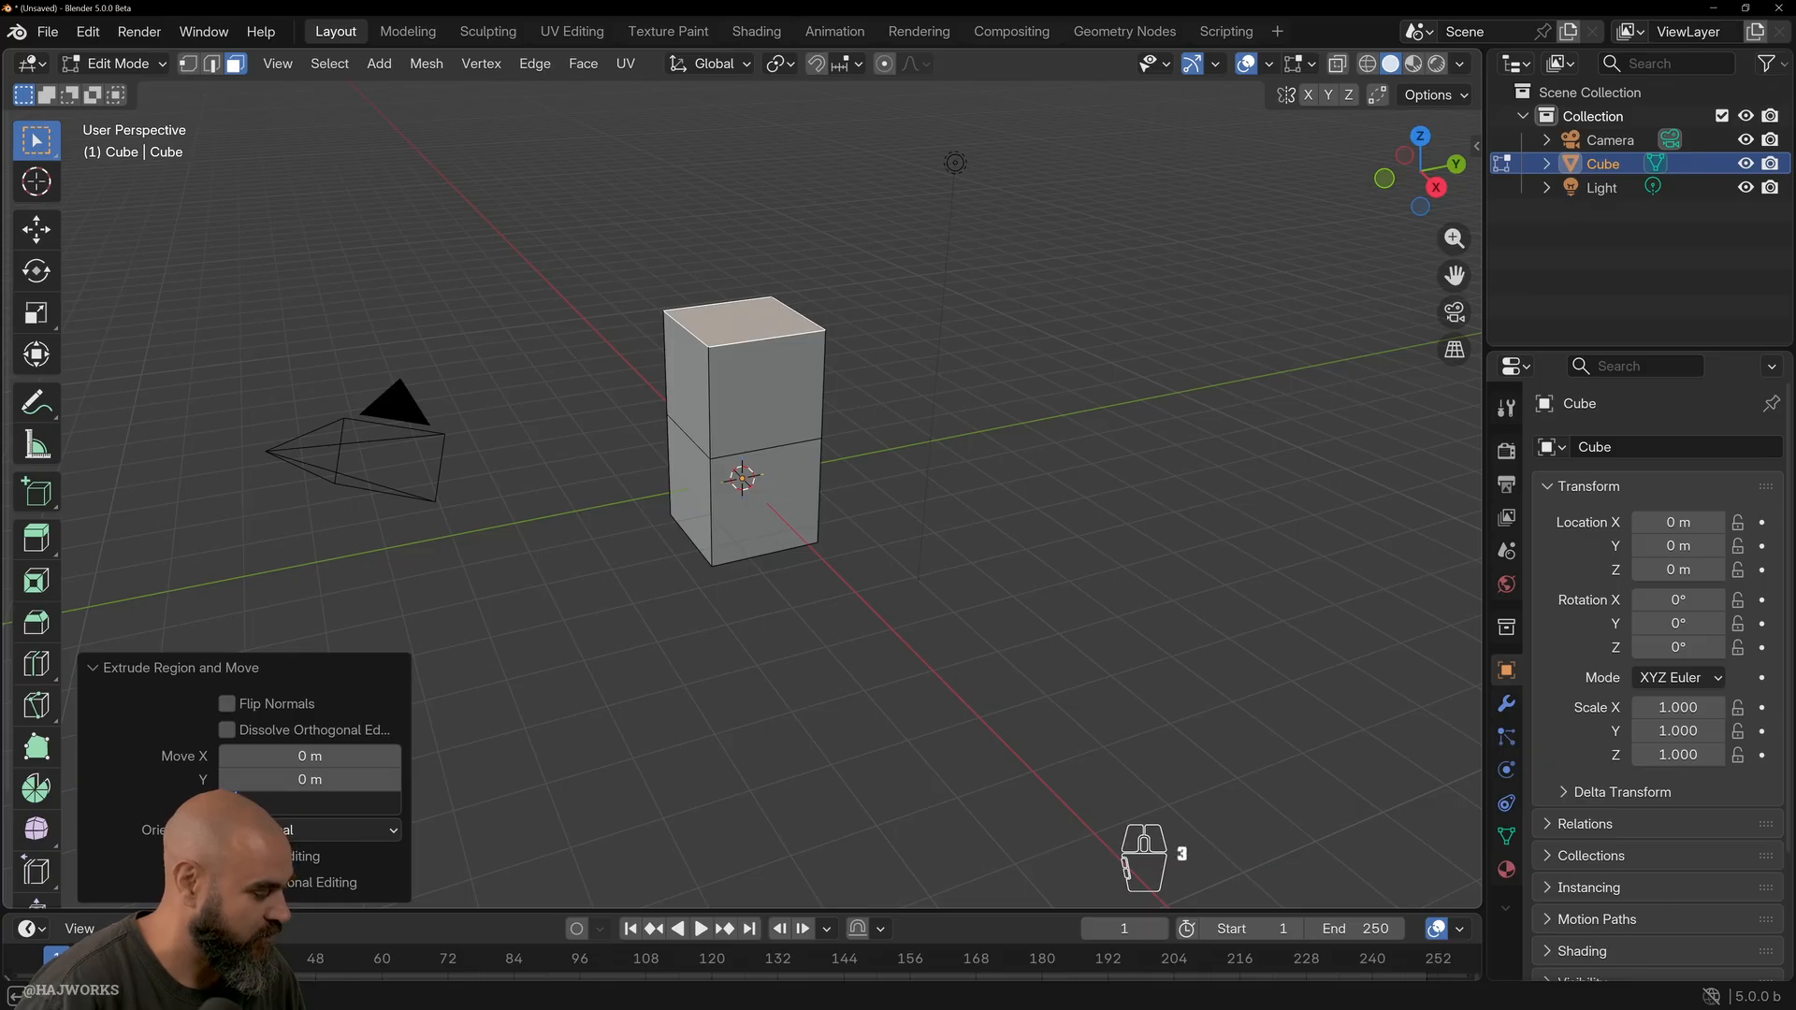
key("Return")
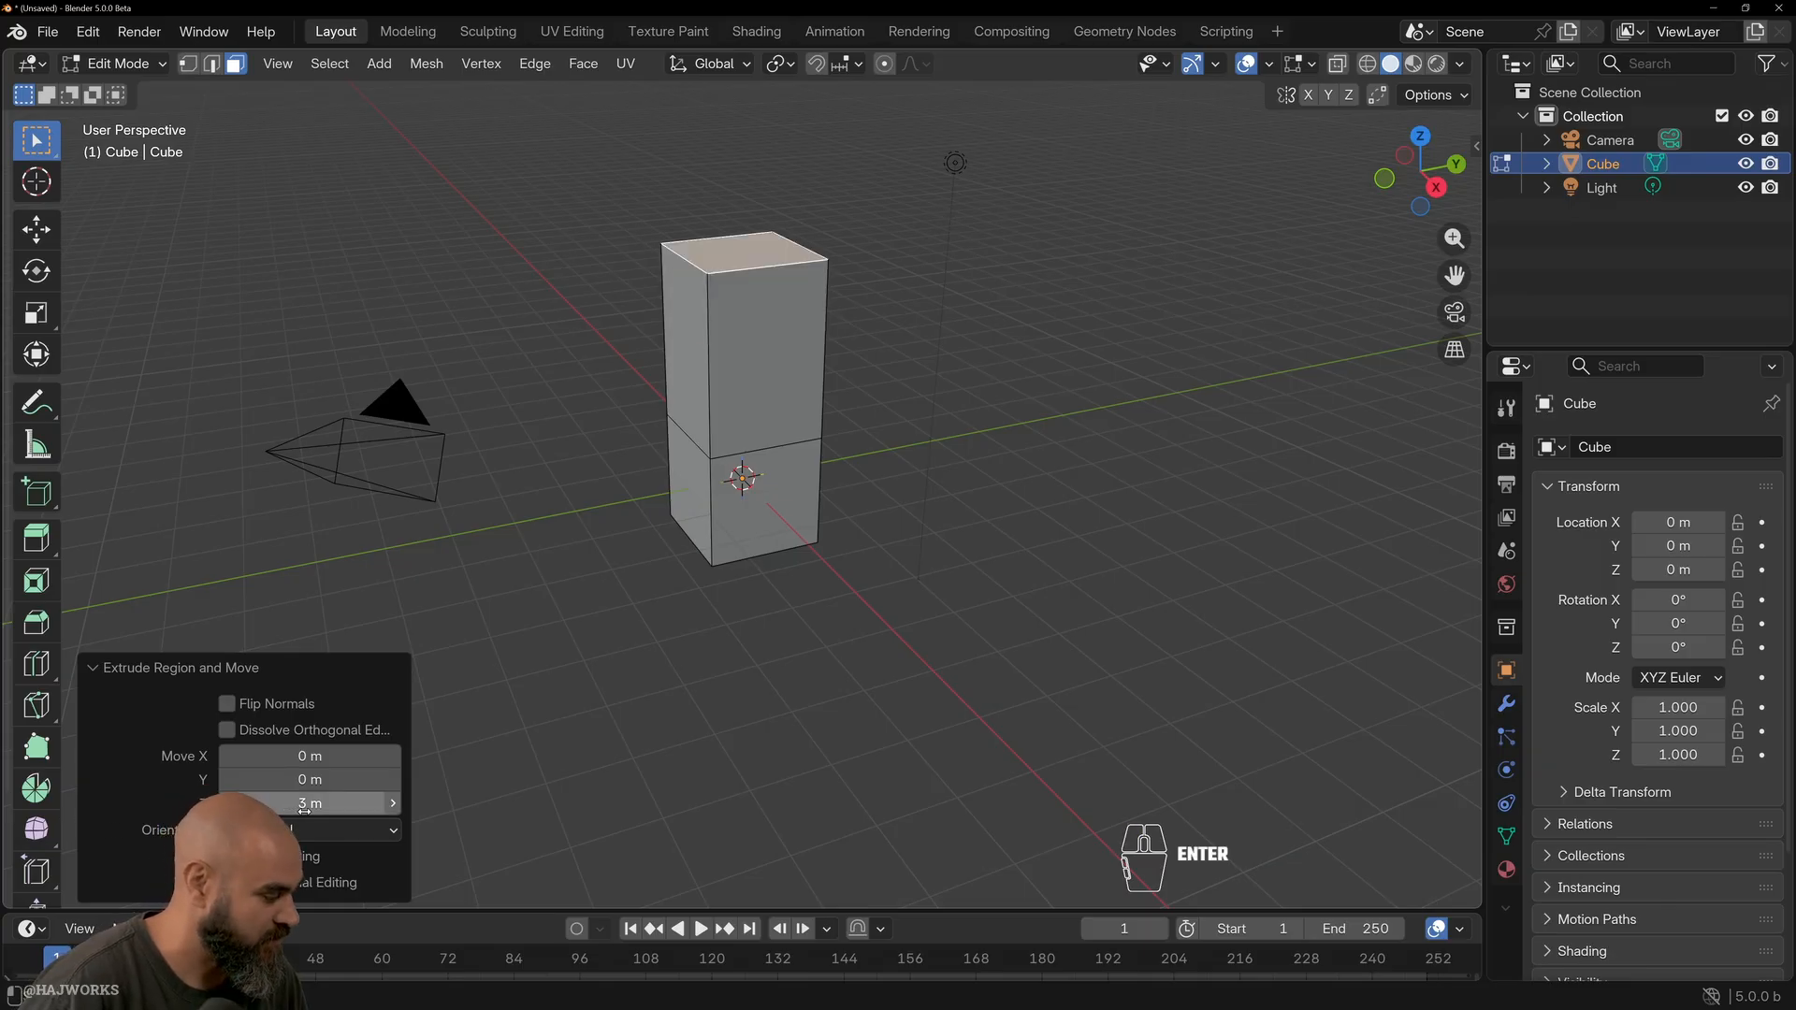
Adjust the extrusion's Z move distance to 1.62 m and clear the face selection.
mouse_move(309, 803)
left_mouse_down()
mouse_move(267, 804)
mouse_move(355, 804)
mouse_move(284, 804)
left_mouse_up()
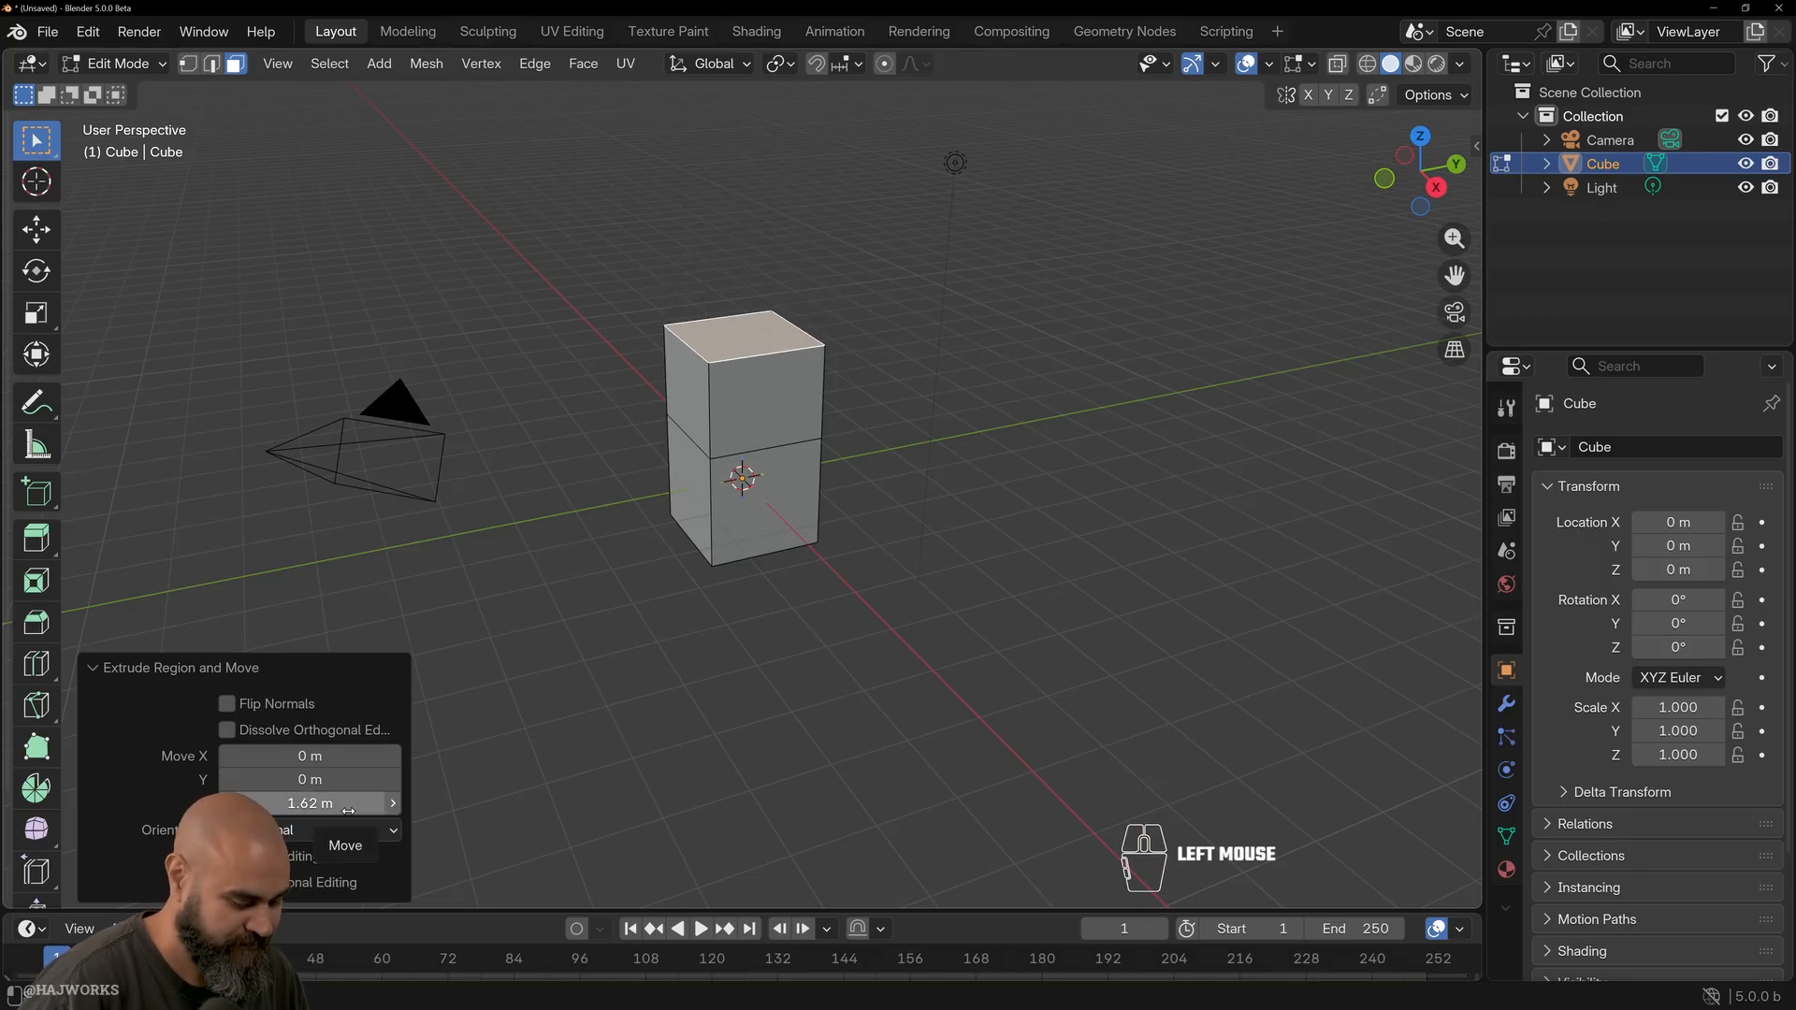
key("shift")
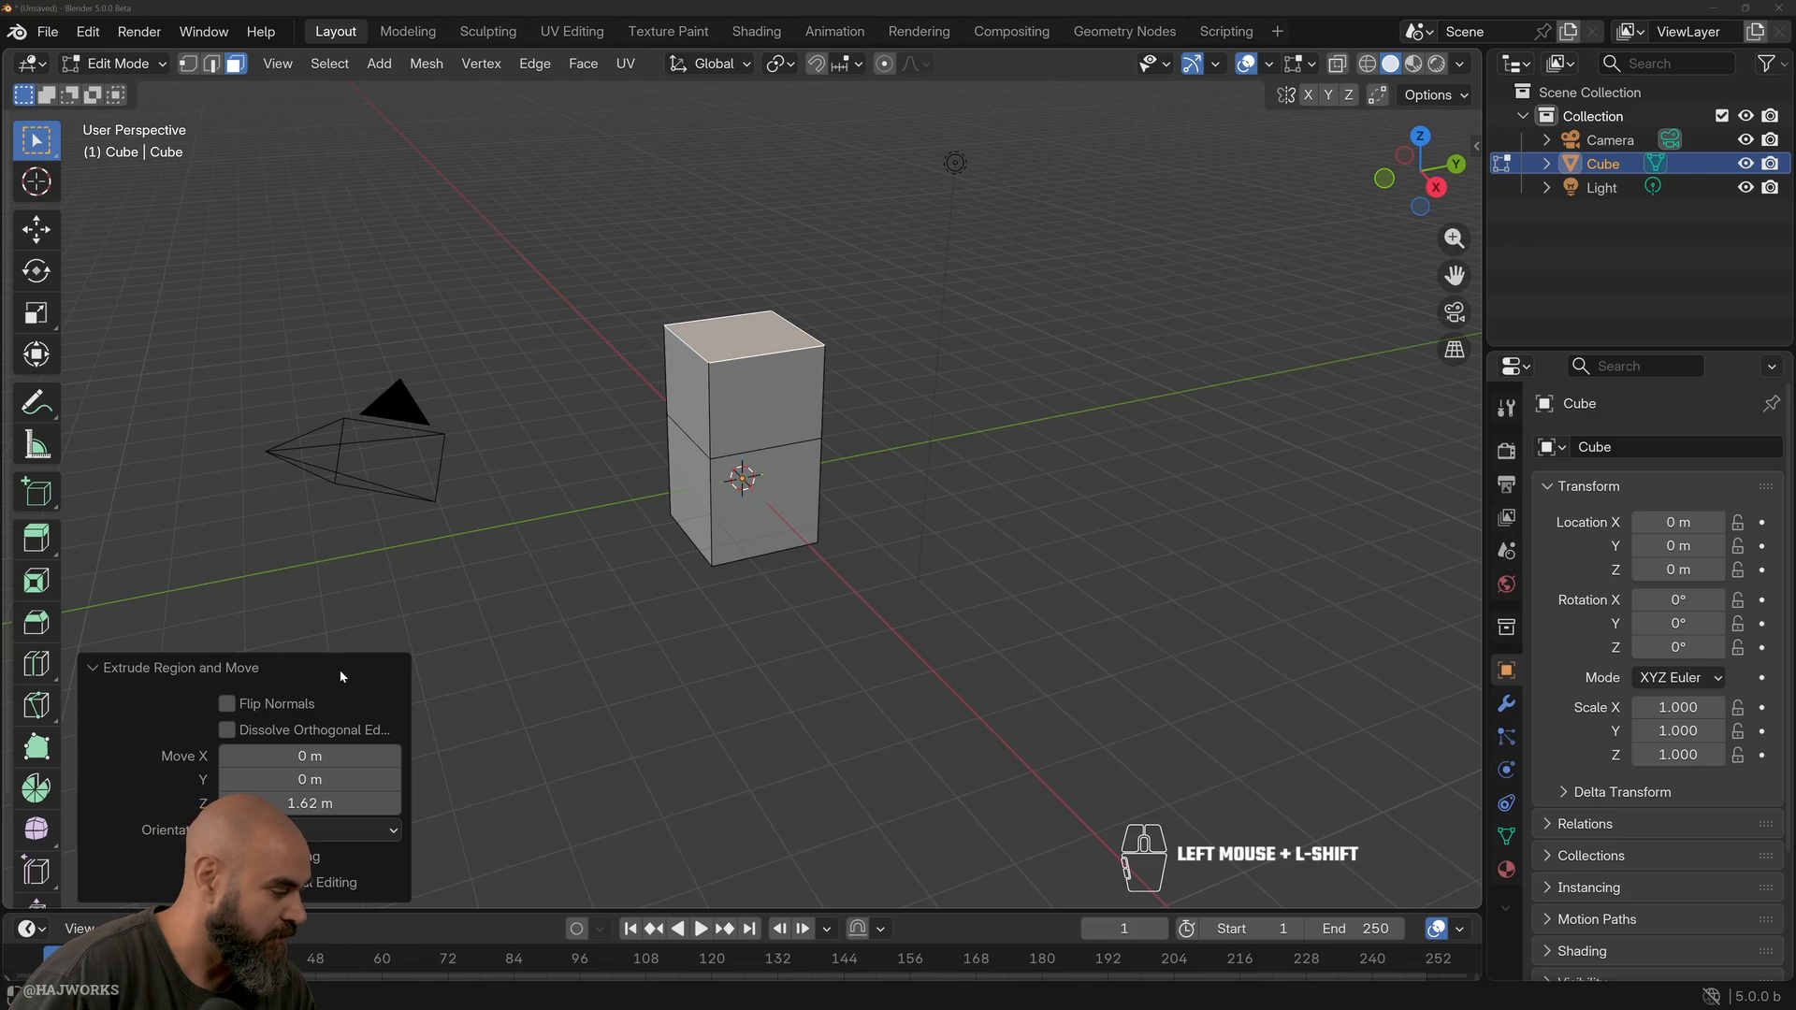
left_click(425, 272)
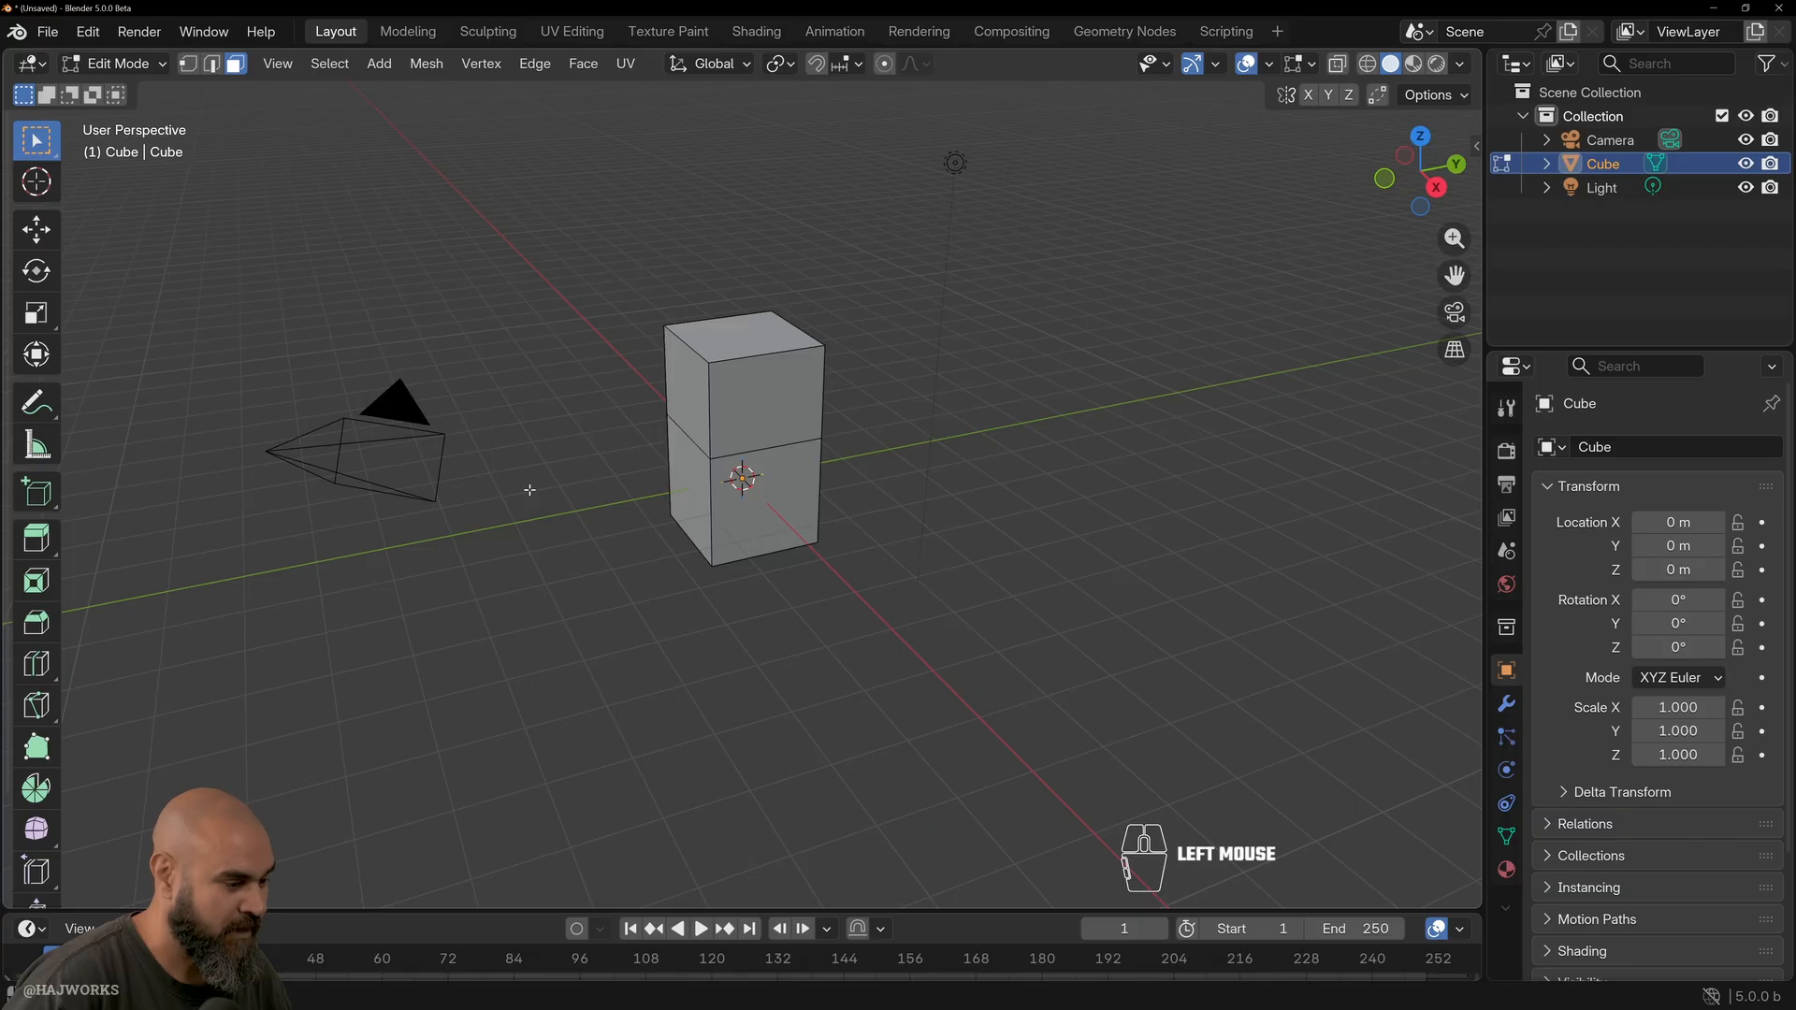
In edge select mode, add a horizontal loop cut around the extruded upper section, slid toward the top with a factor of about -0.535.
key("2")
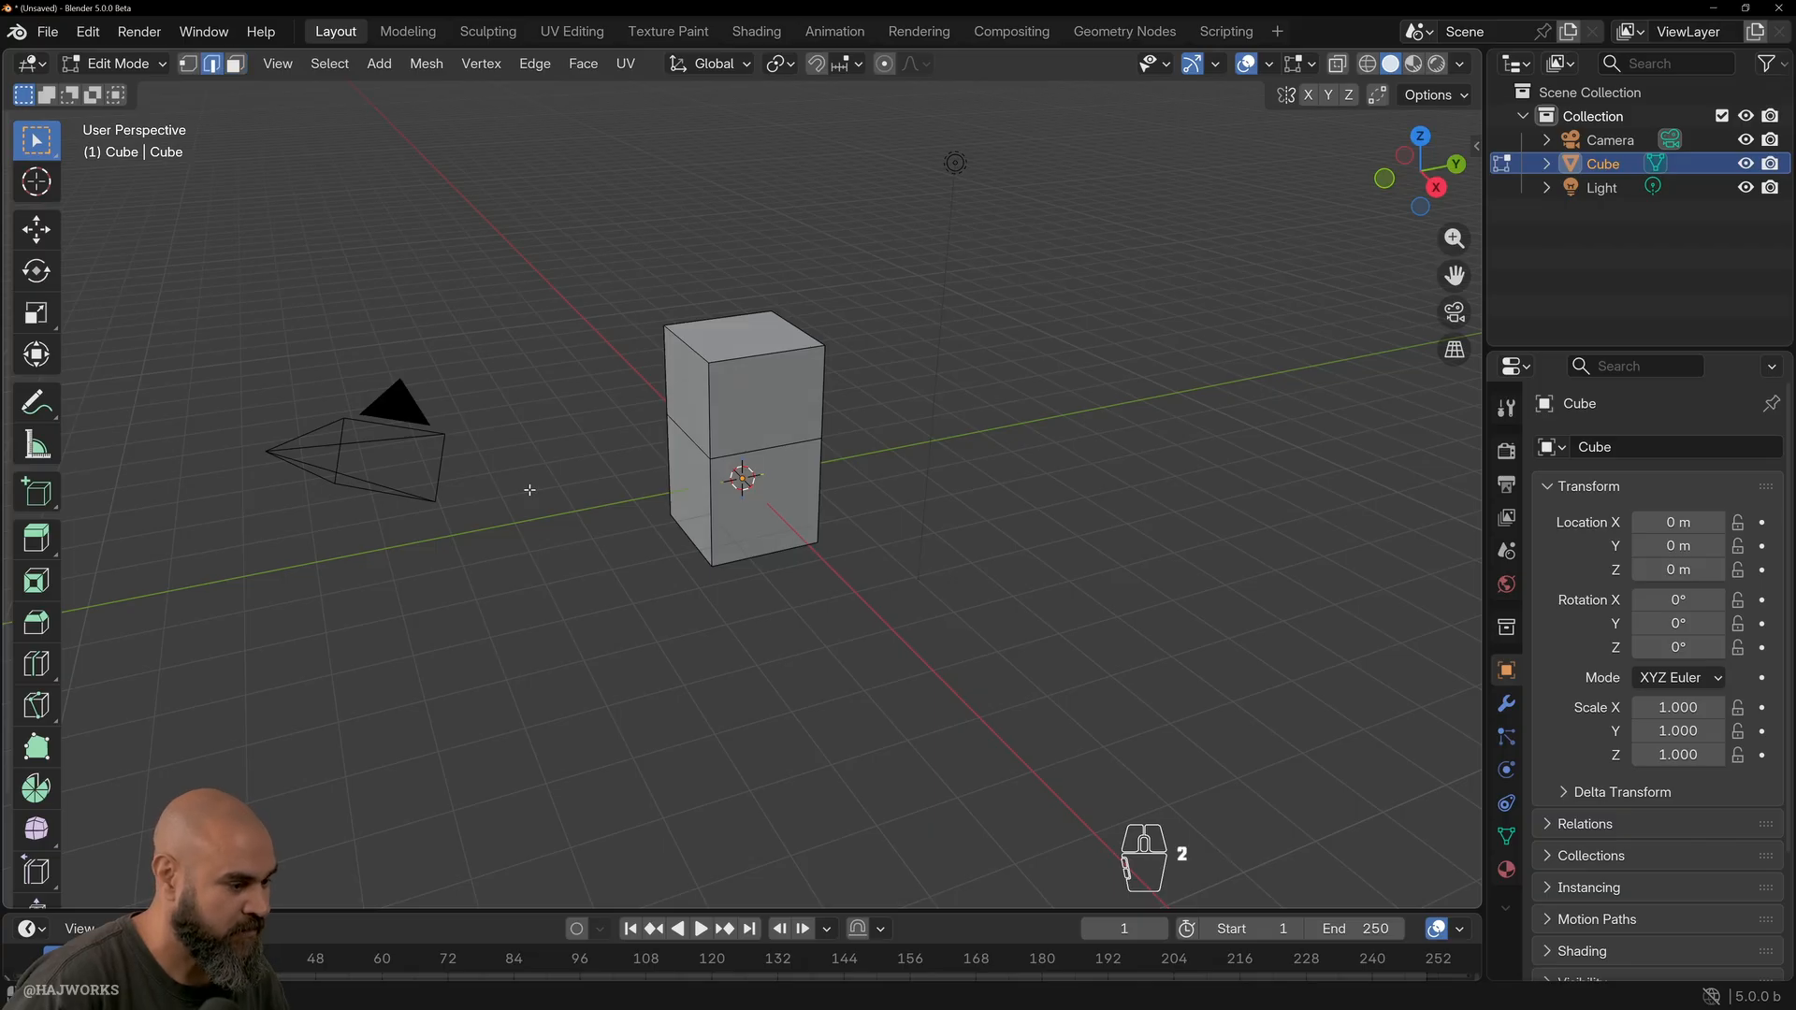
left_click(709, 391)
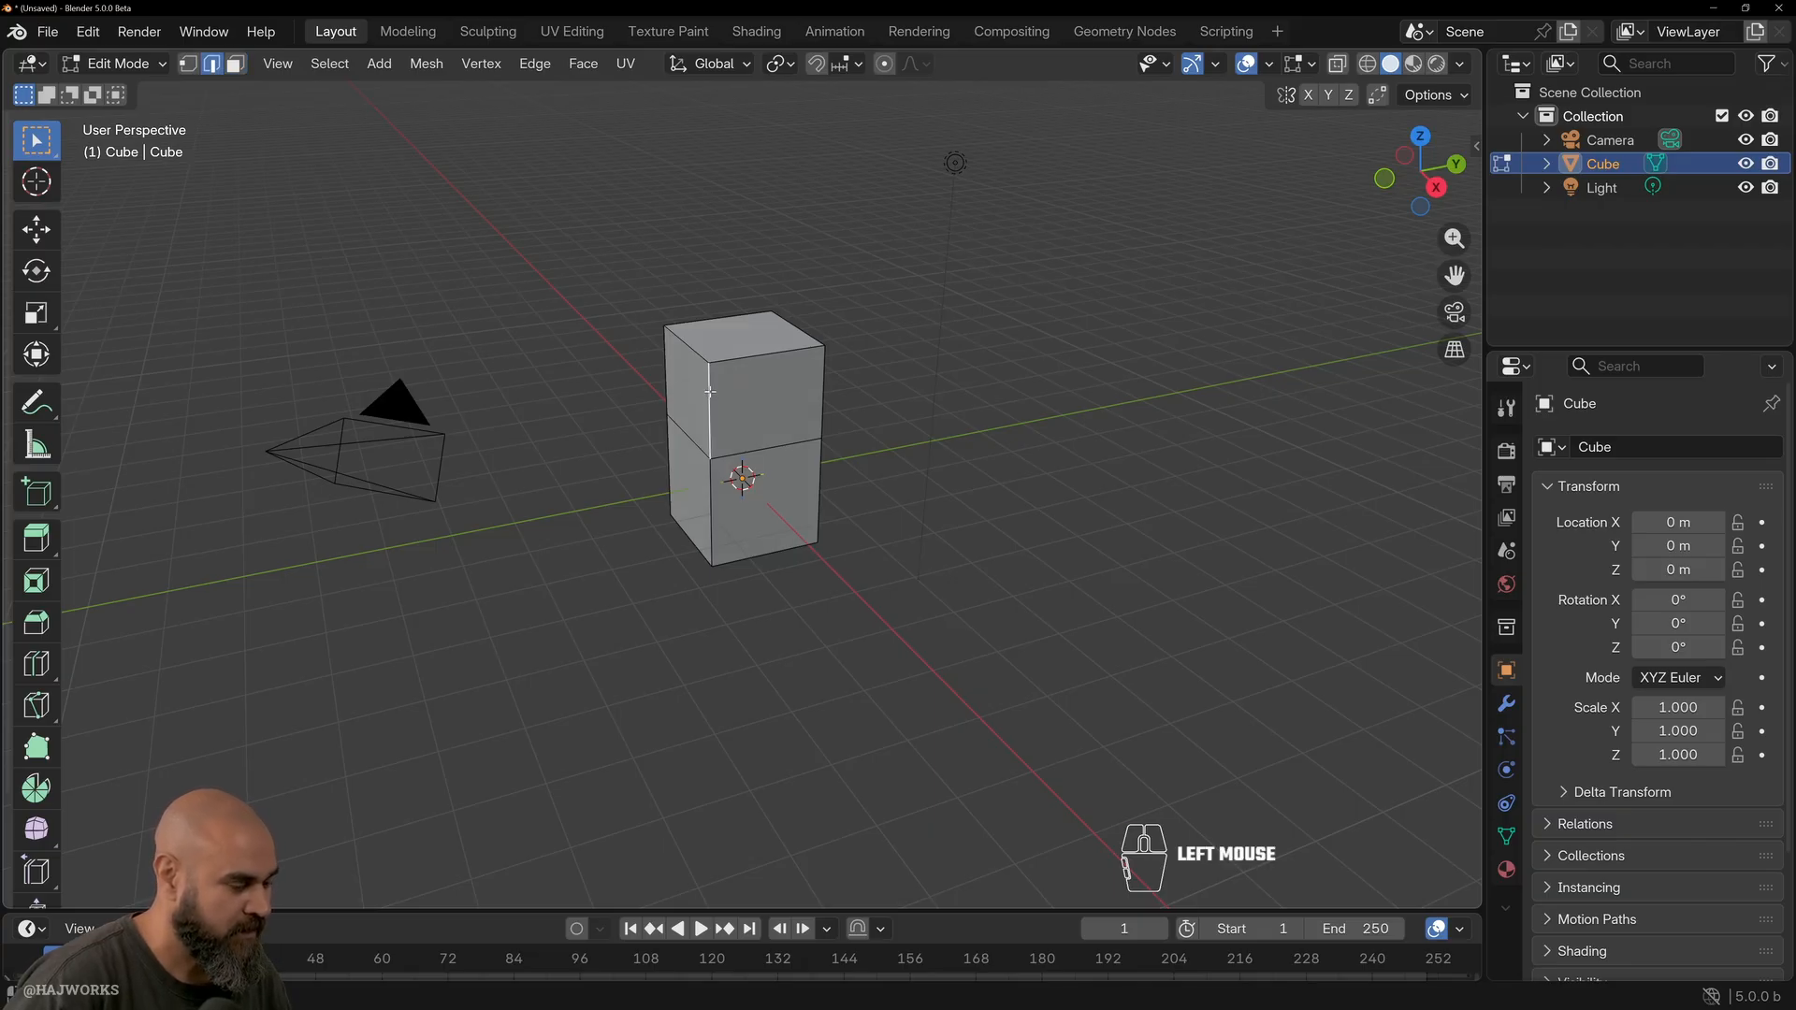
right_click(709, 392)
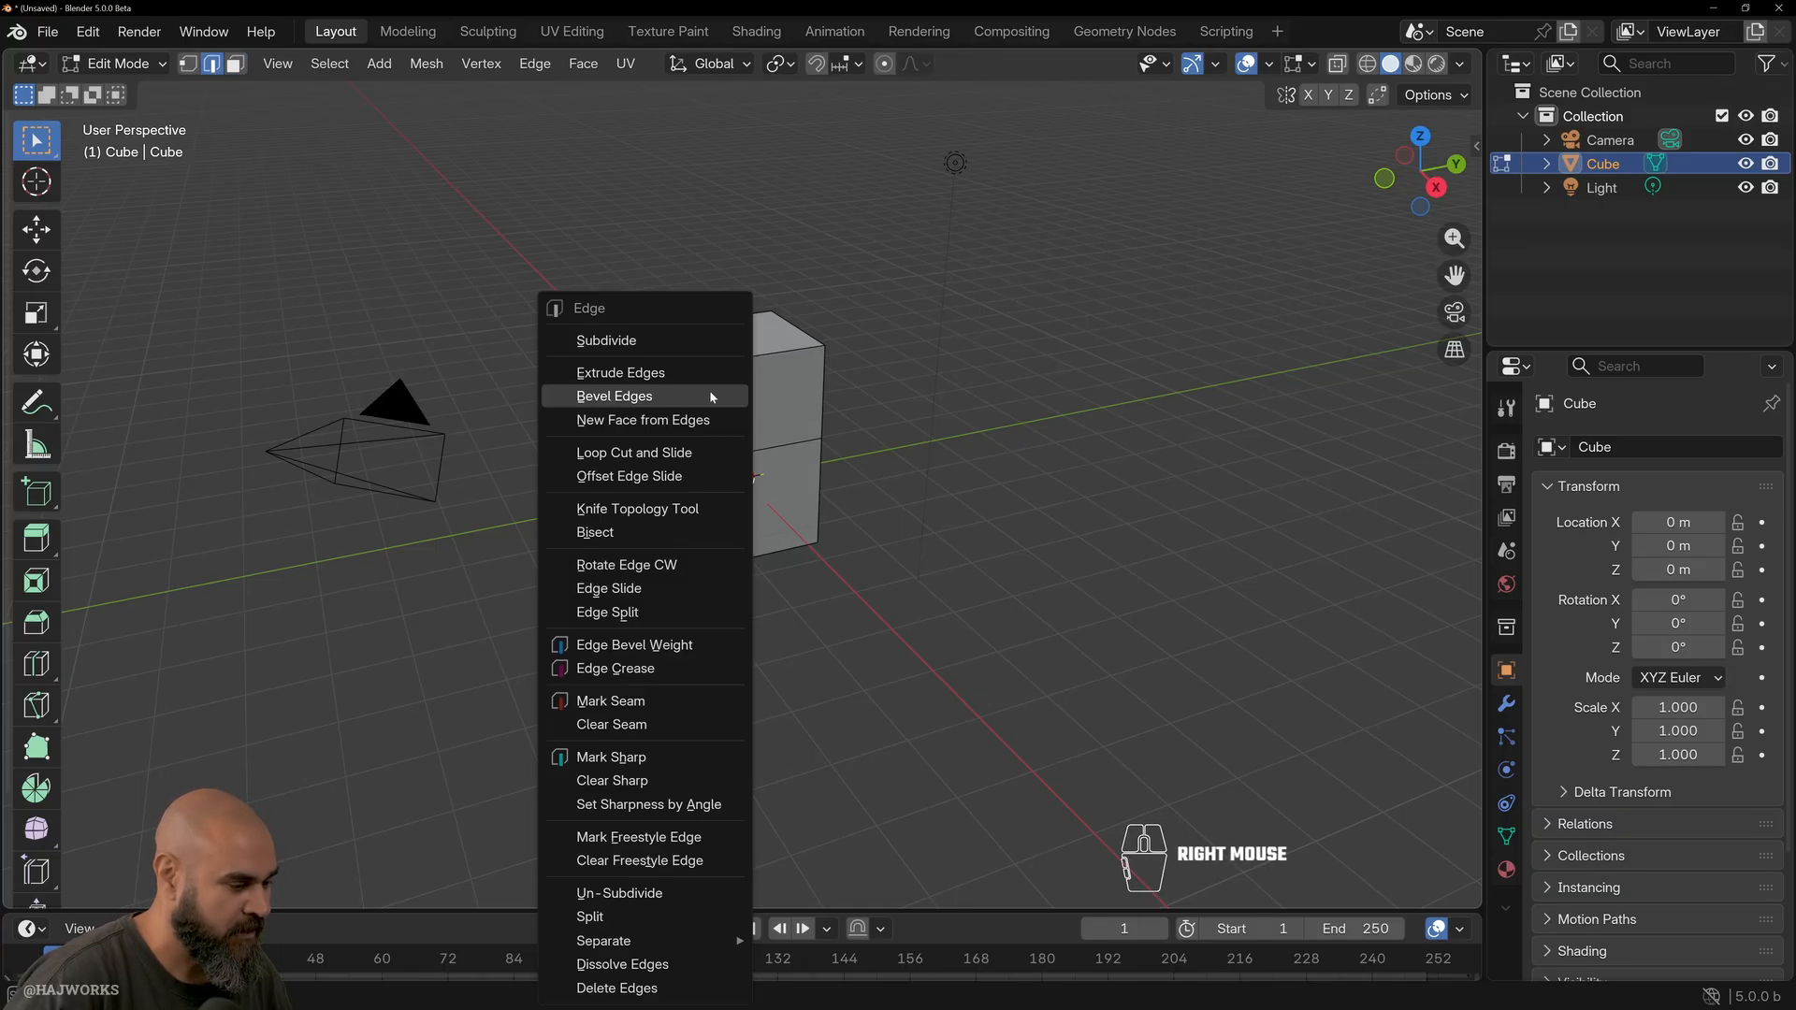
left_click(686, 458)
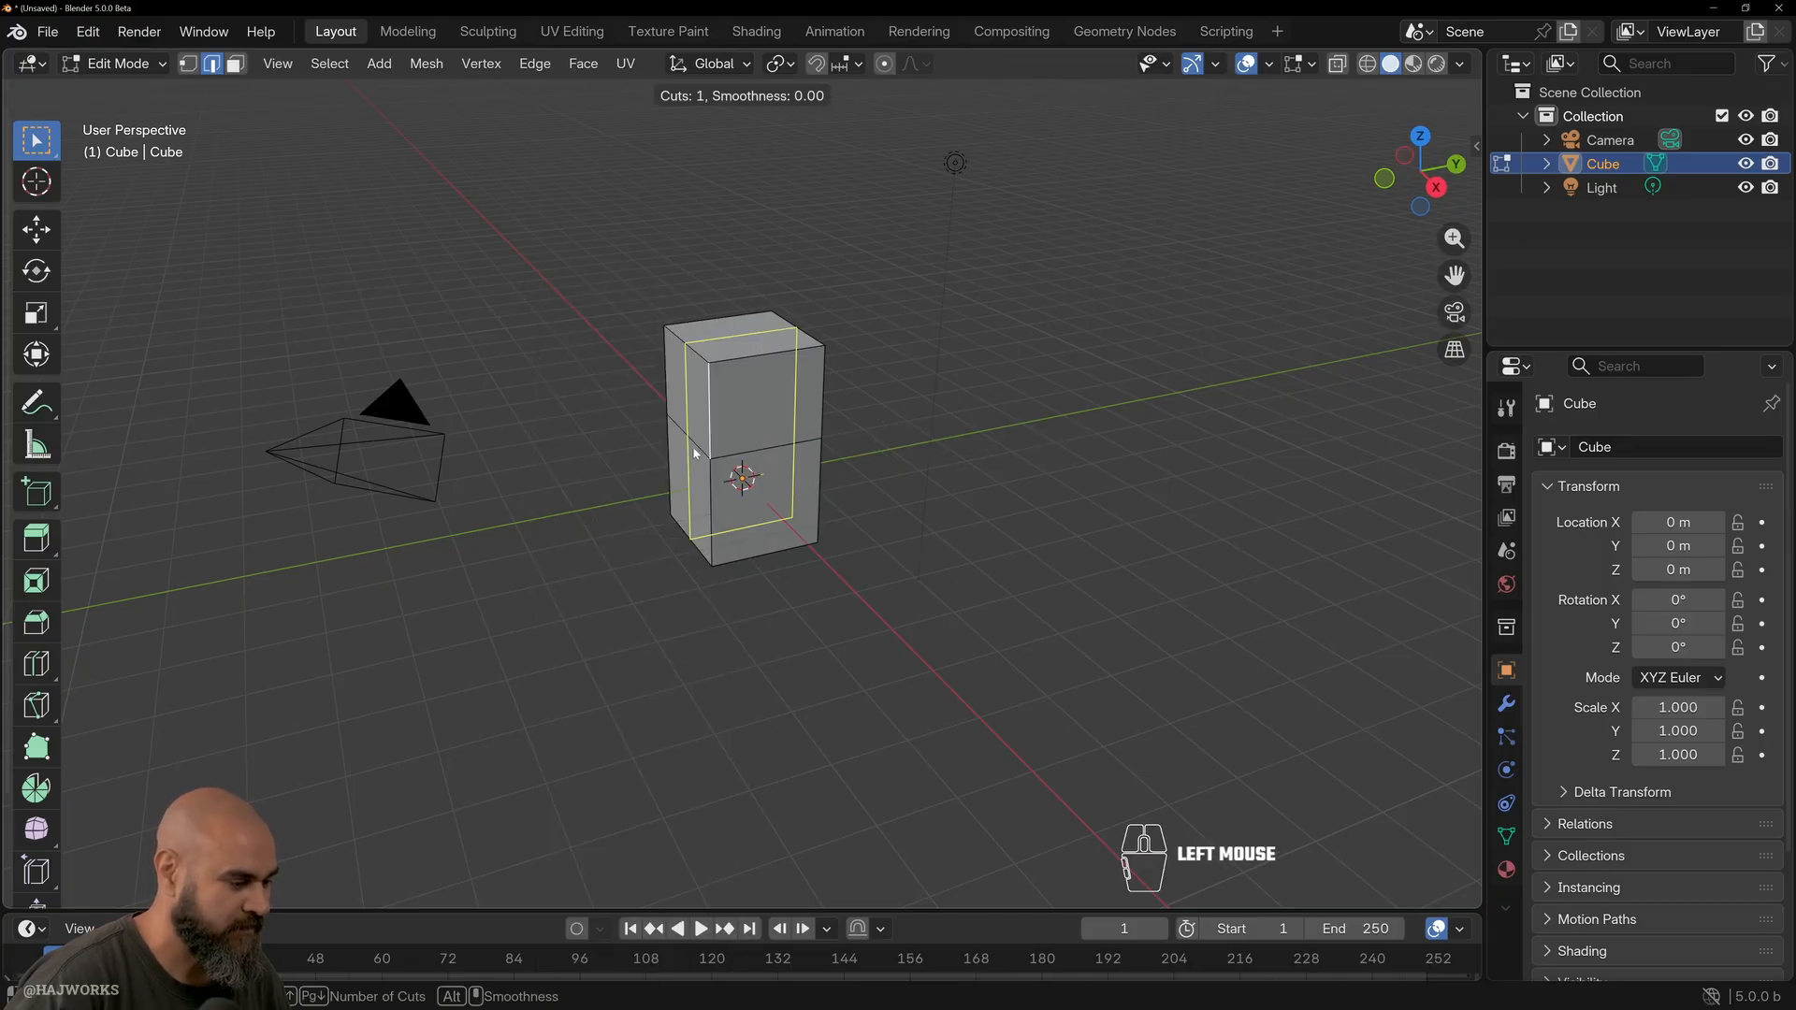
left_click(716, 406)
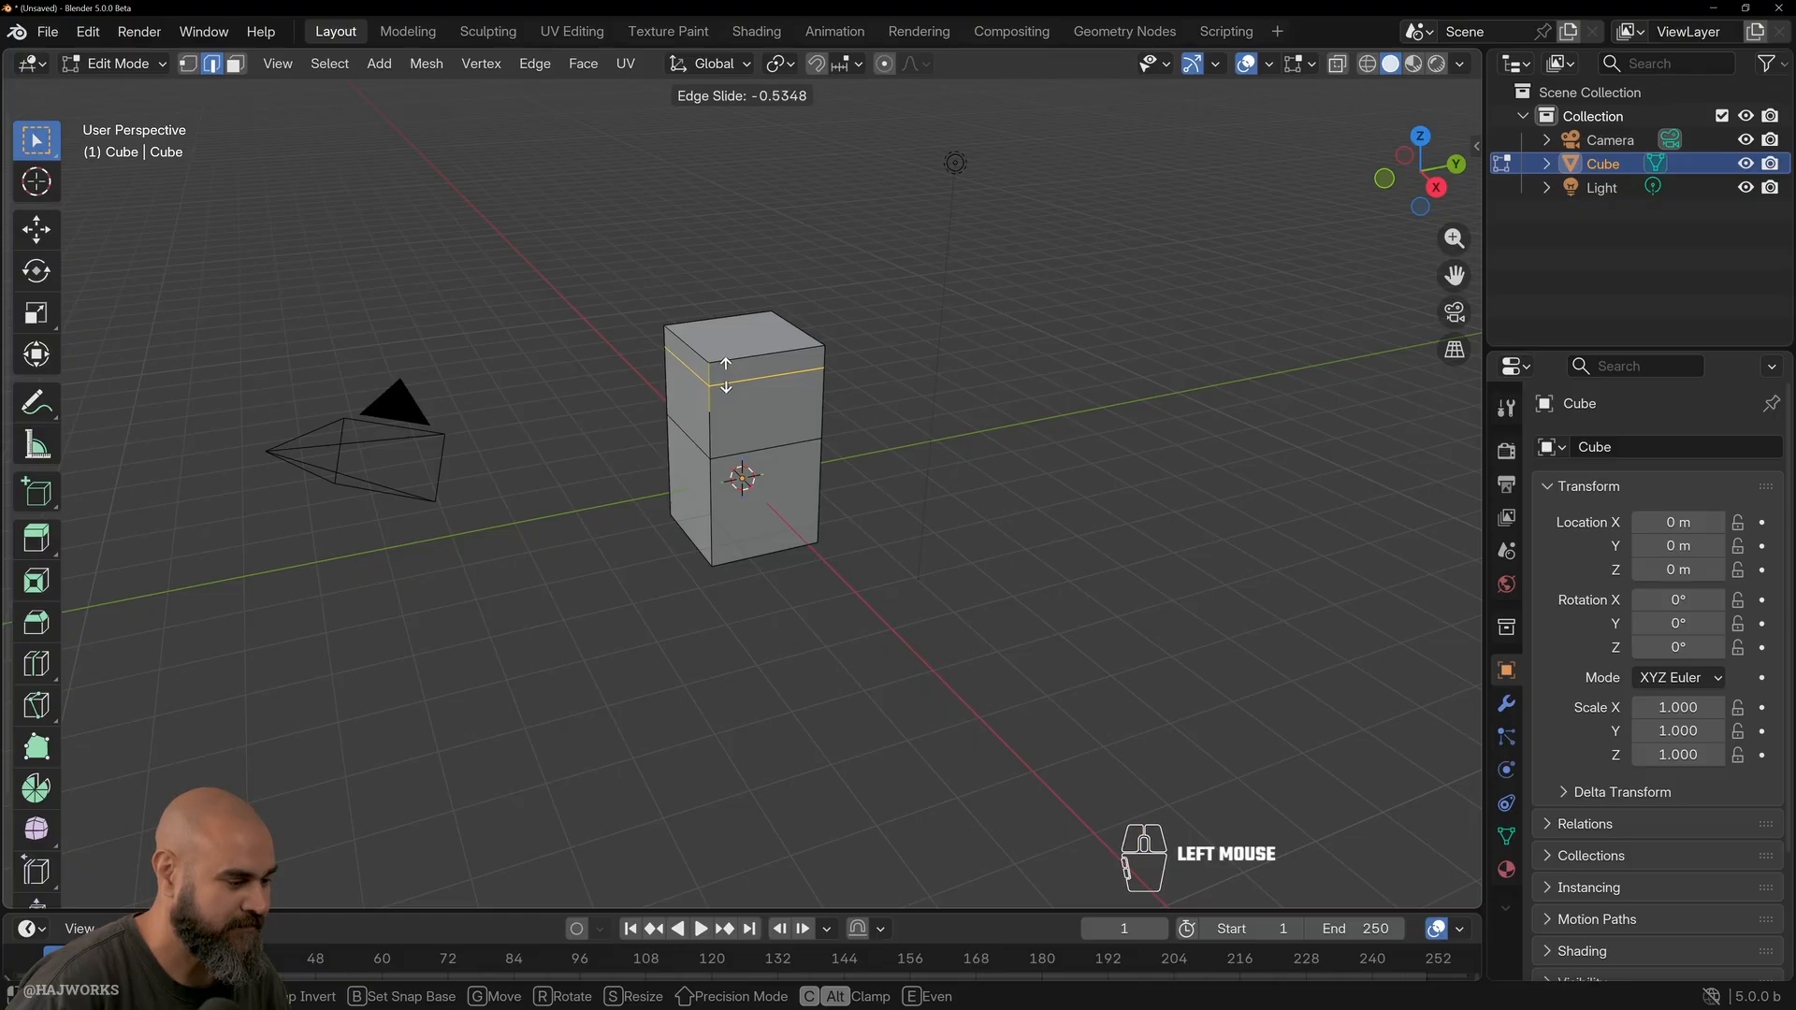
left_click(726, 375)
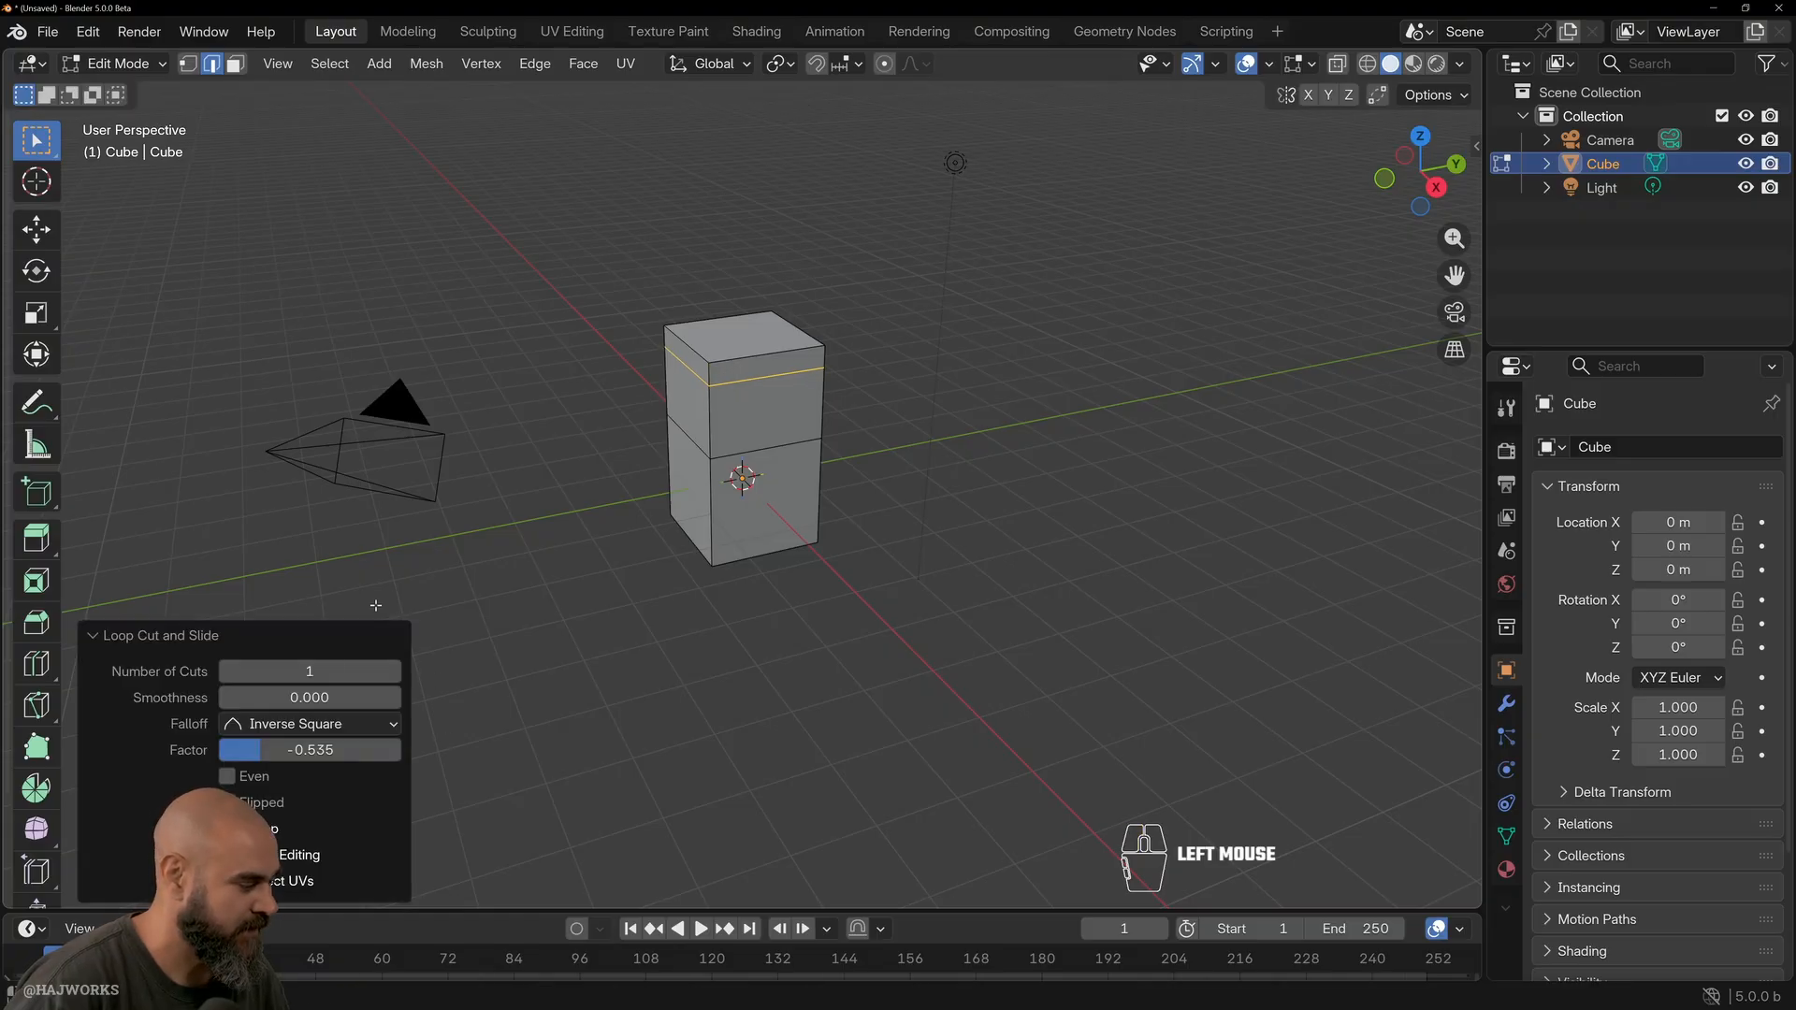
Set the loop cut's number of cuts to 3 and deselect the new edges.
left_click(394, 673)
left_click(394, 673)
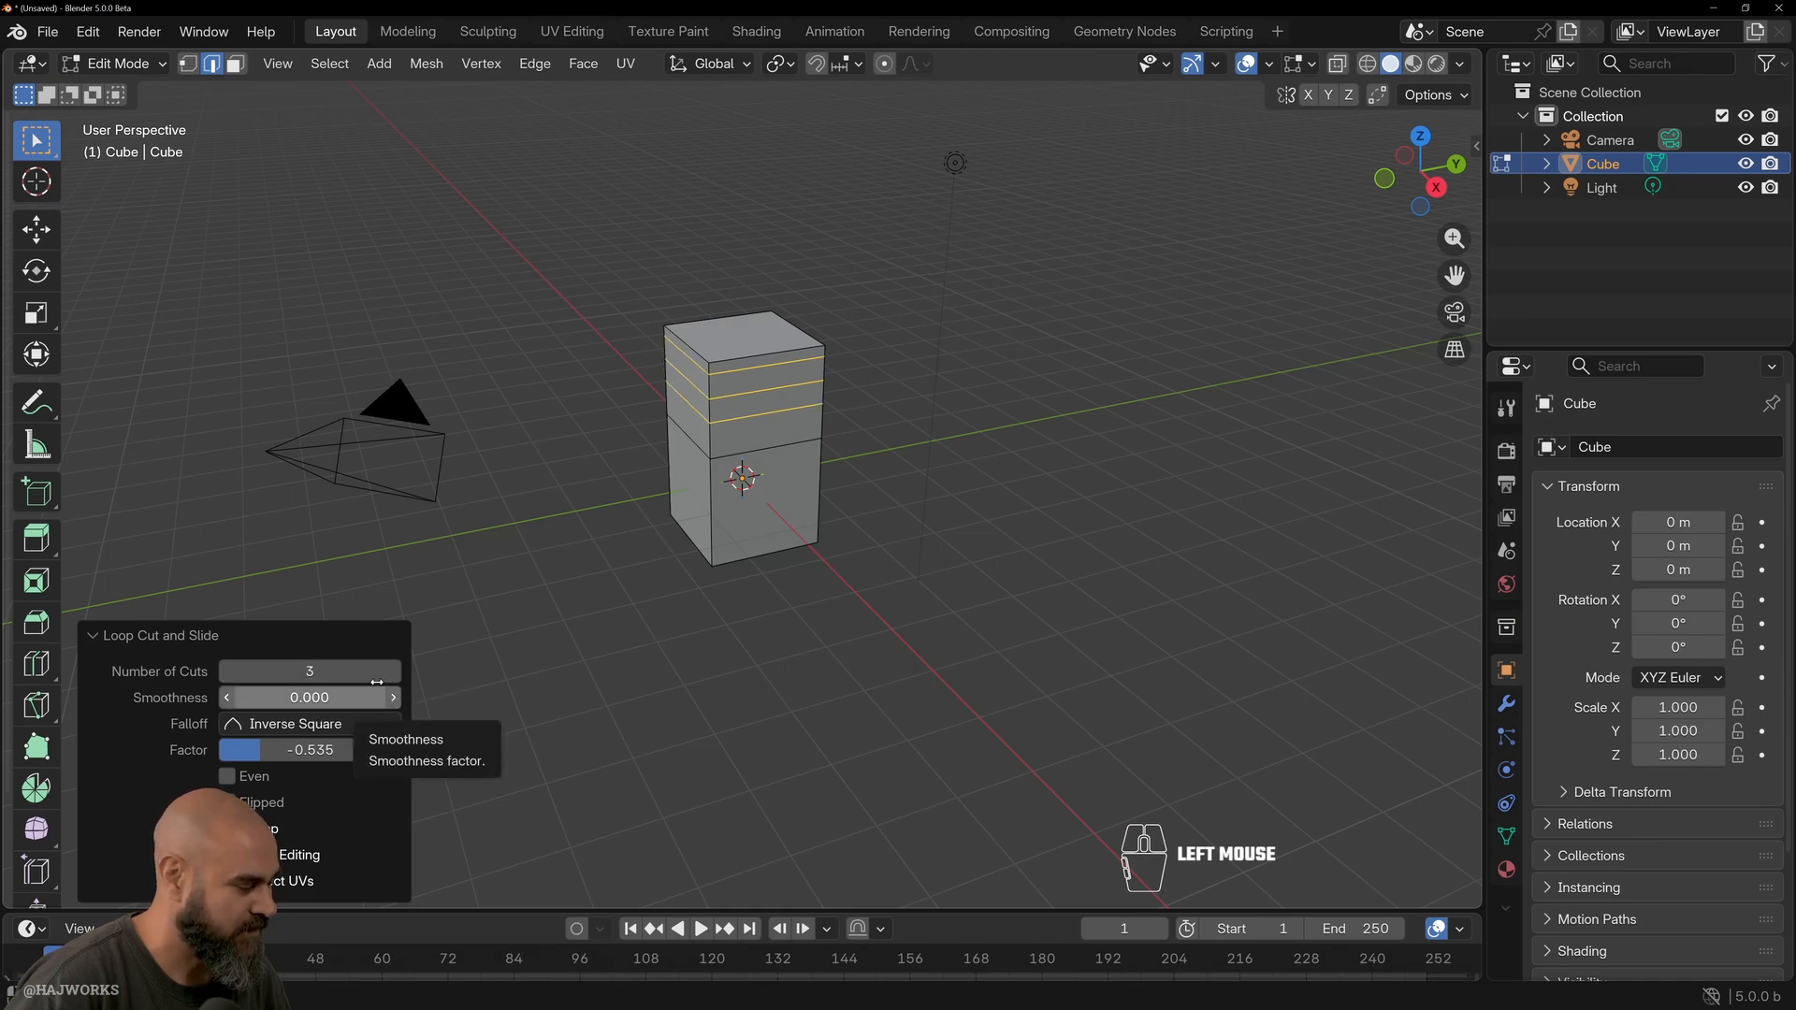
left_click(588, 575)
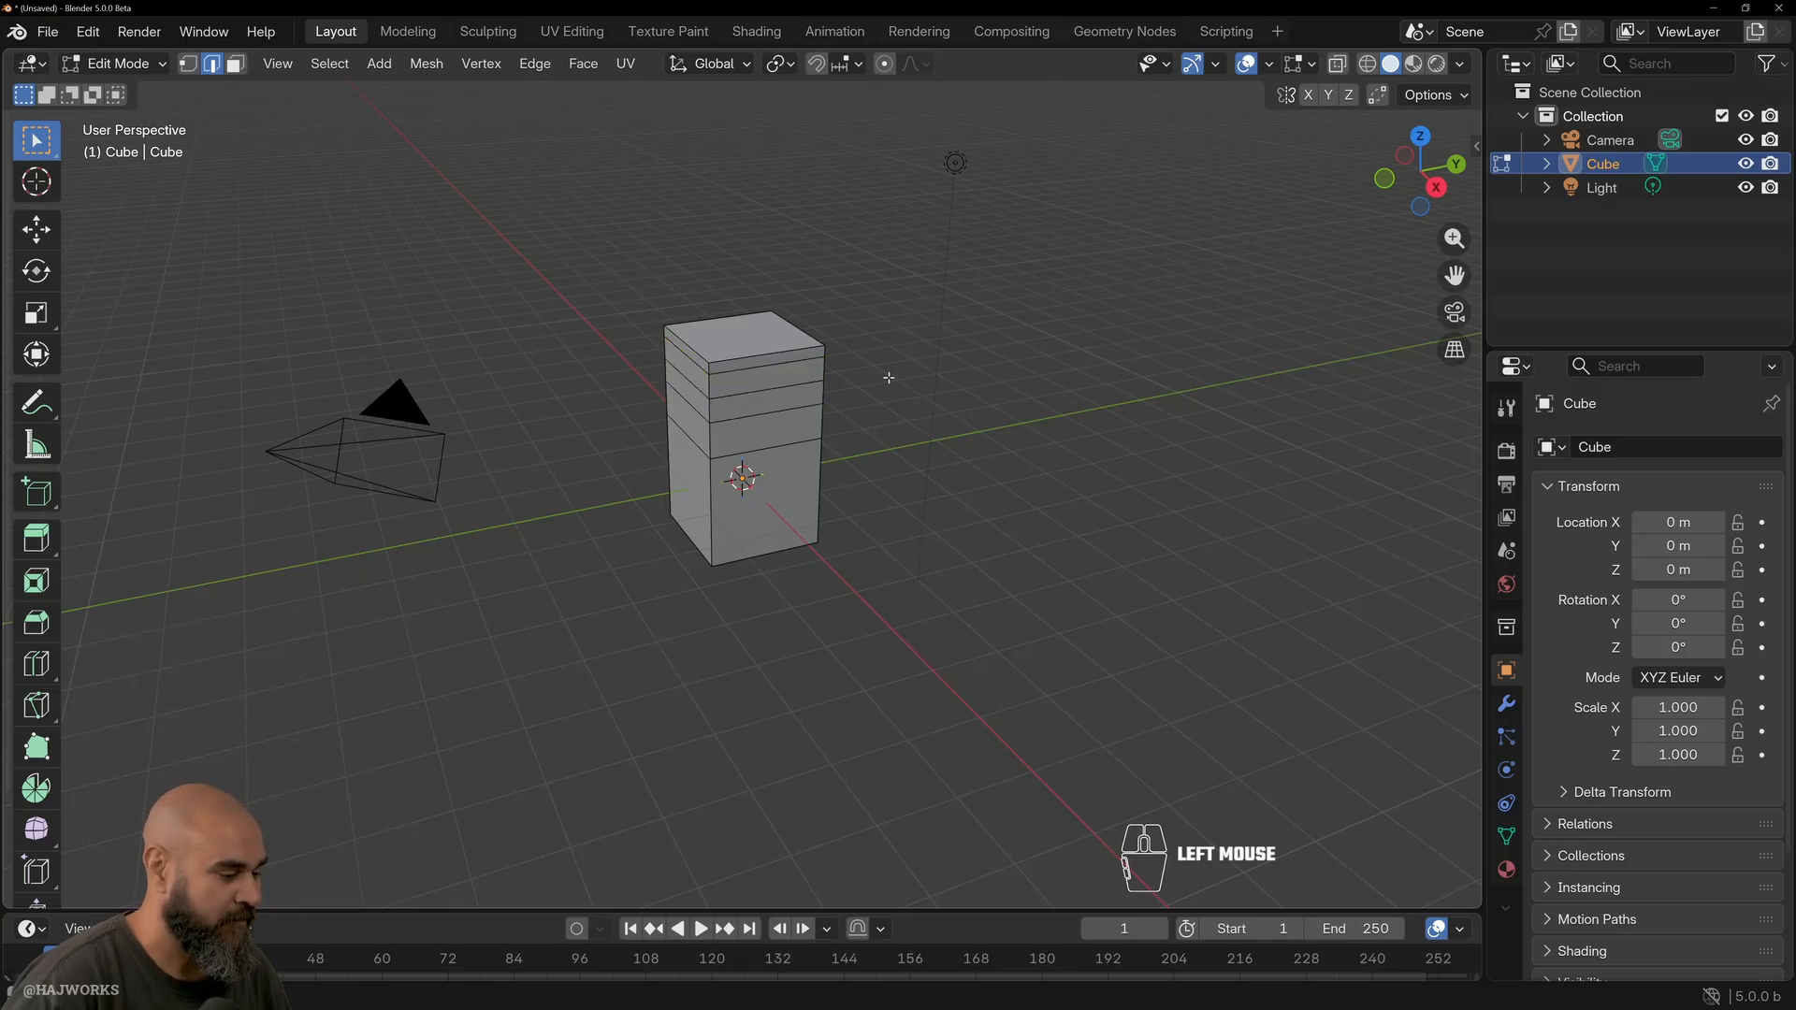
Select the middle cut's edge loop, then in face select mode the horizontal face loop between the middle and lowest new cuts.
left_click(742, 394, "alt")
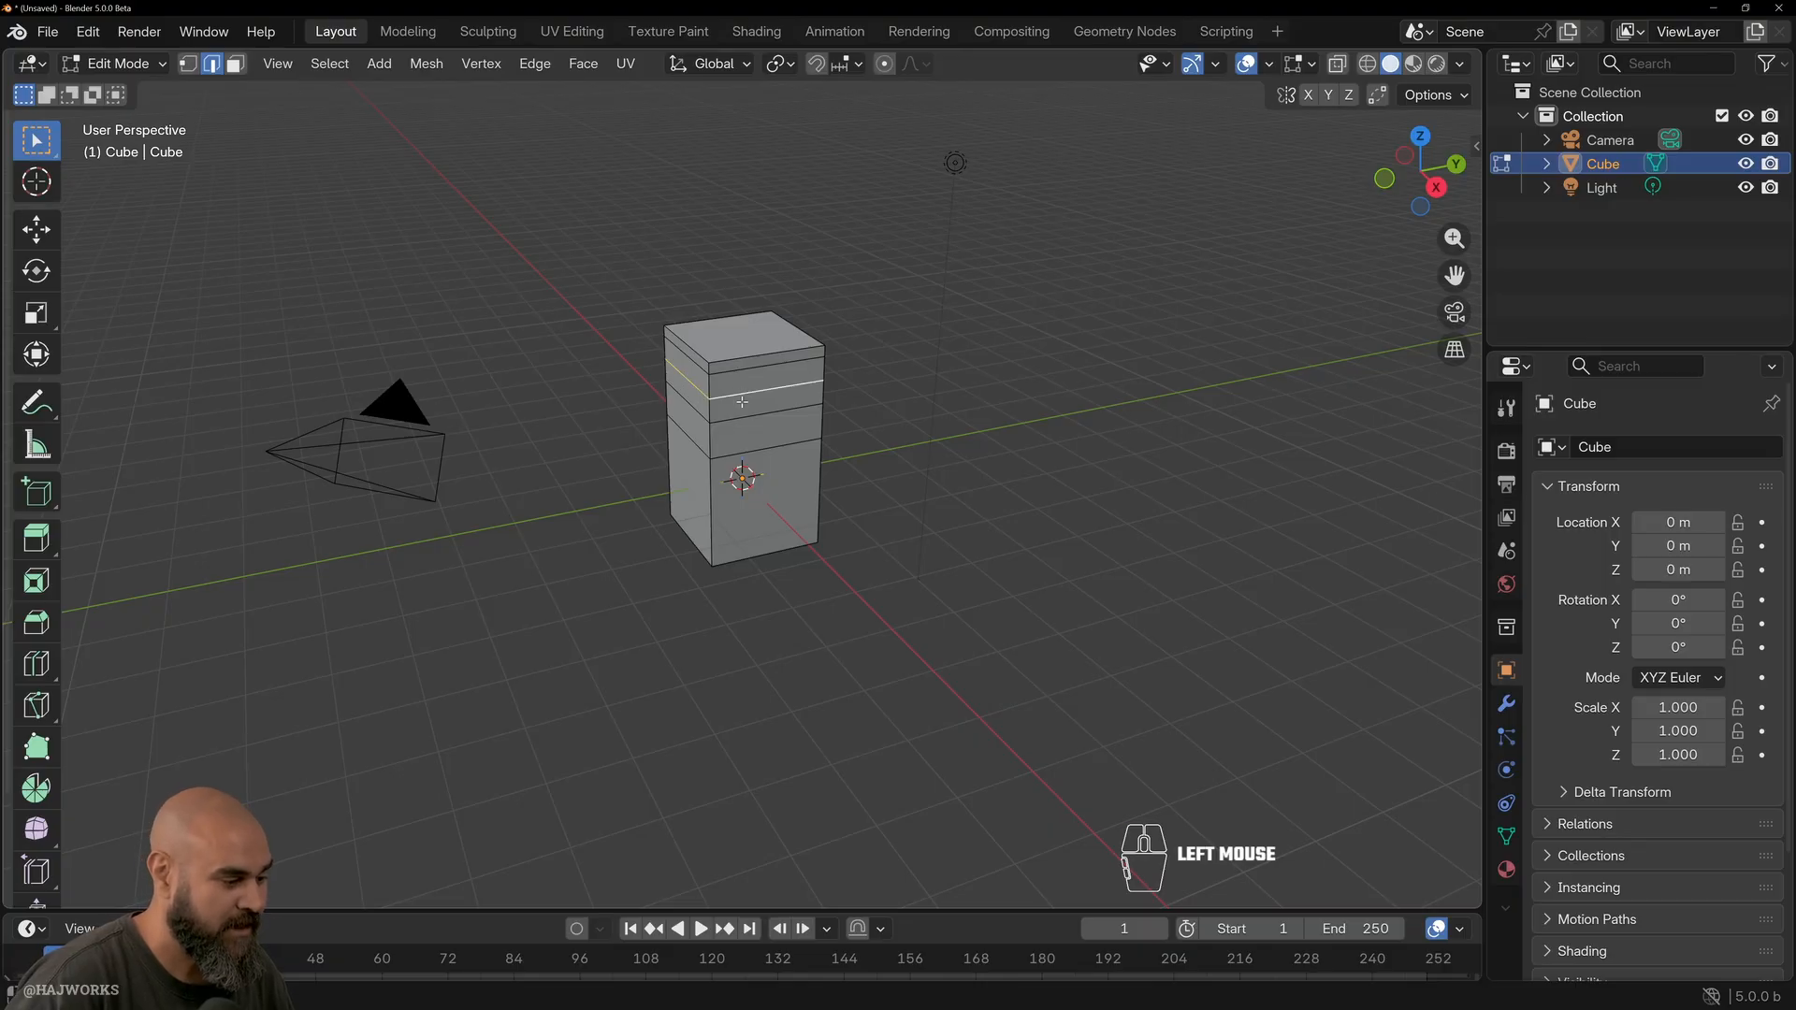
left_click_drag(818, 428, 650, 420, "alt")
key("3")
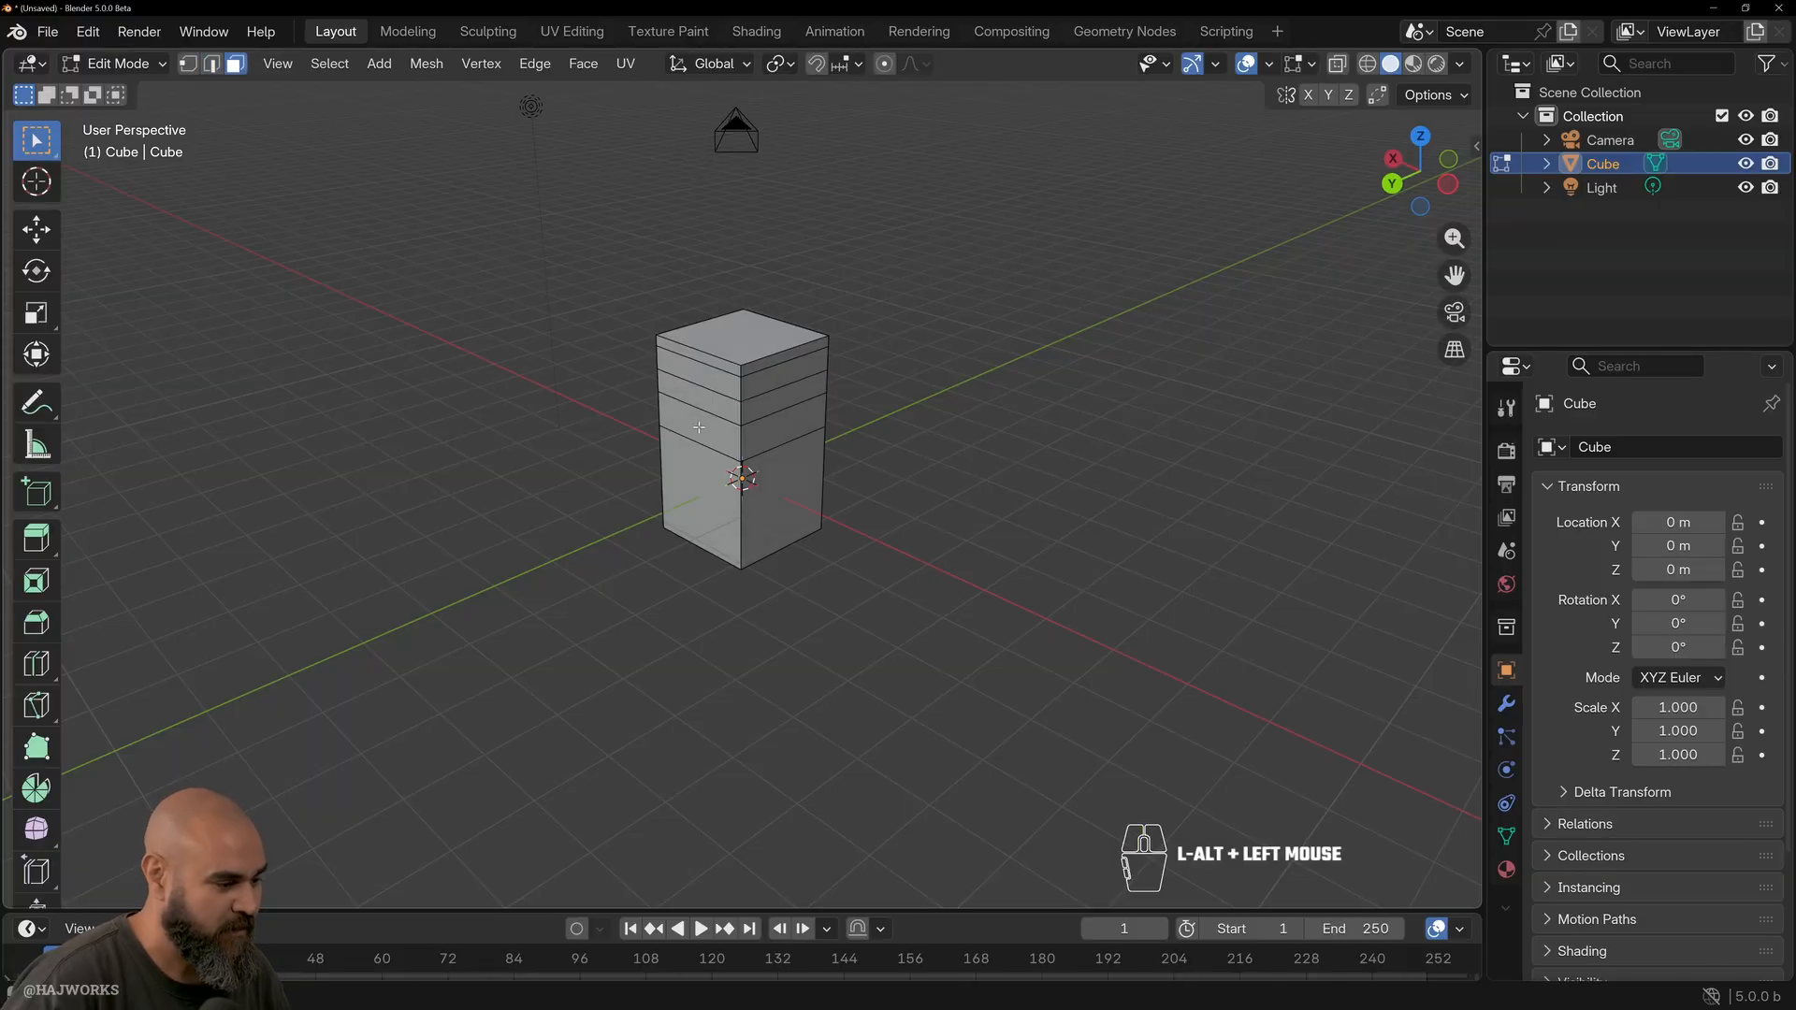
double_click(746, 415)
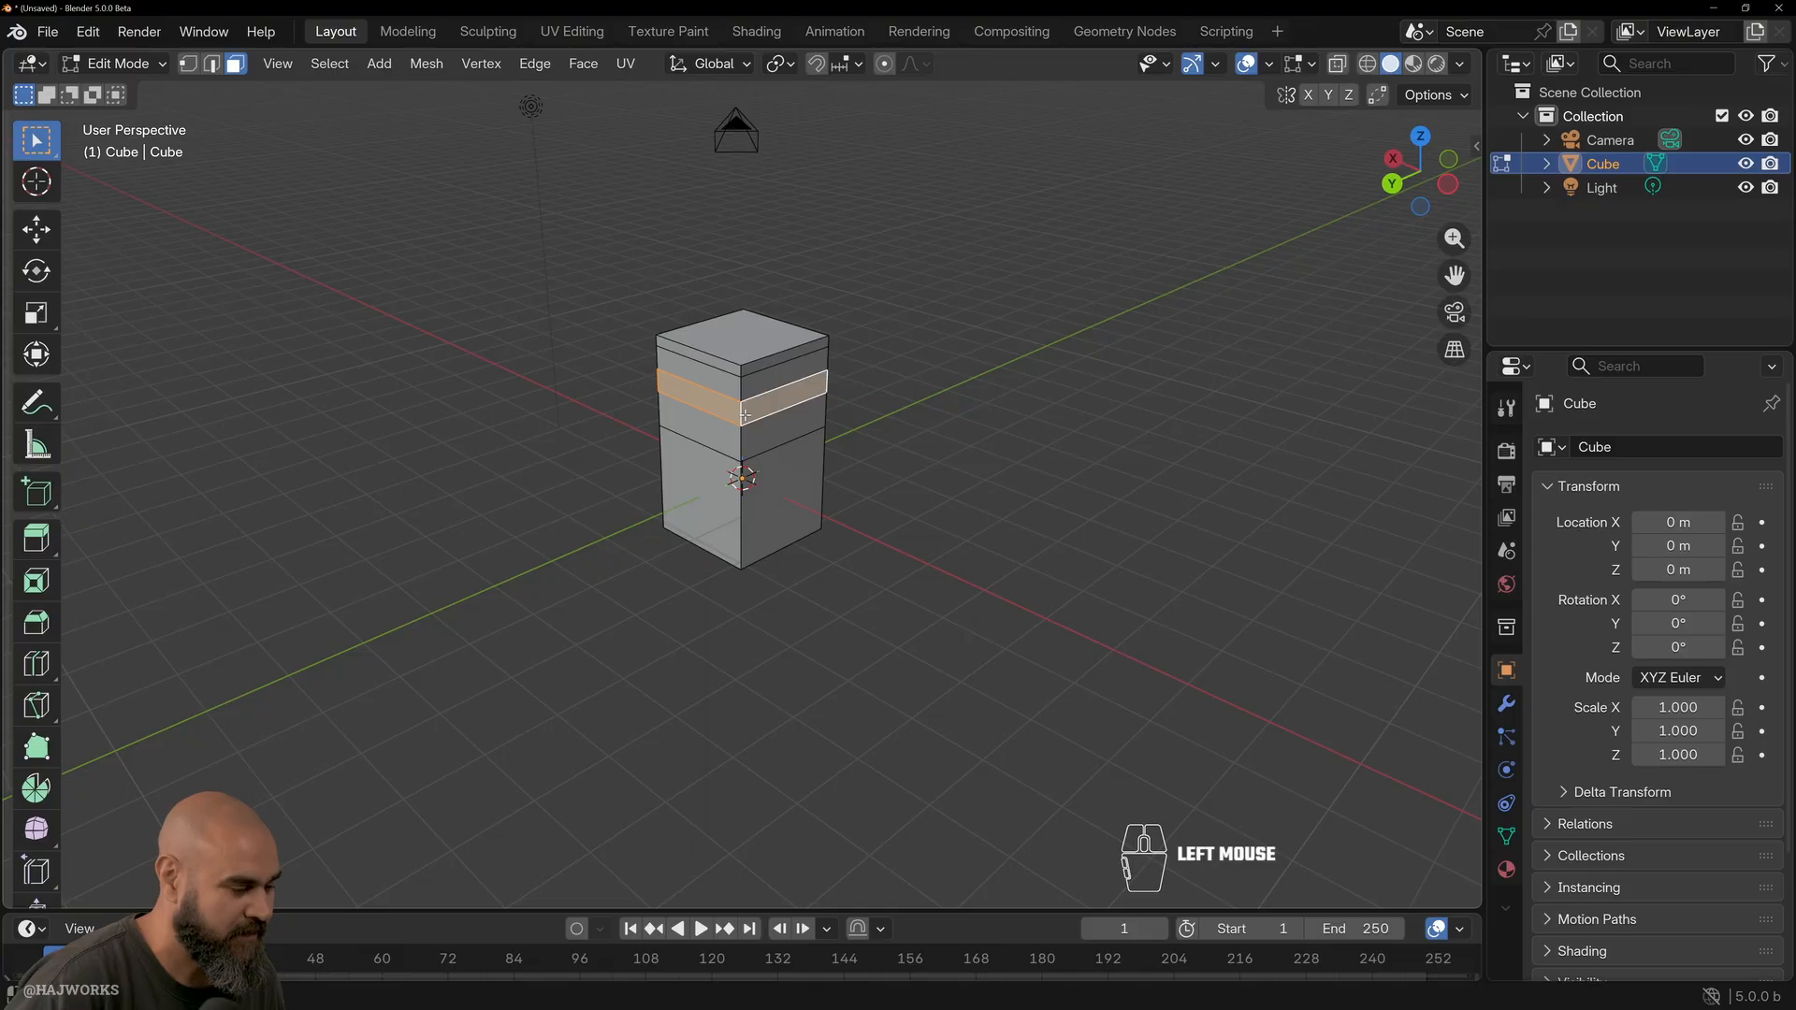
scroll(746, 415, "up", 6)
middle_click_drag(838, 322, 829, 488, "alt")
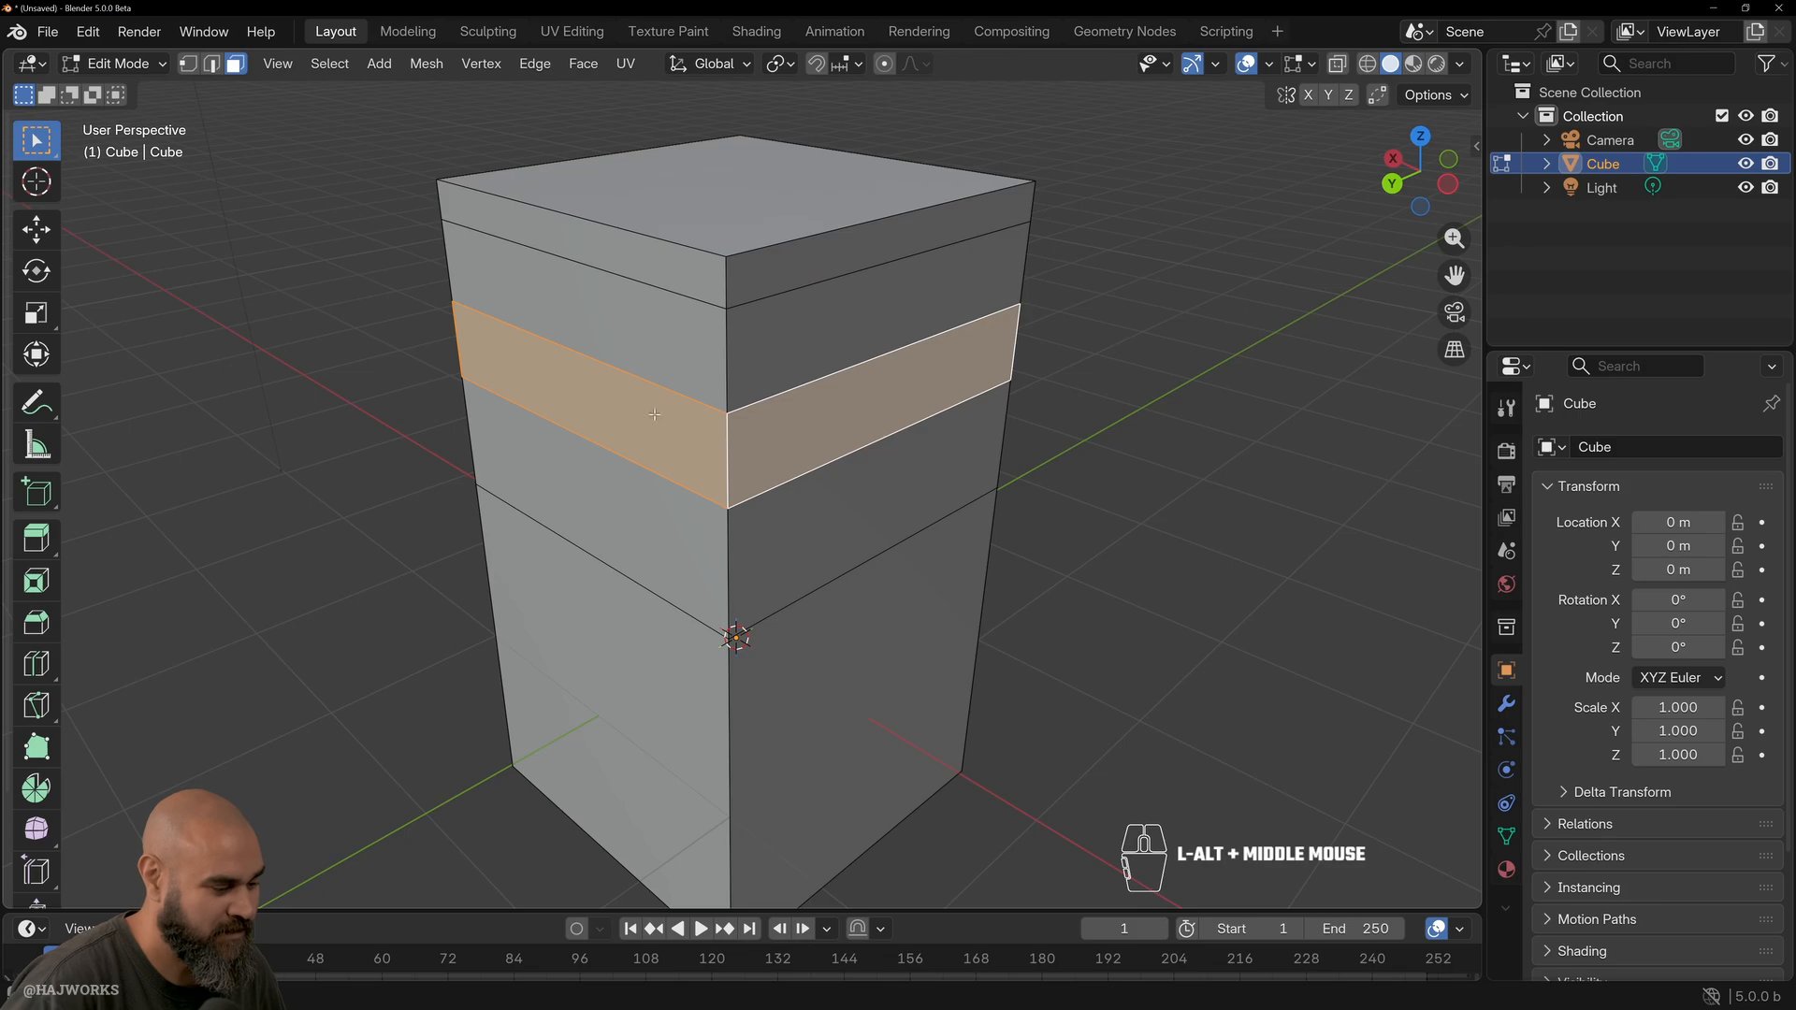
Try selecting the horizontal and vertical face loops from different edges of the band, and undo back to the horizontal loop.
left_click(731, 439)
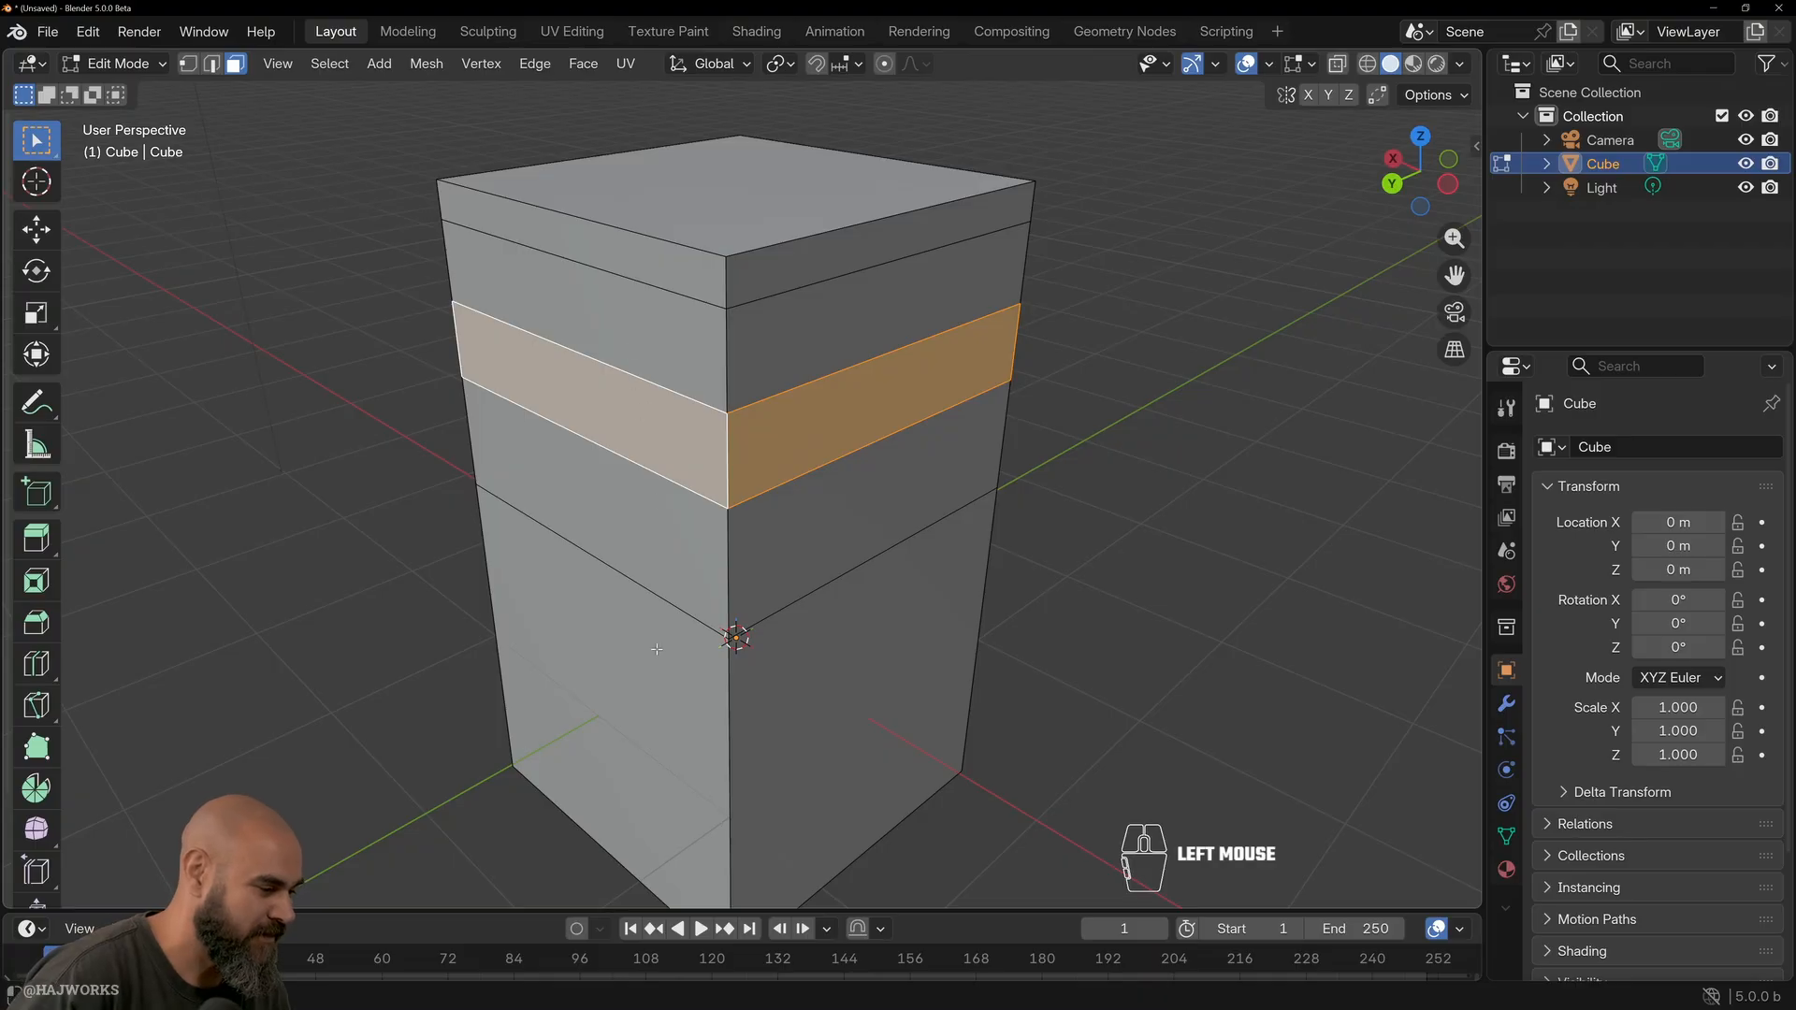
left_click(625, 373, "alt")
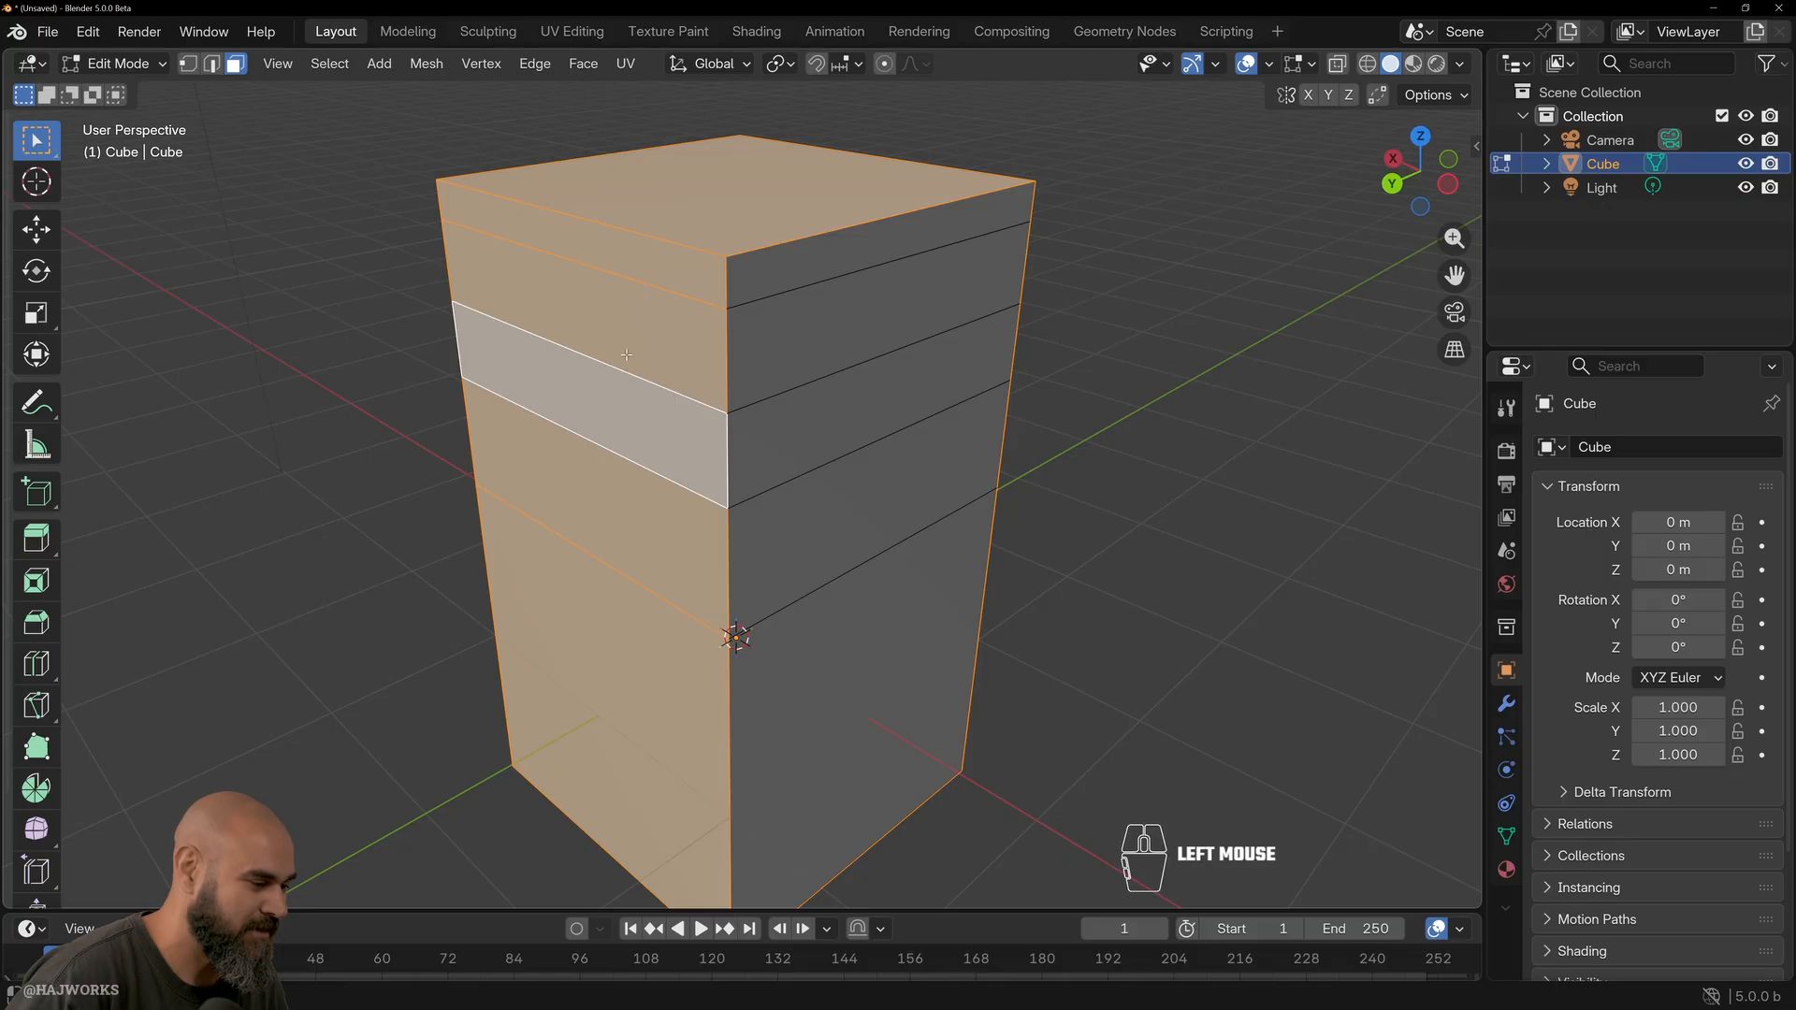
left_click(734, 435, "alt")
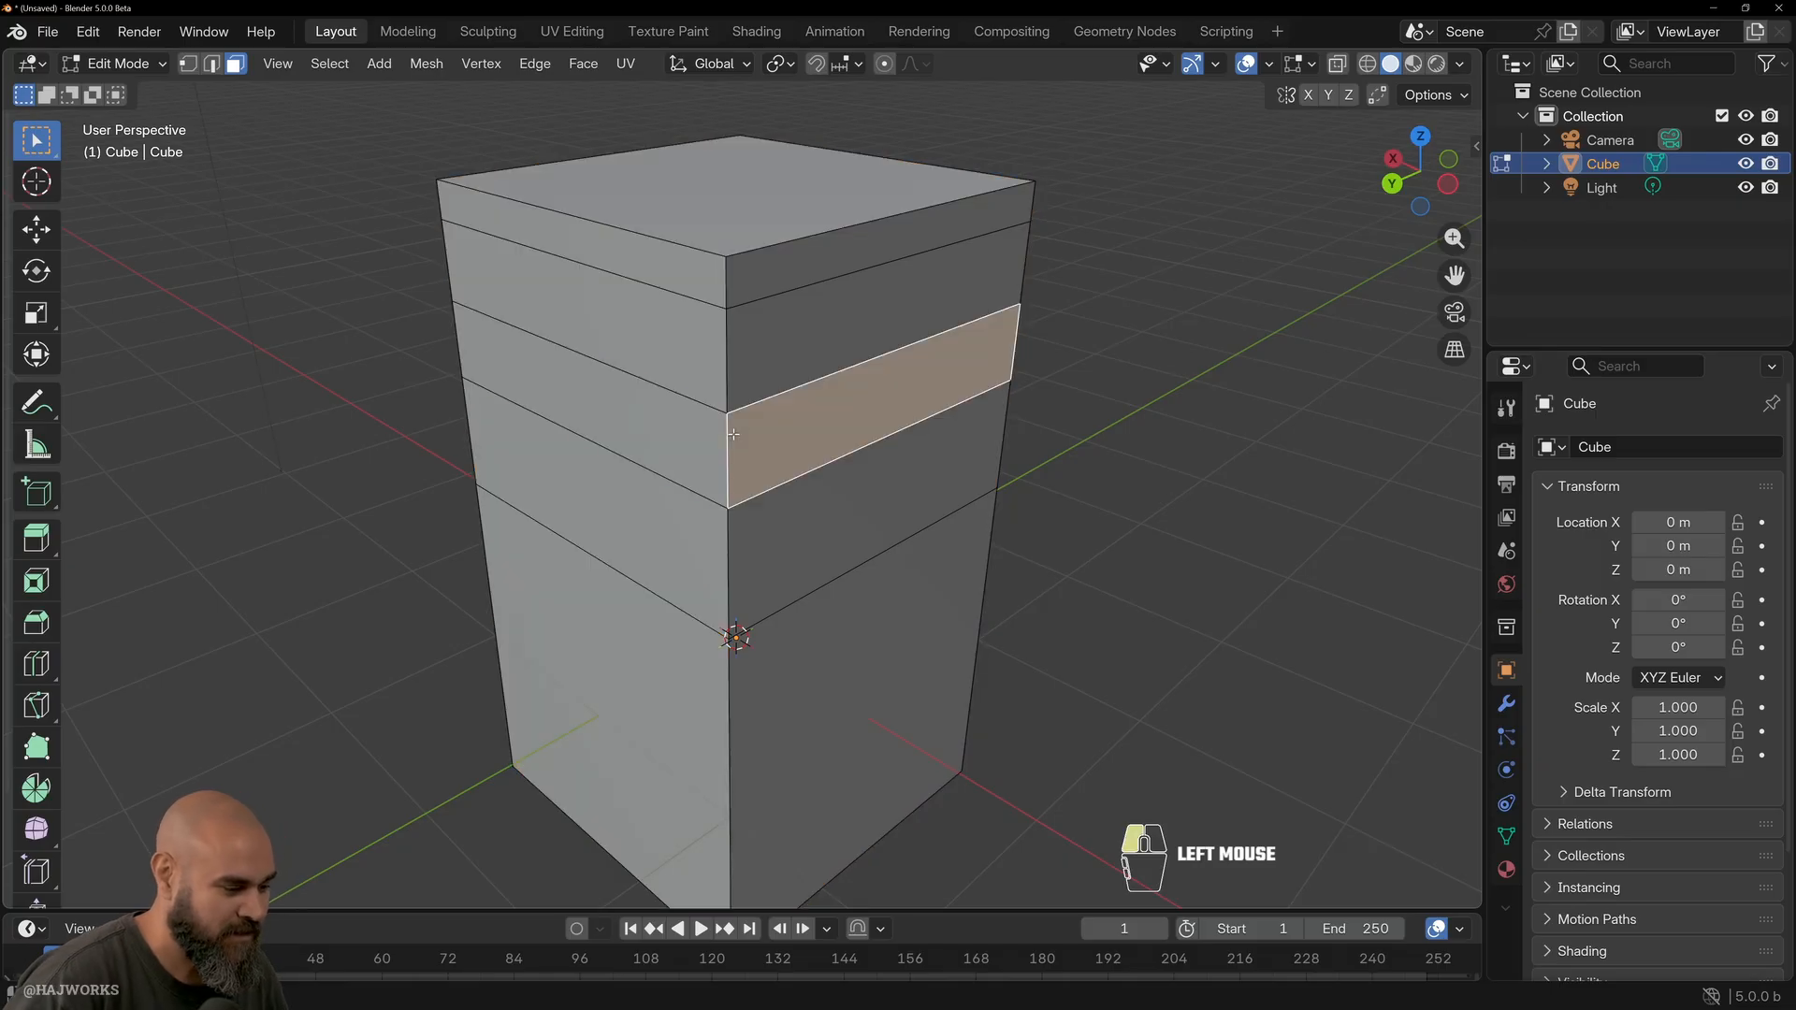
key("ctrl+z")
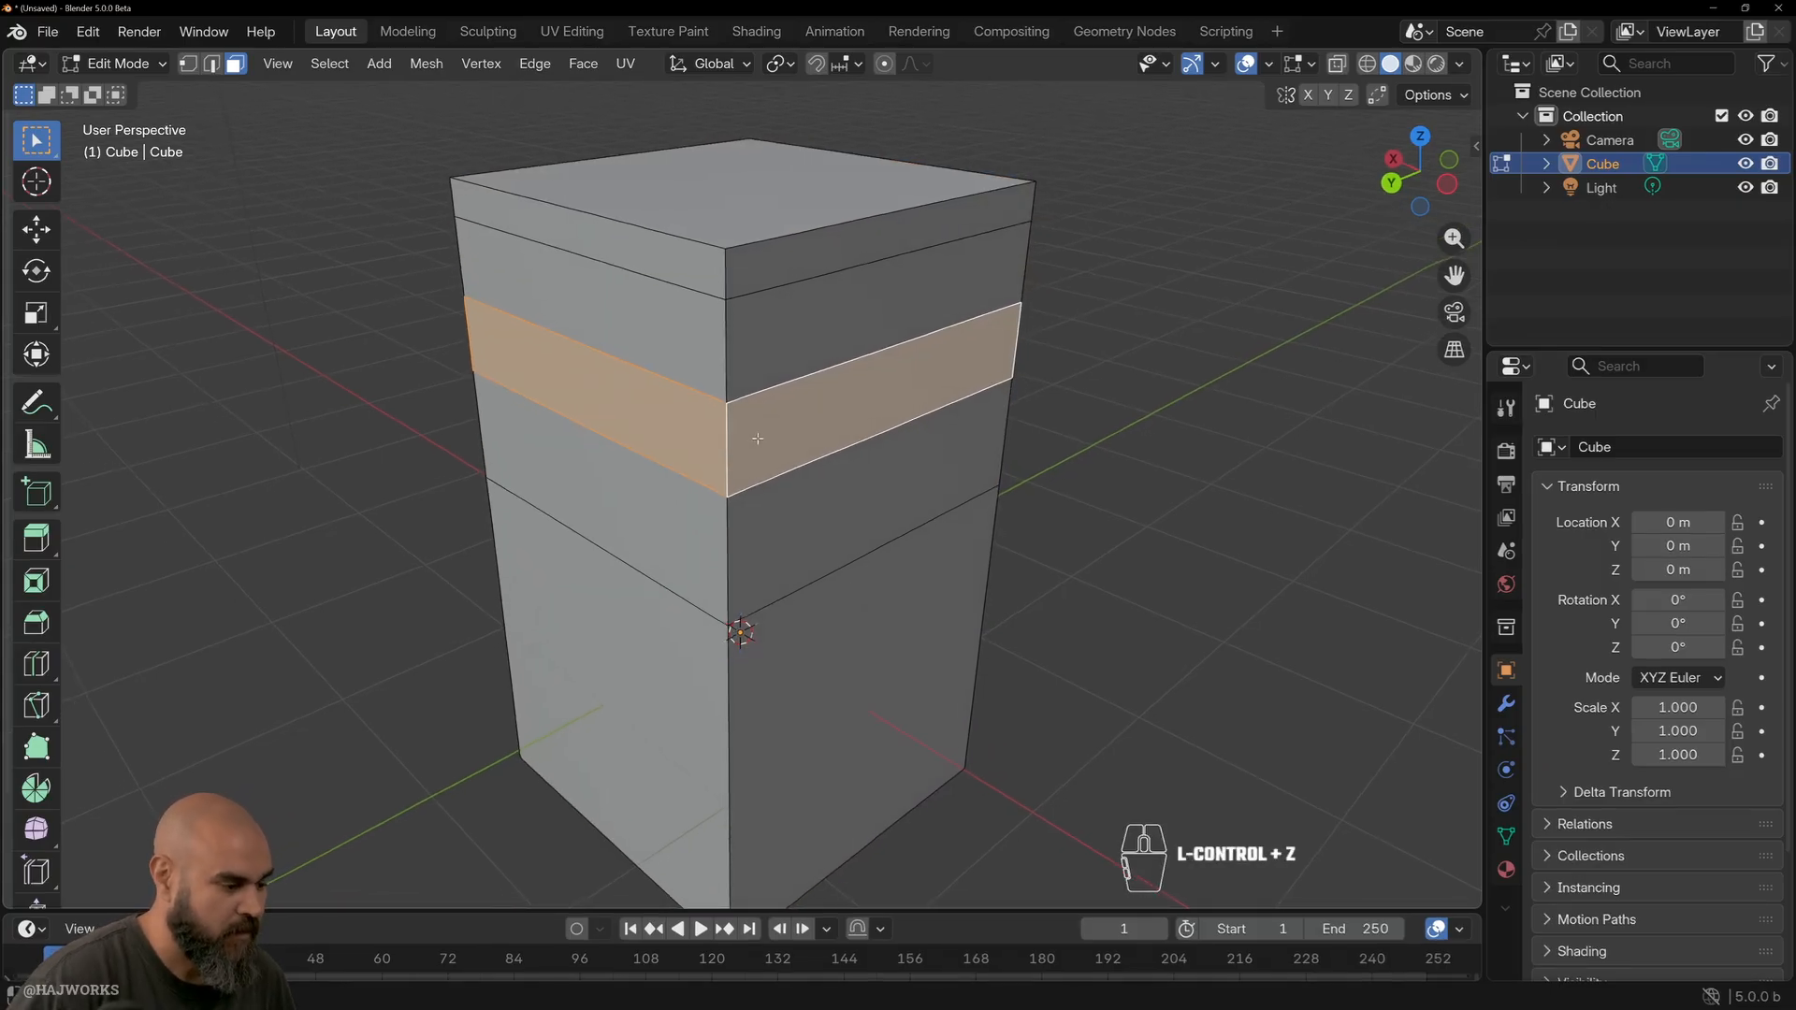
Extrude the selected horizontal face loop inward along its normals with an offset of about -0.19 m.
right_click(751, 437)
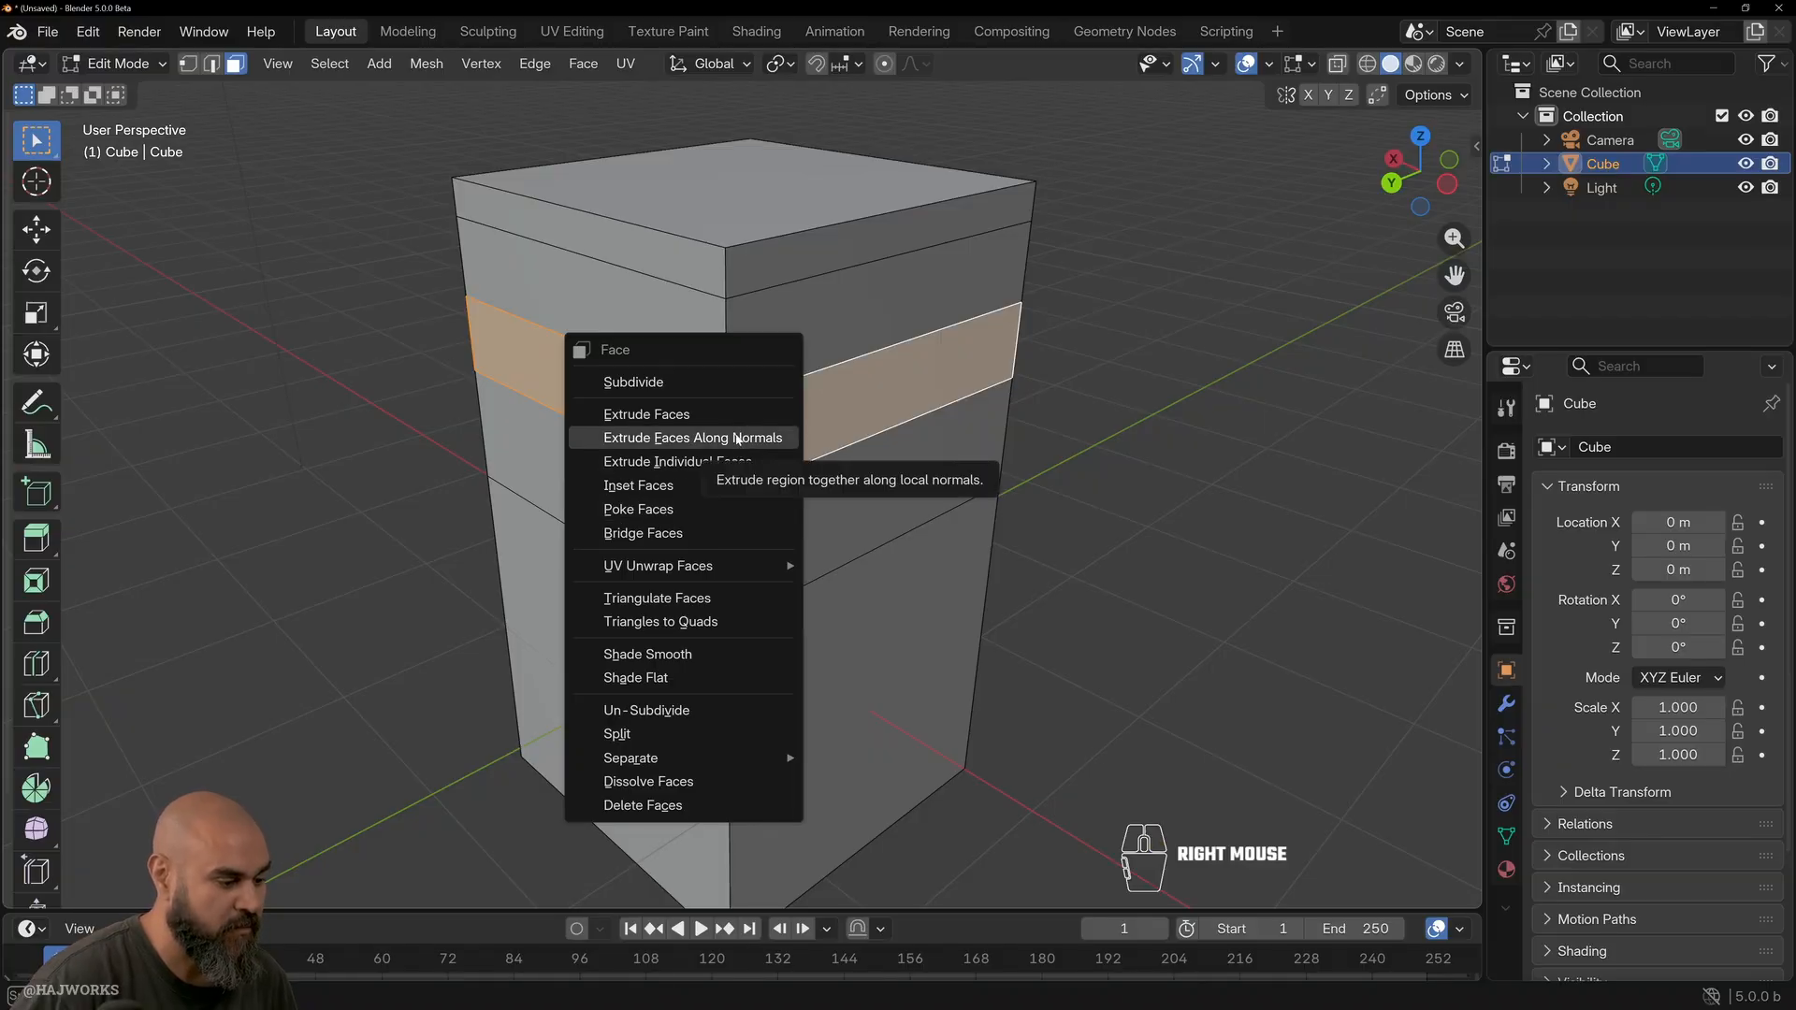
left_click(738, 438)
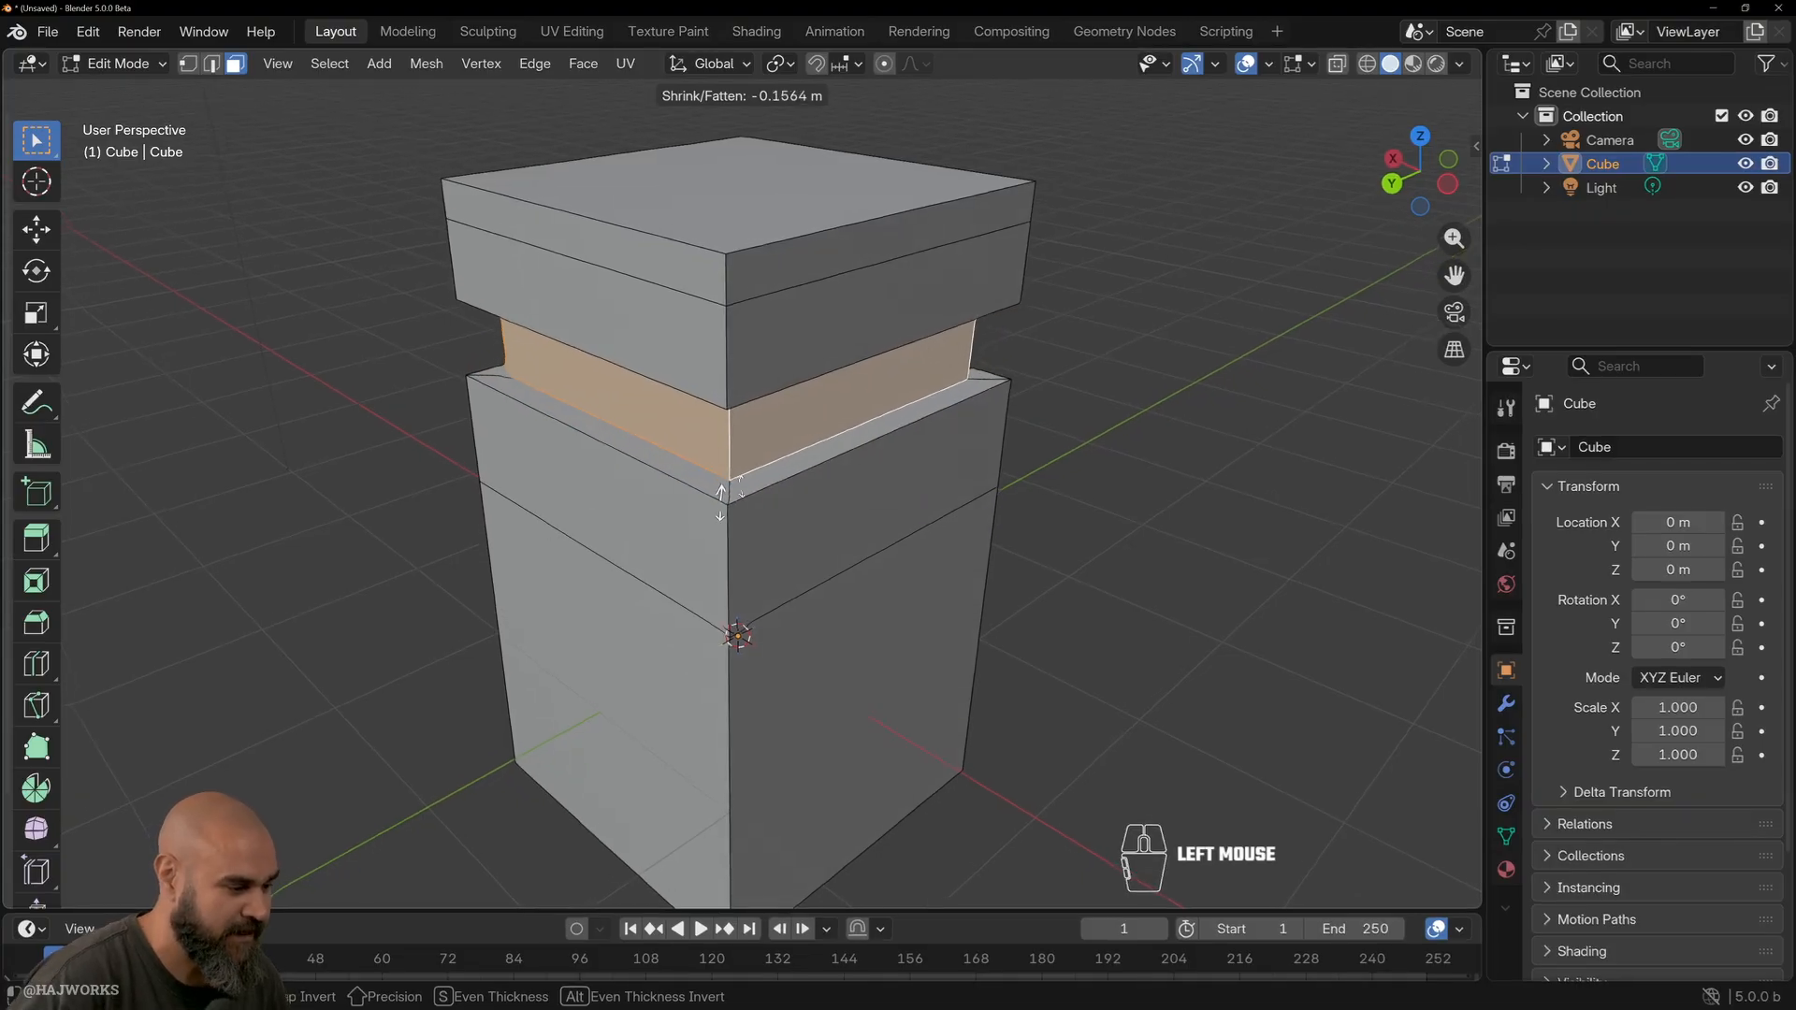
left_click(717, 513)
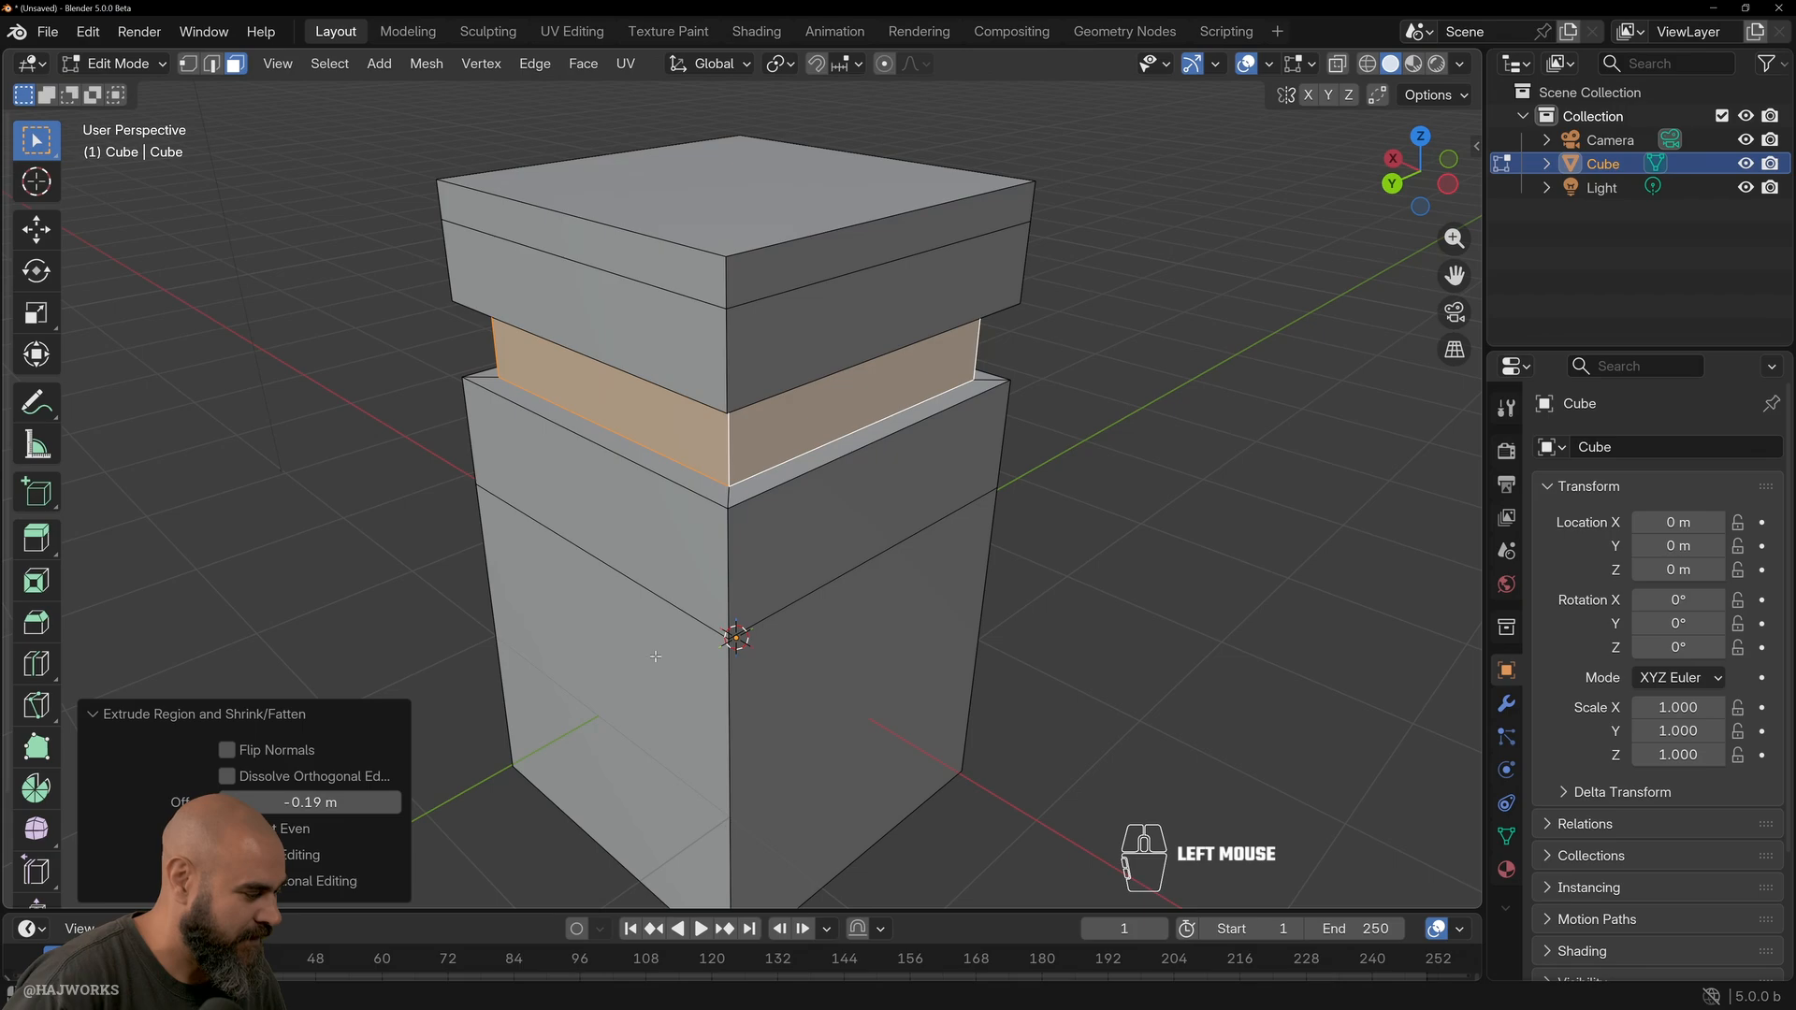
Increase the inward offset of the extruded band slightly and clear the face selection.
mouse_move(309, 801)
left_mouse_down()
mouse_move(386, 802)
mouse_move(298, 802)
left_mouse_up()
left_click(328, 602)
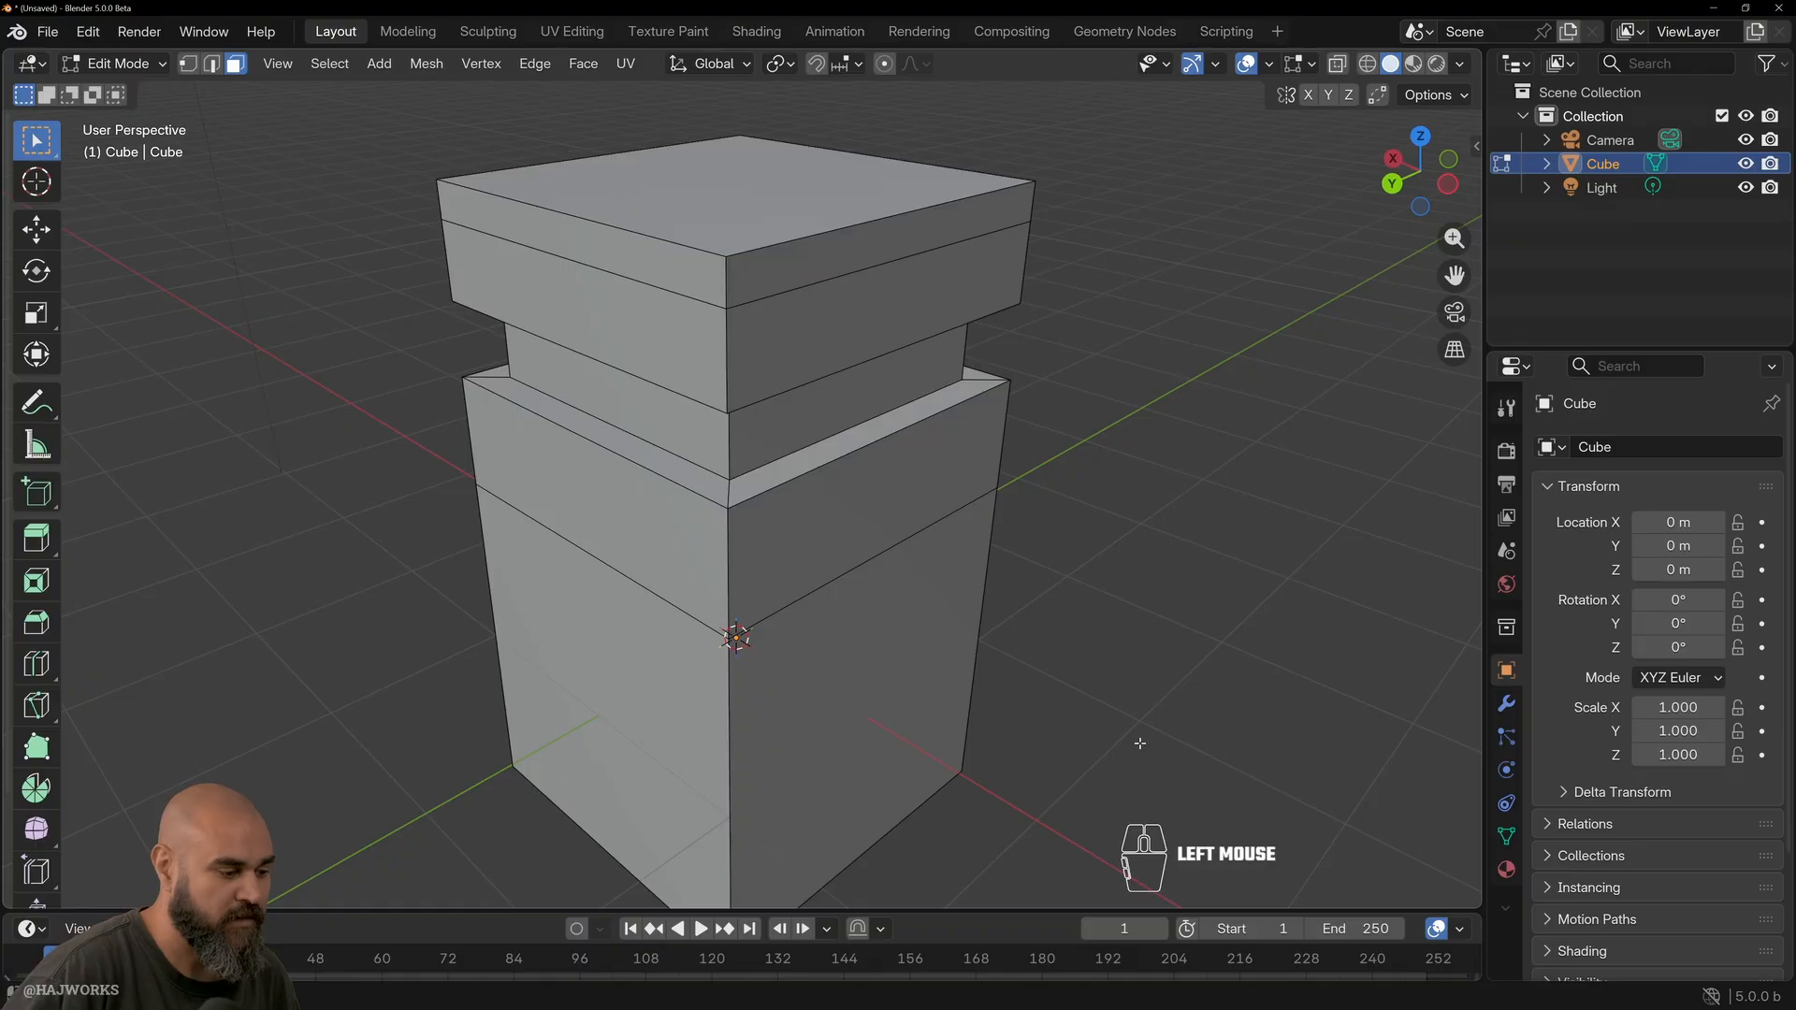
Select the front vertical corner edge loop in edge select mode and review the available edge operations.
key("2")
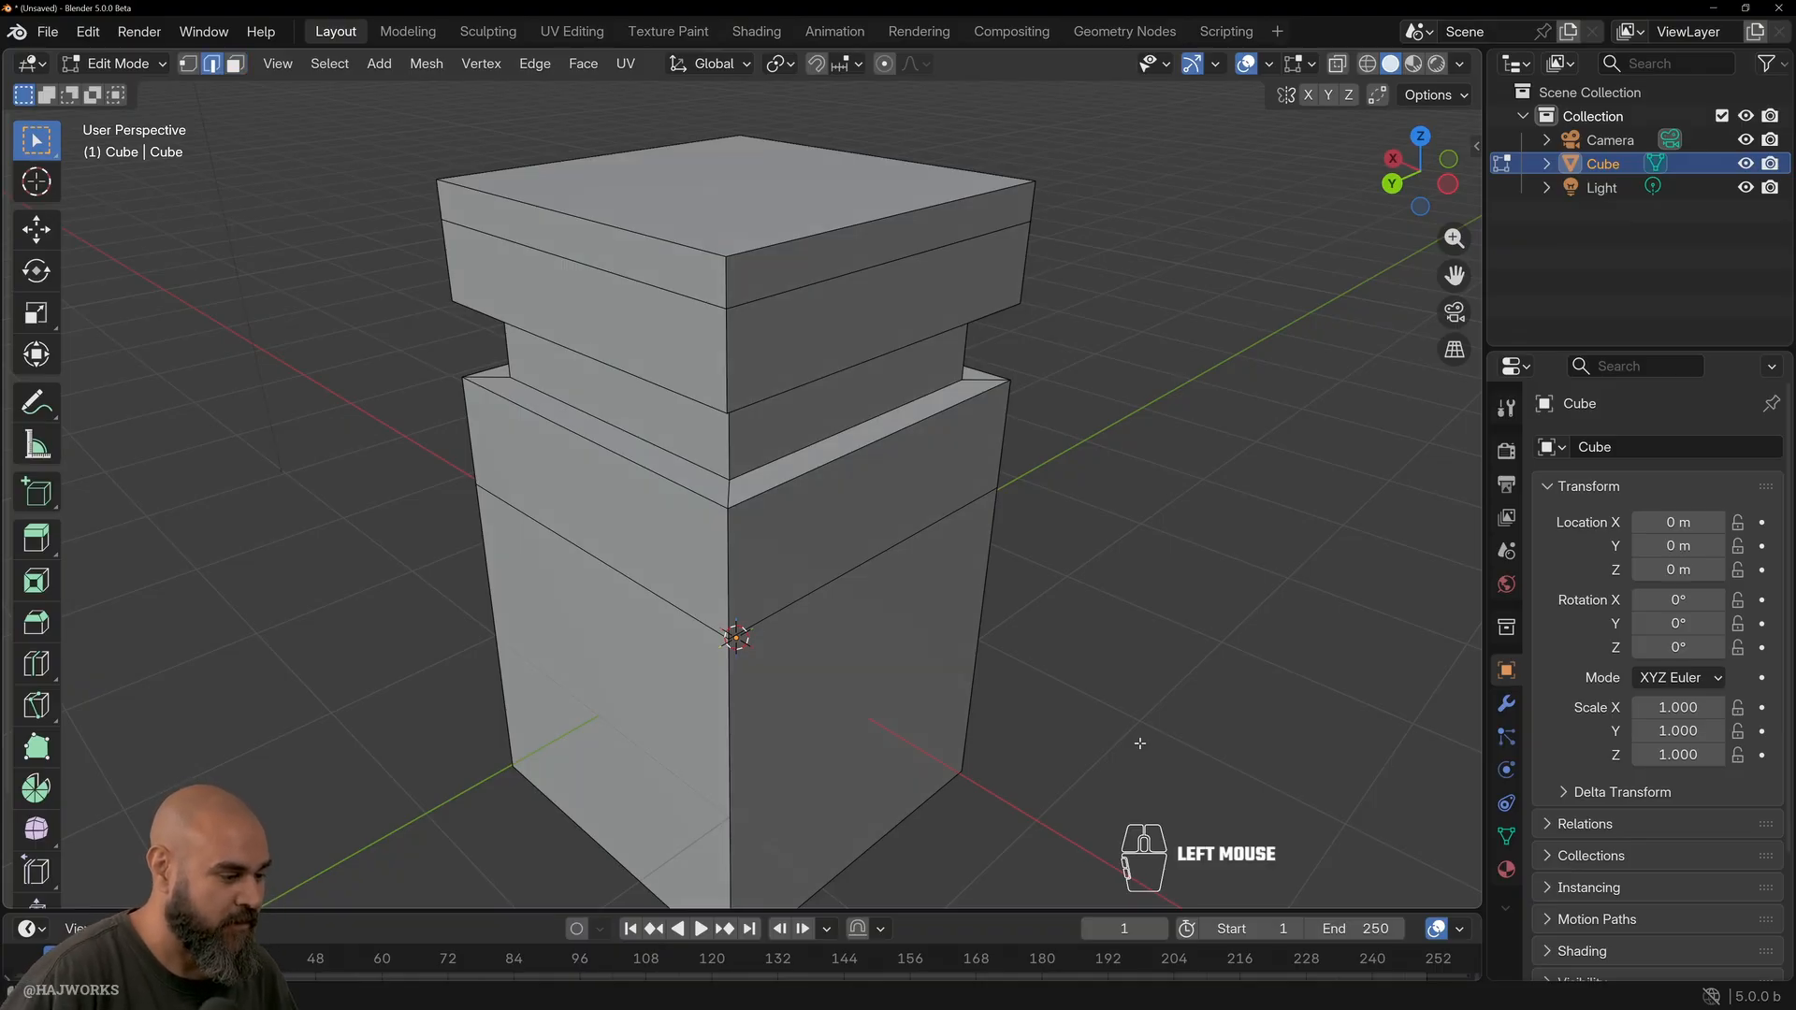
left_click(726, 538, "alt")
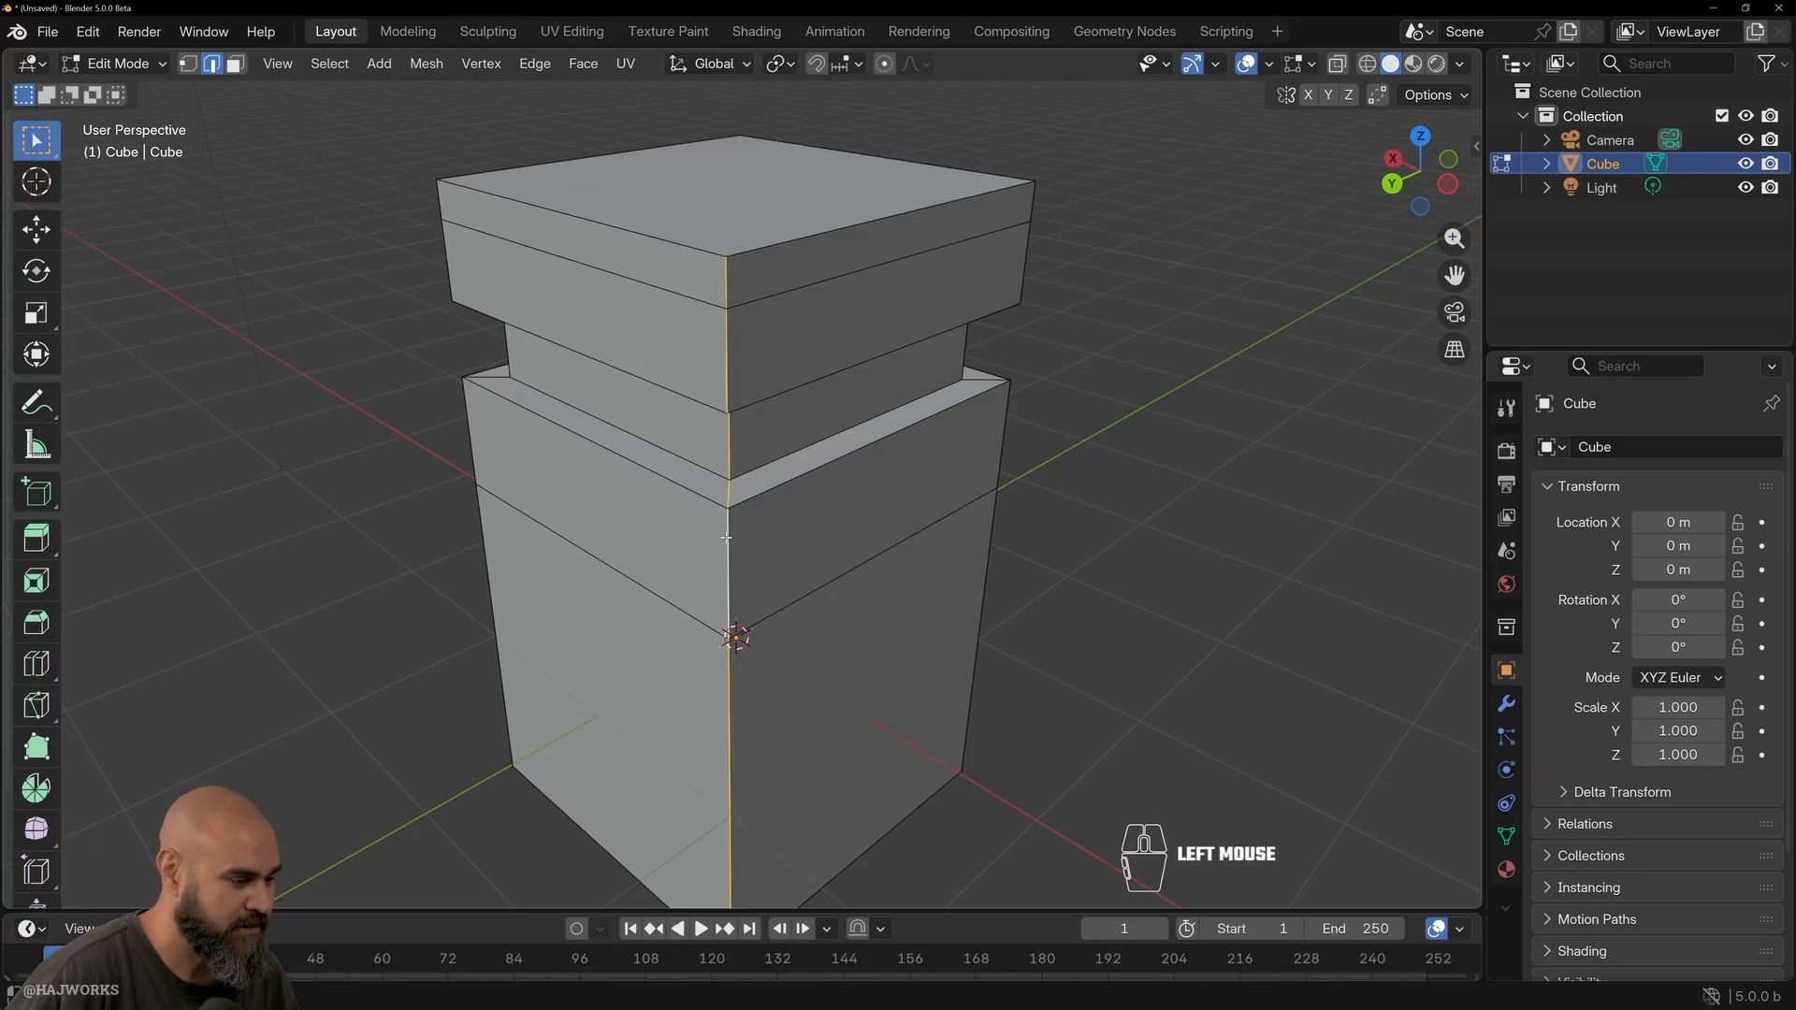
right_click(726, 536)
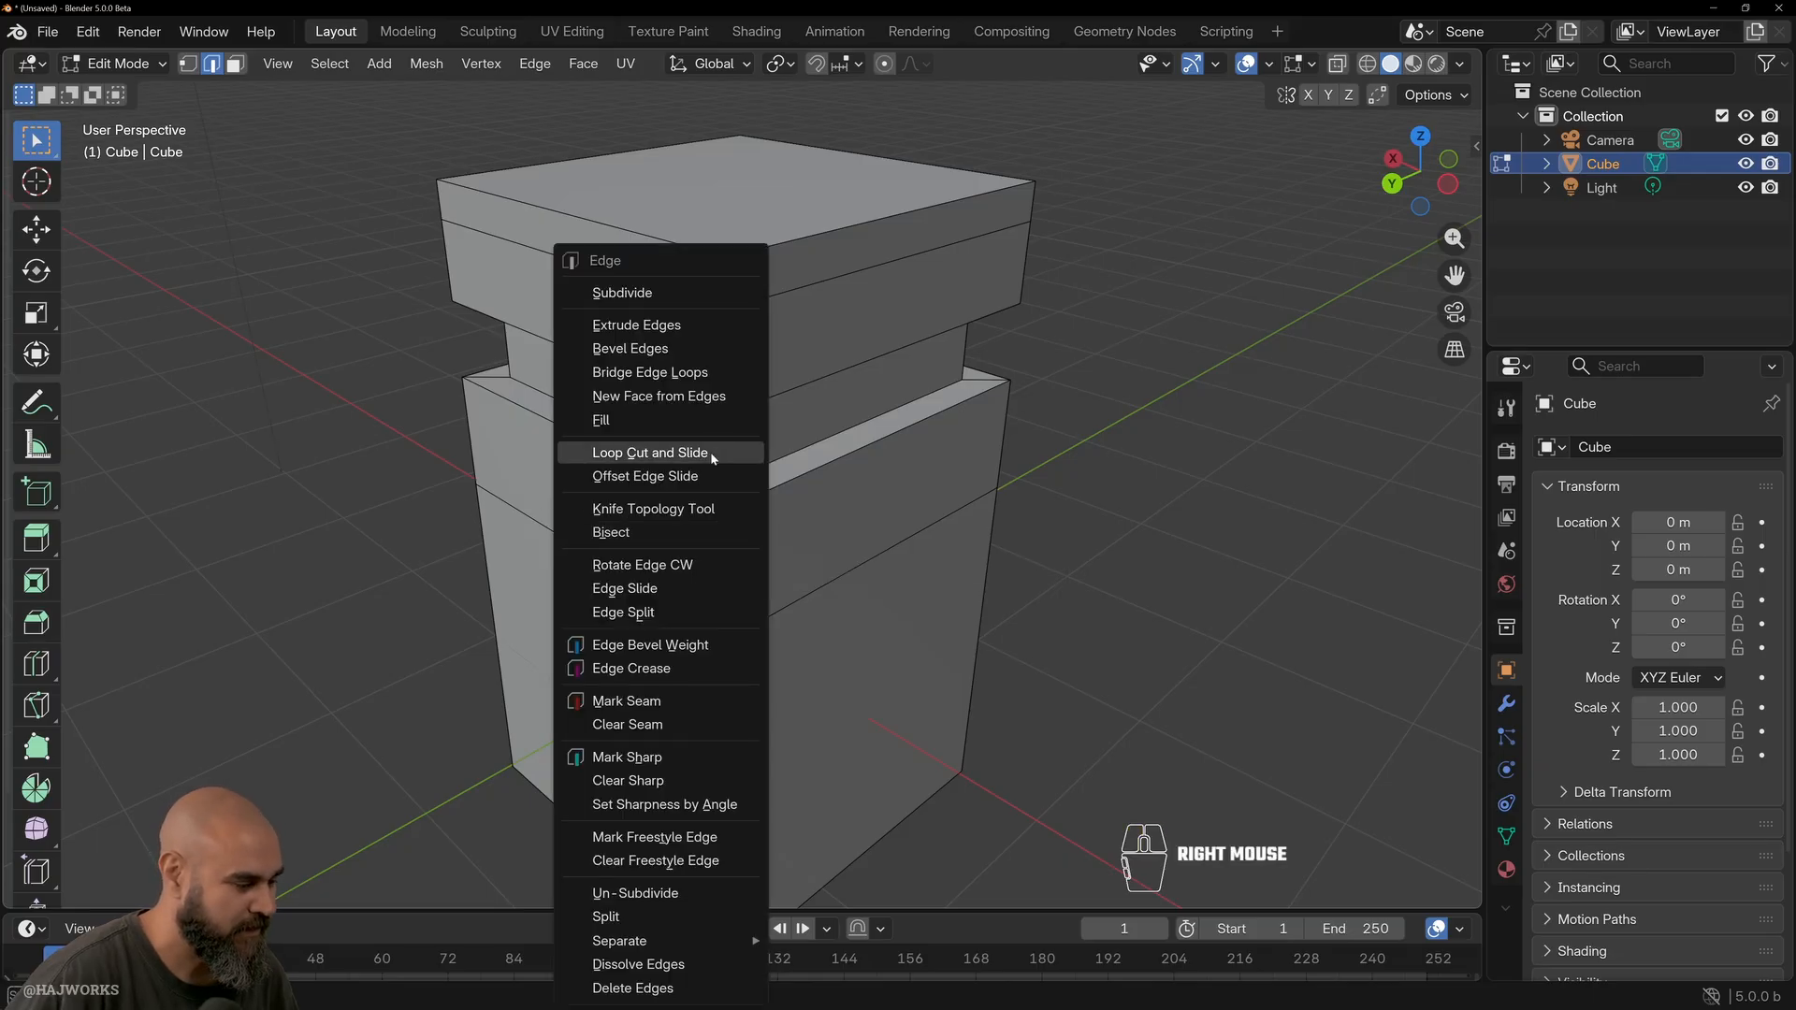
left_click(1165, 422)
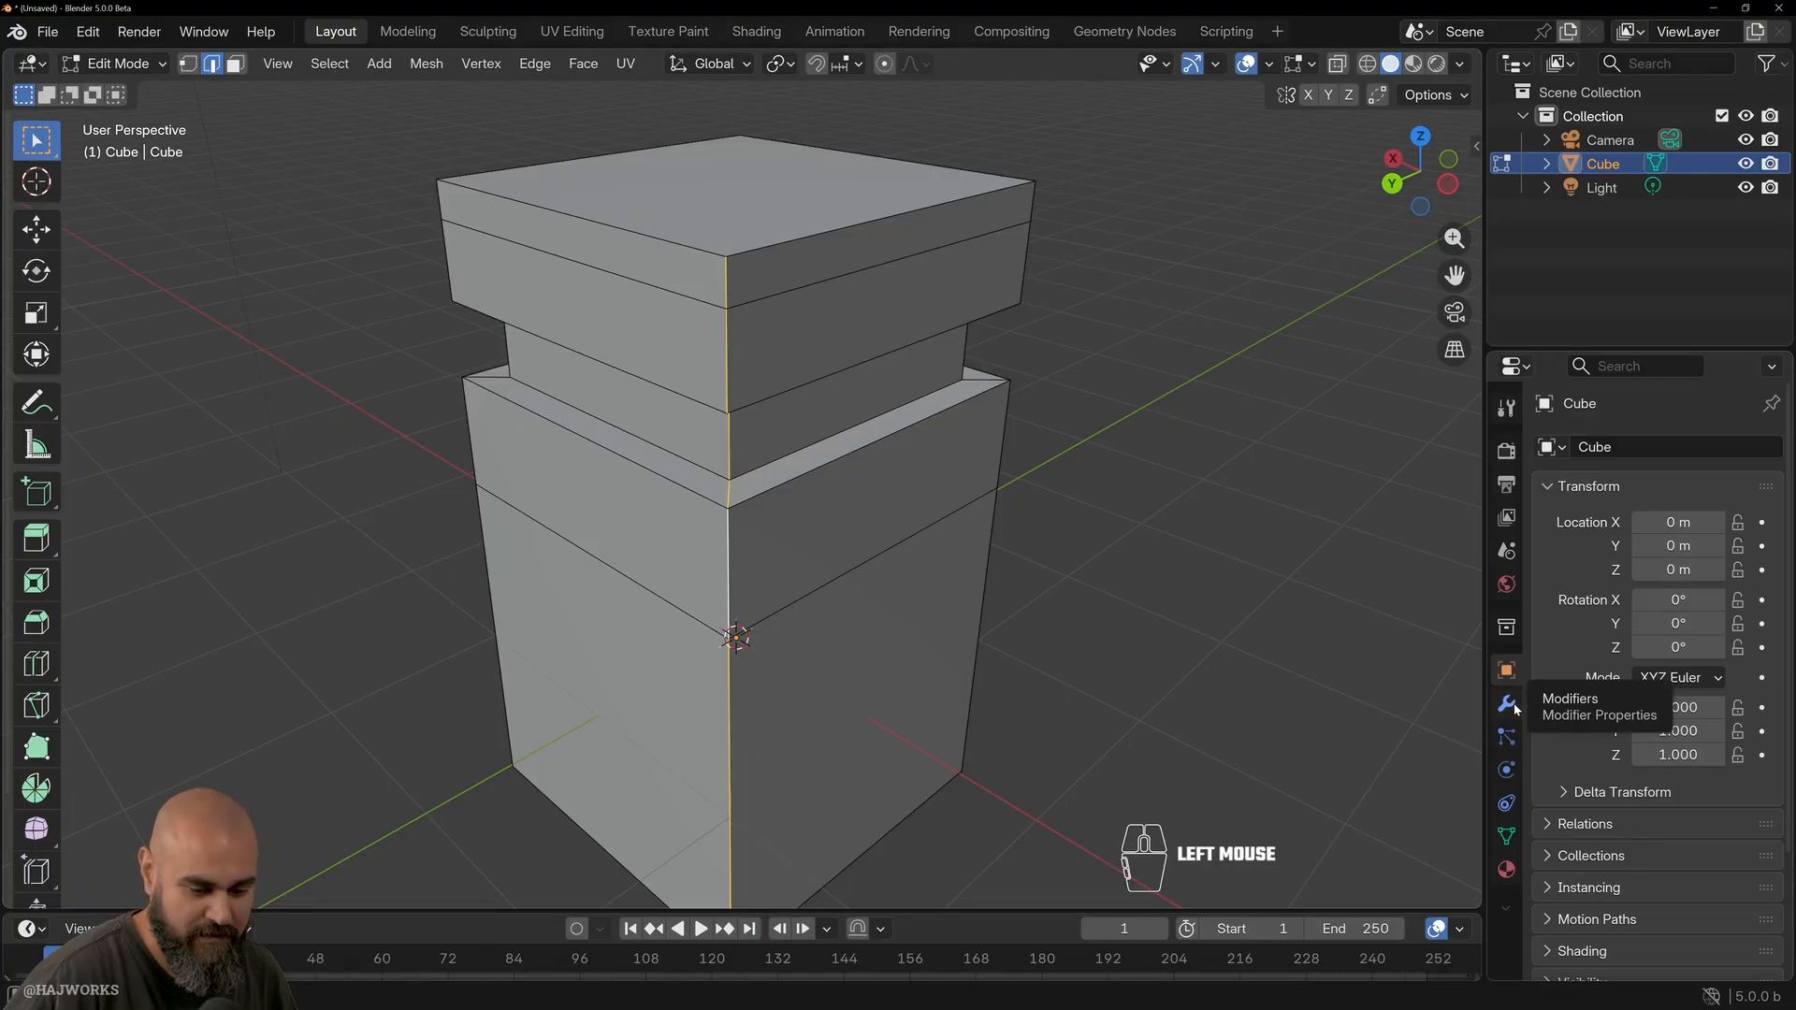
Find and add a Bevel modifier to the cube.
key("F7")
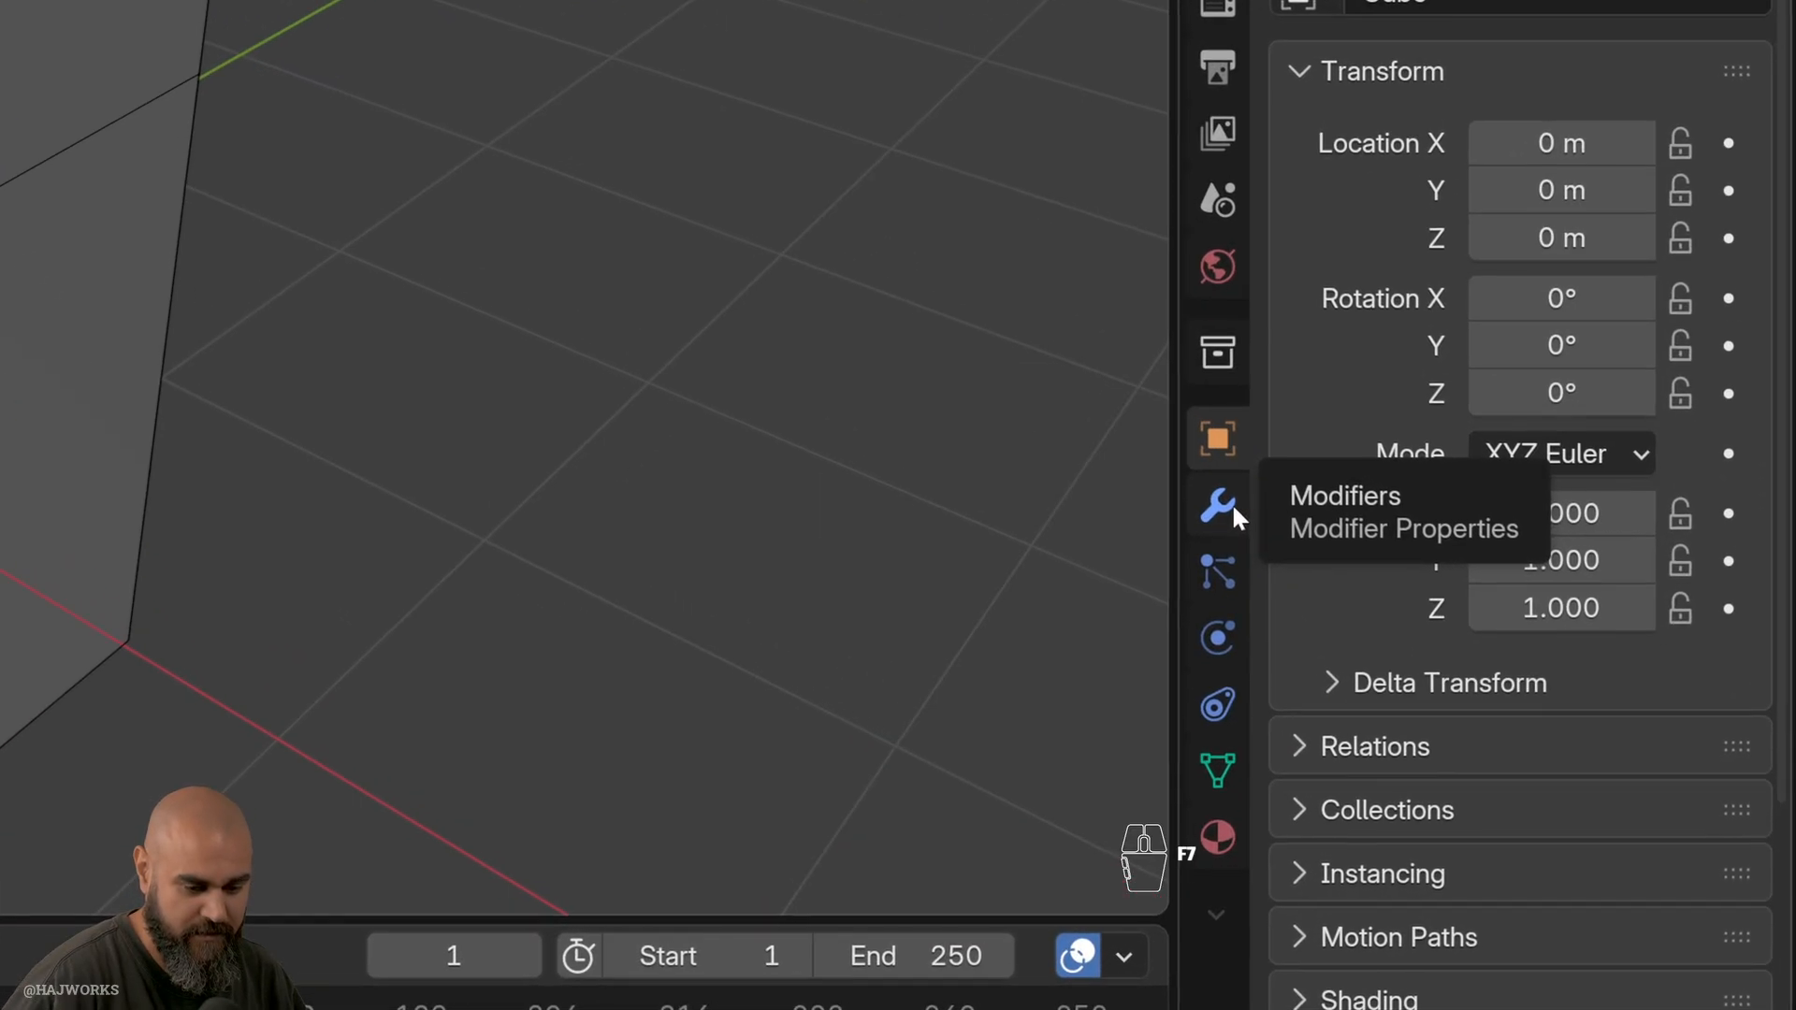
left_click(1231, 503)
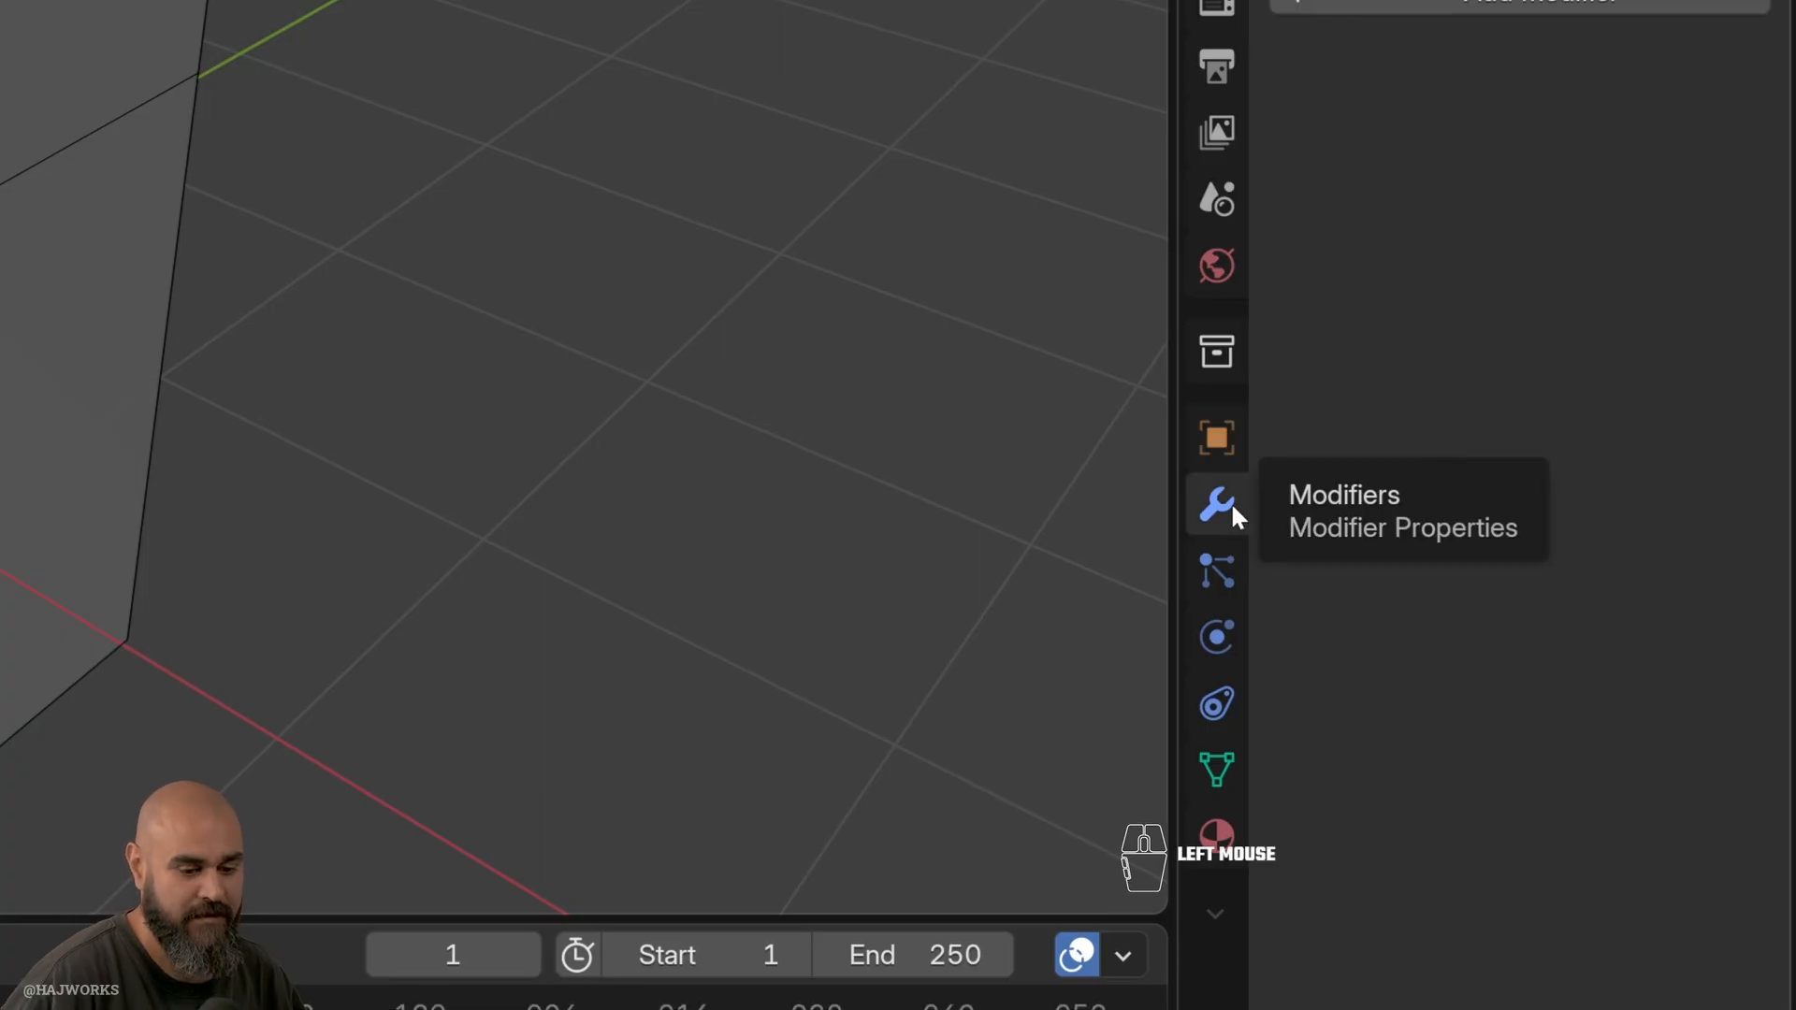
key("F7")
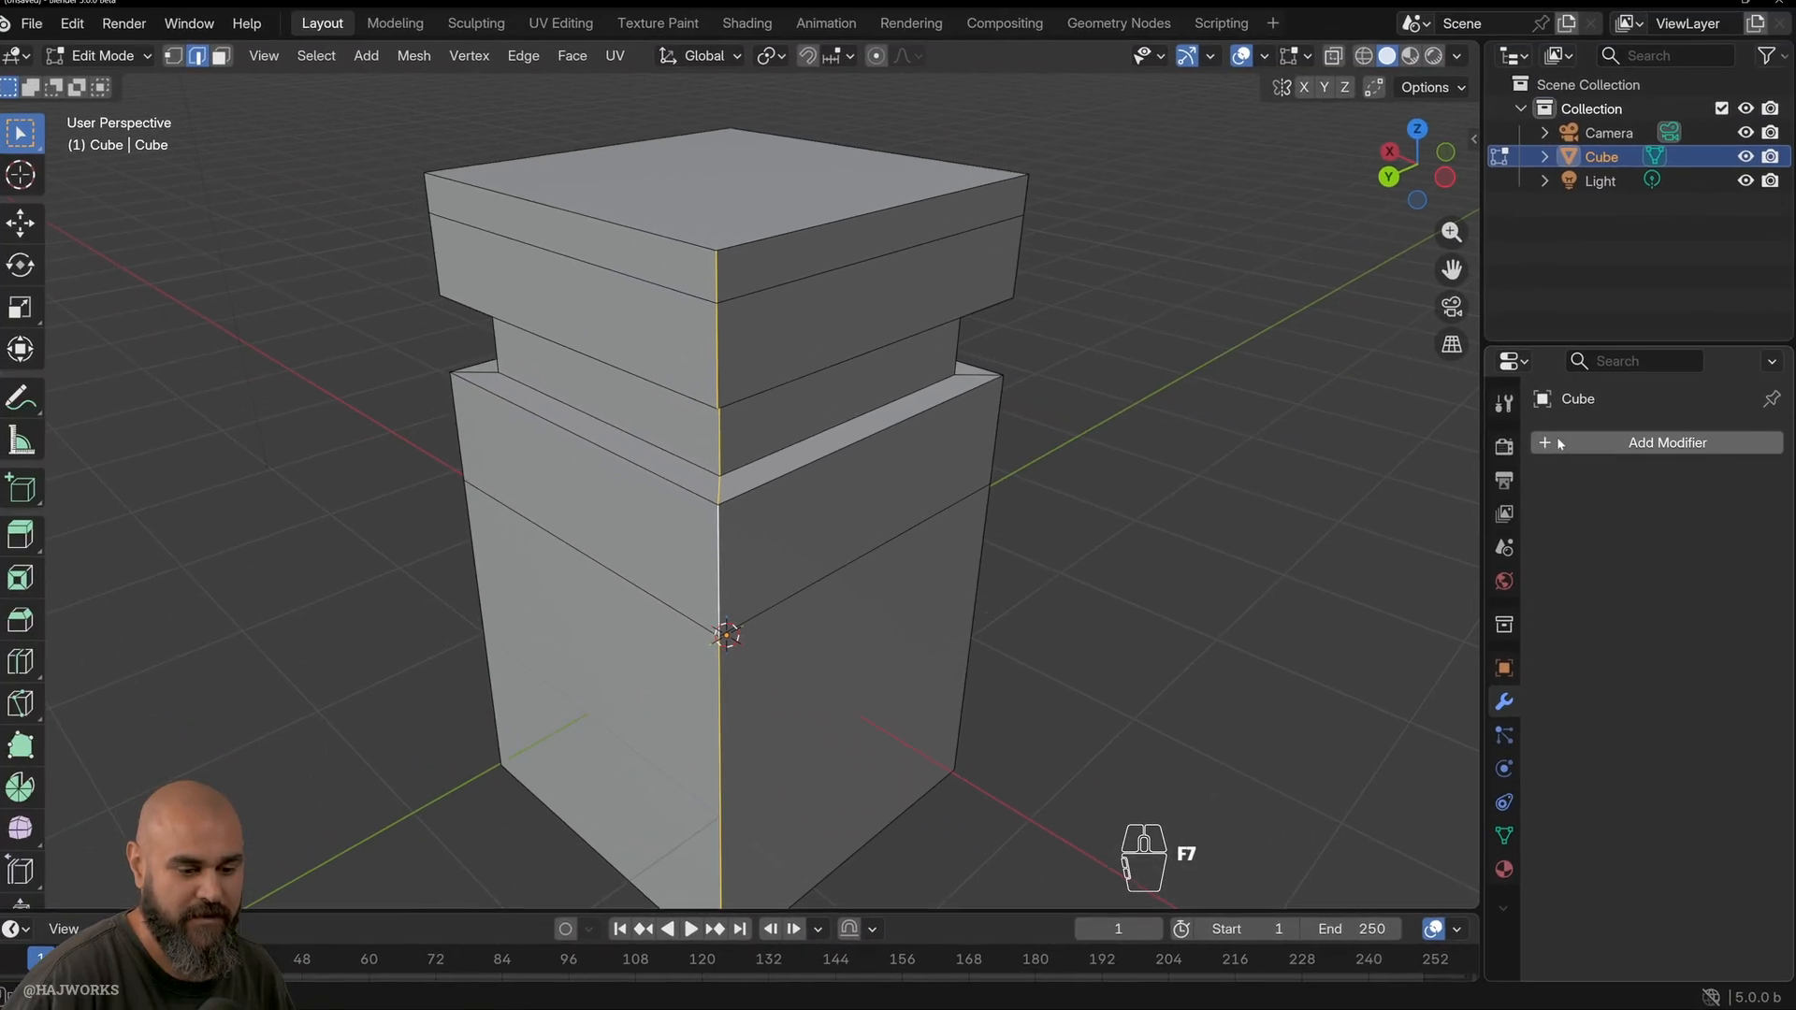
left_click(1560, 444)
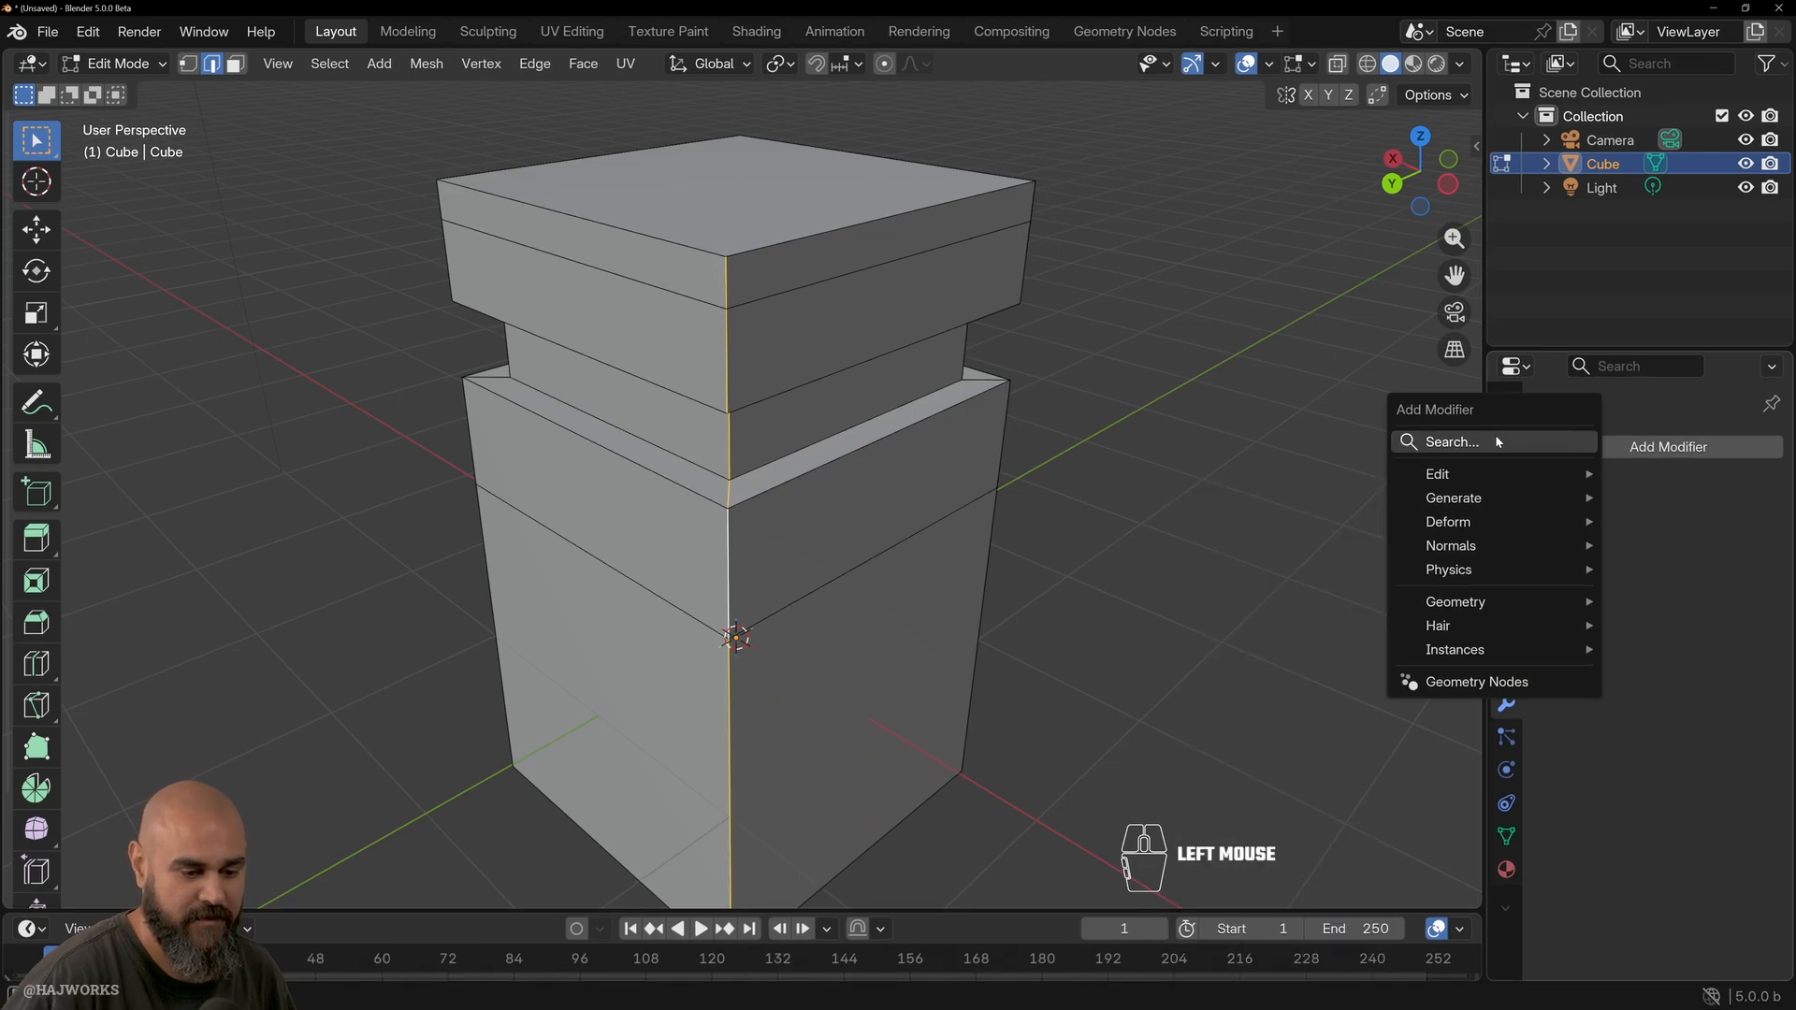
left_click(1495, 434)
type("be")
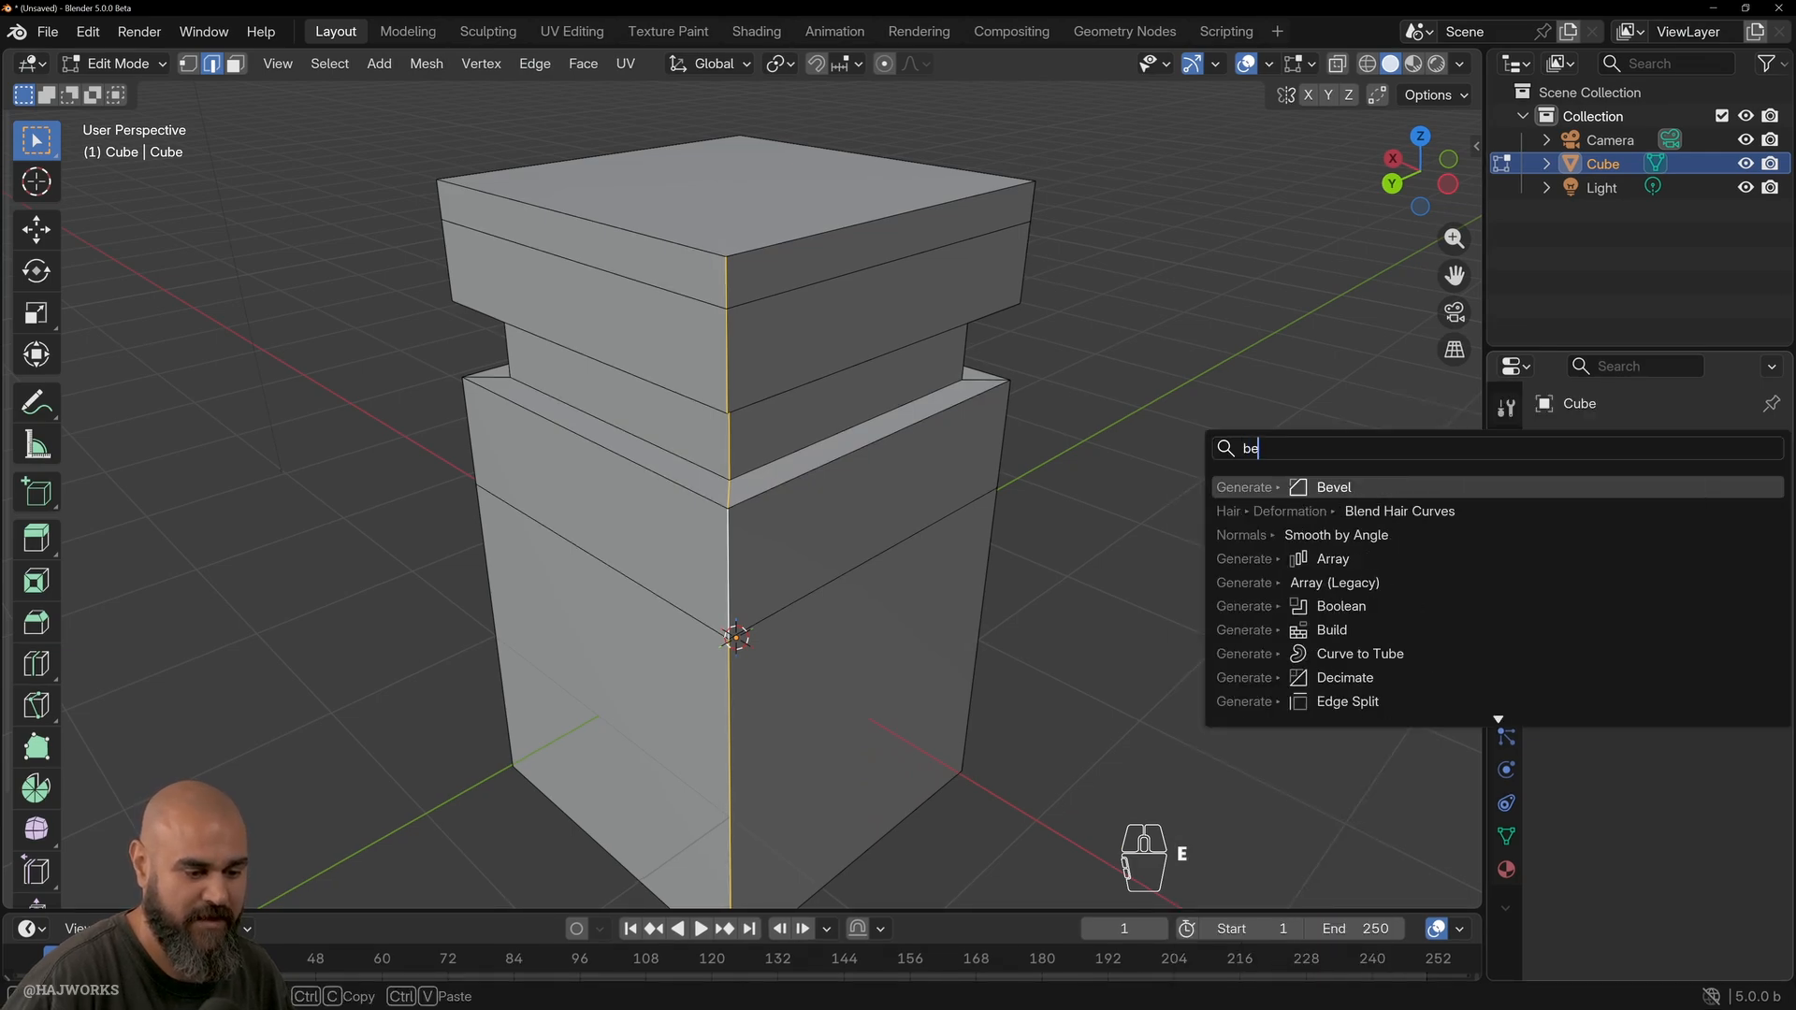
left_click(1455, 487)
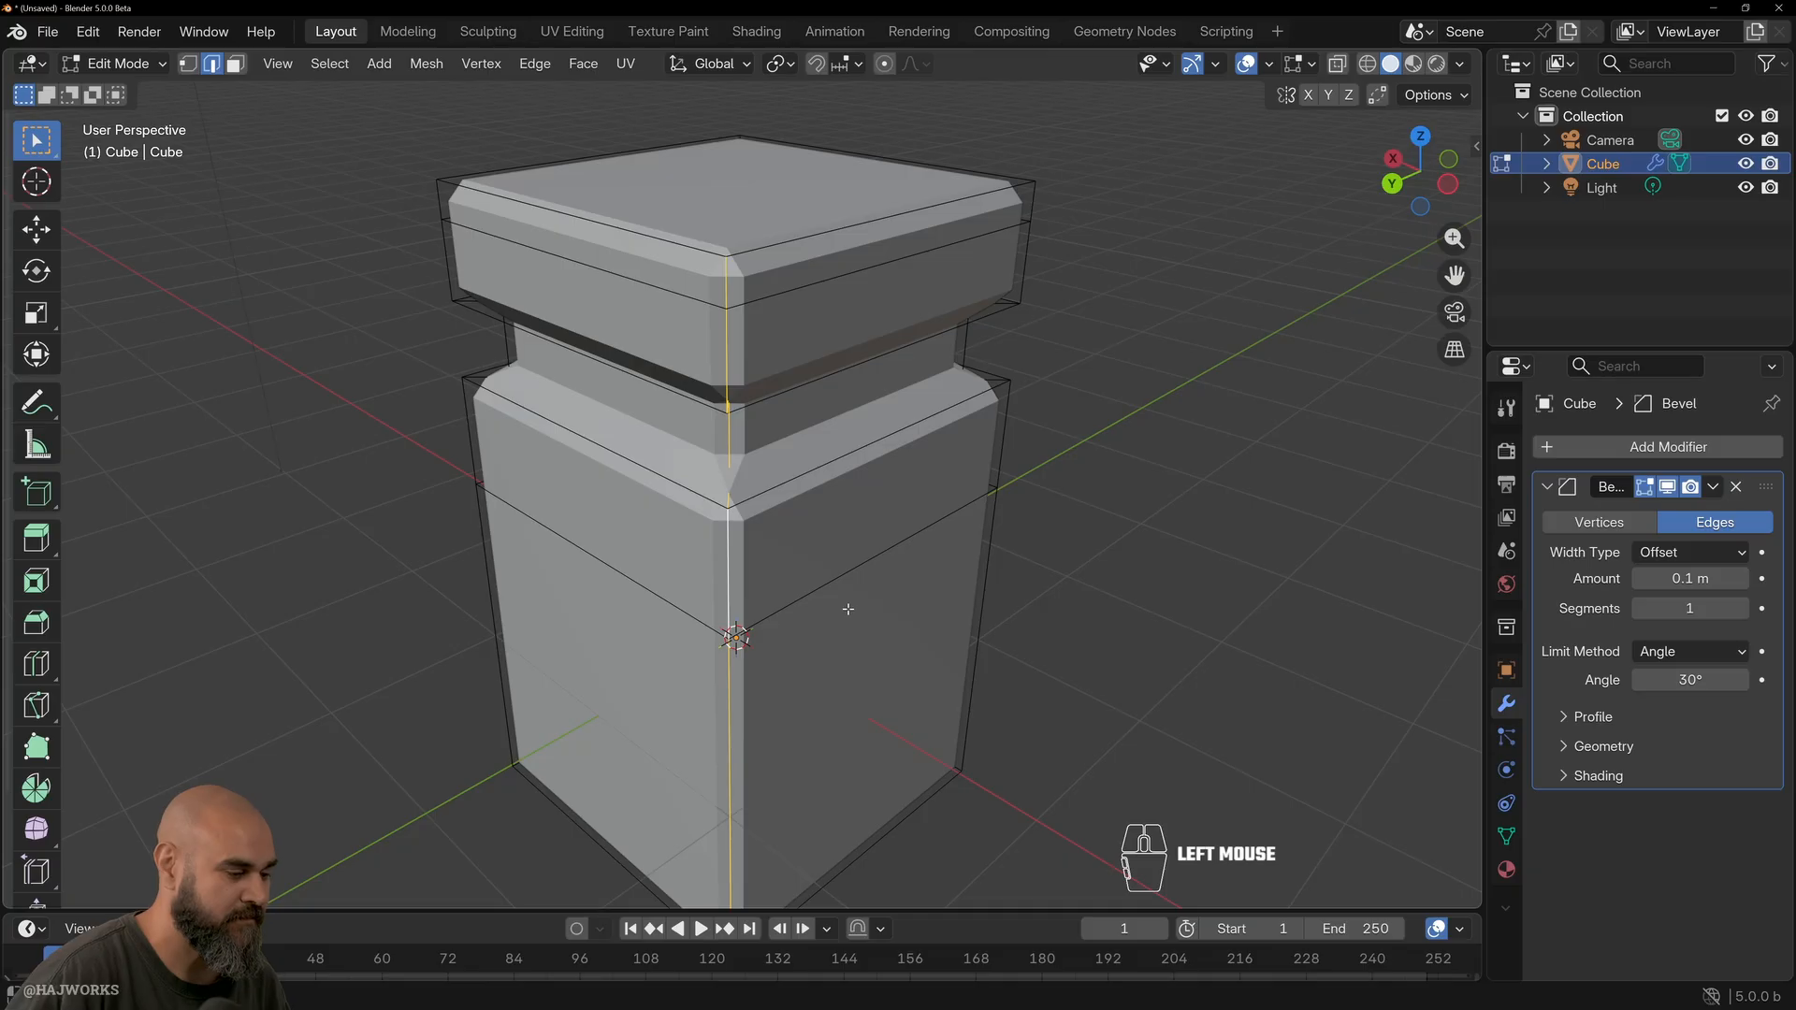
Clear the edge selection and set the Bevel modifier's amount to 0.03 m with 2 segments.
scroll(847, 609, "down", 3)
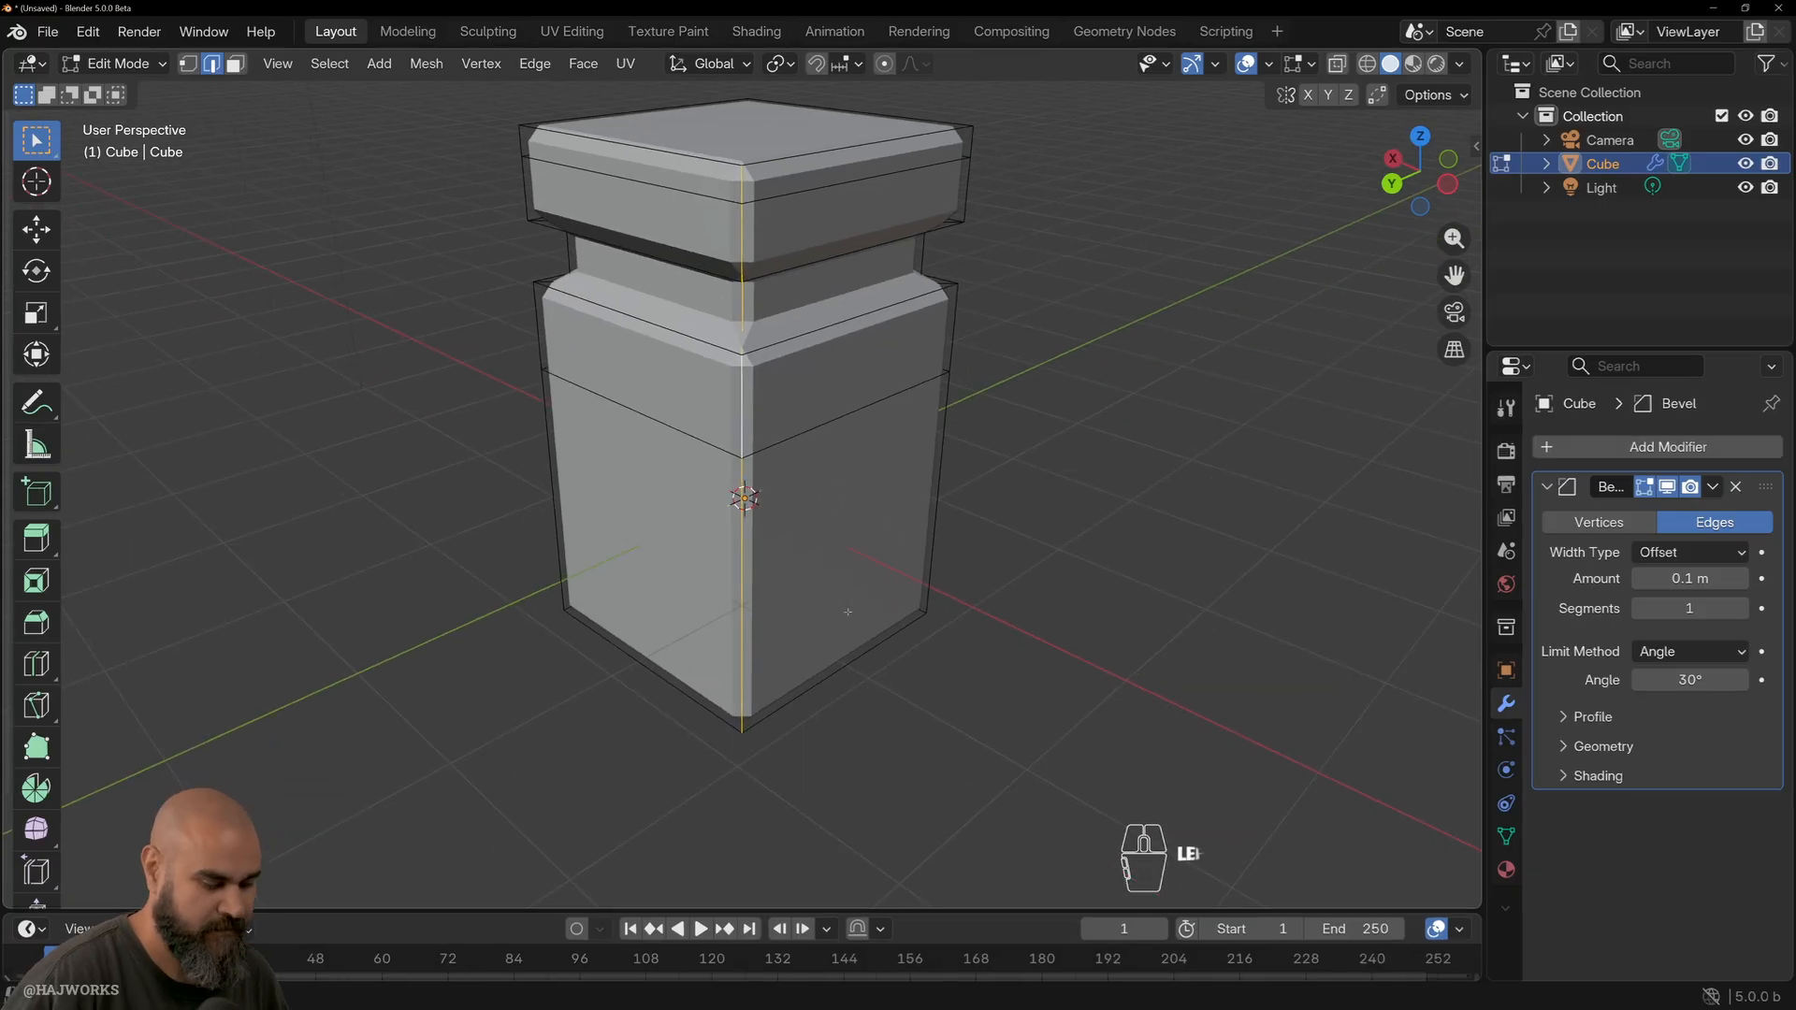
left_click(1020, 665)
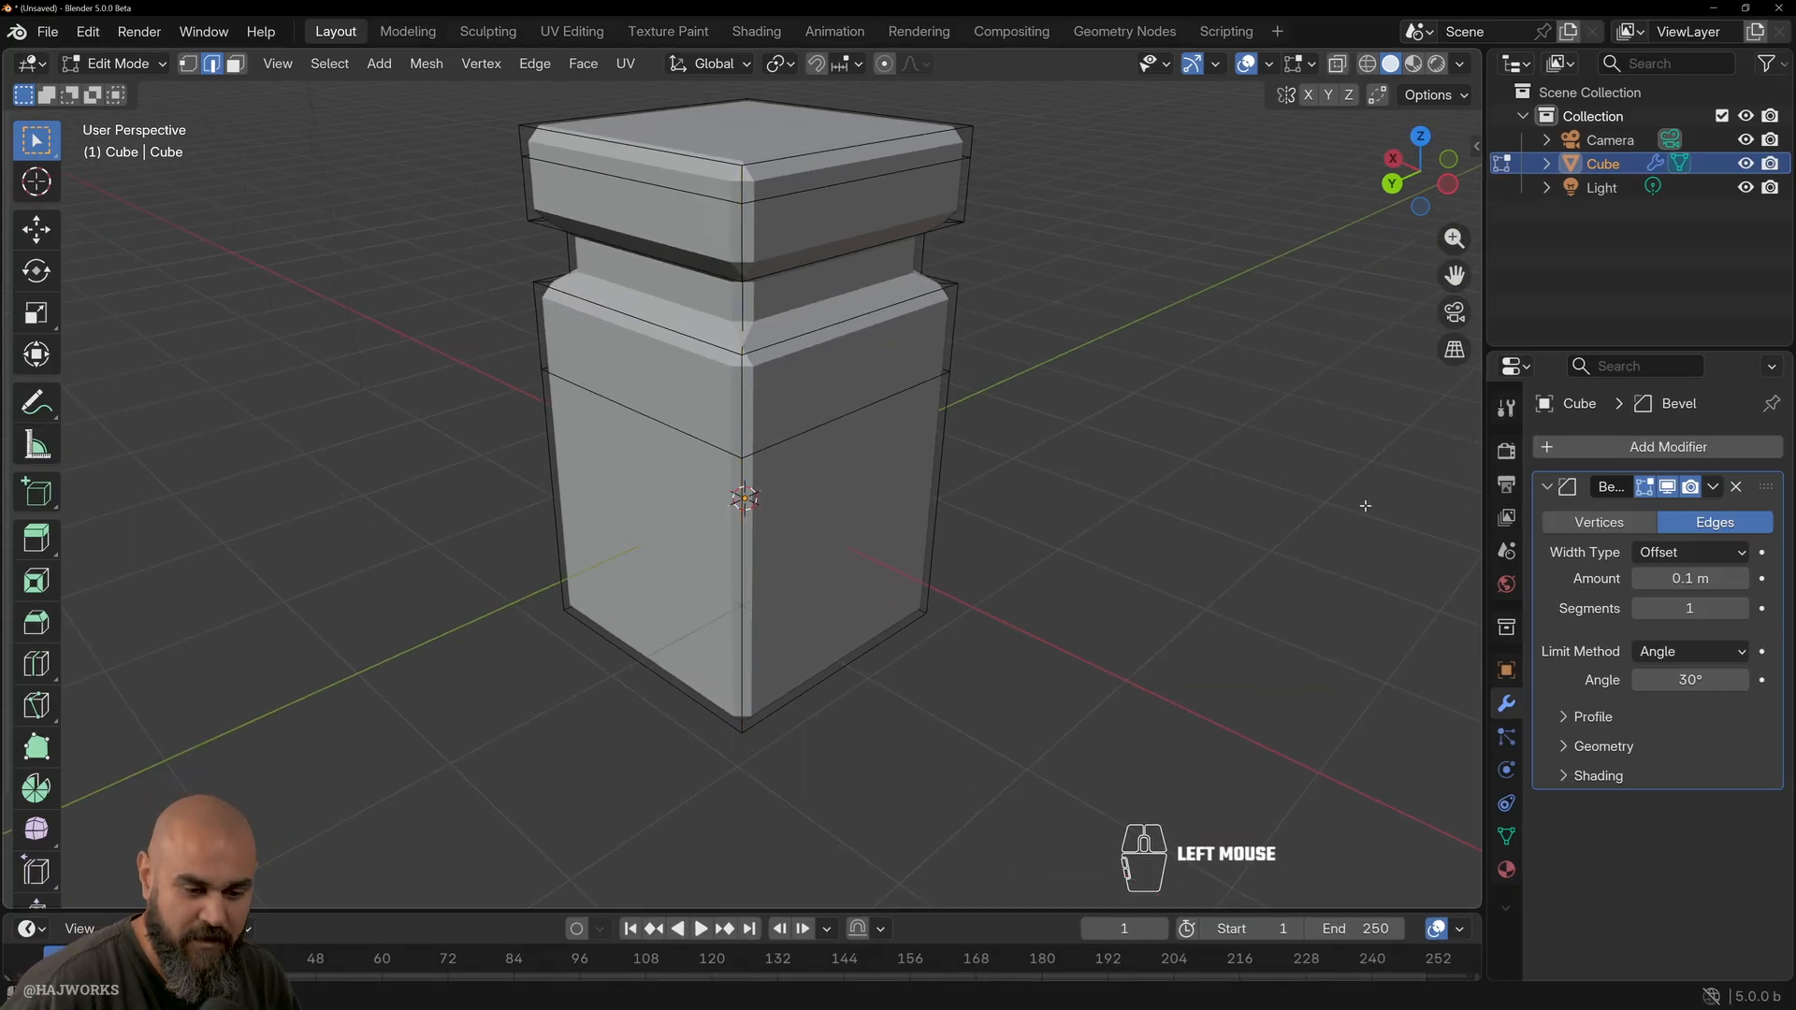
key("F7")
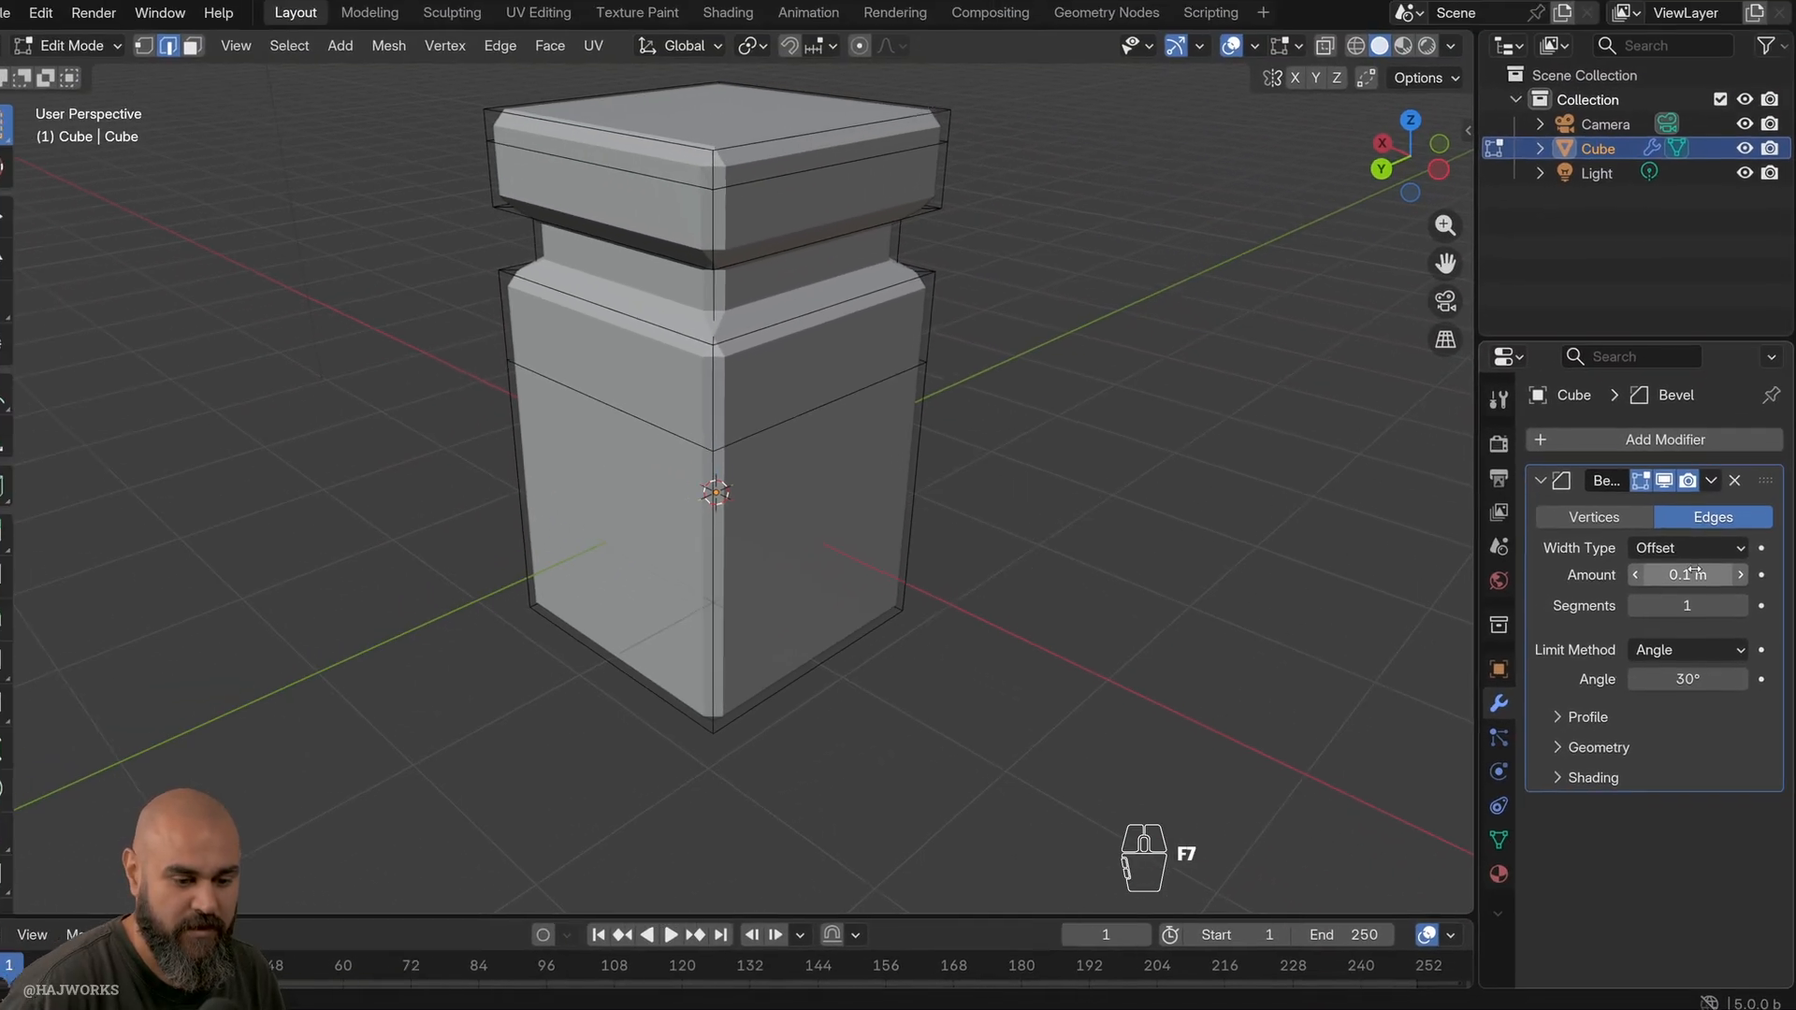
mouse_move(1693, 579)
left_mouse_down()
mouse_move(1652, 578)
mouse_move(1729, 578)
mouse_move(1671, 579)
left_mouse_up()
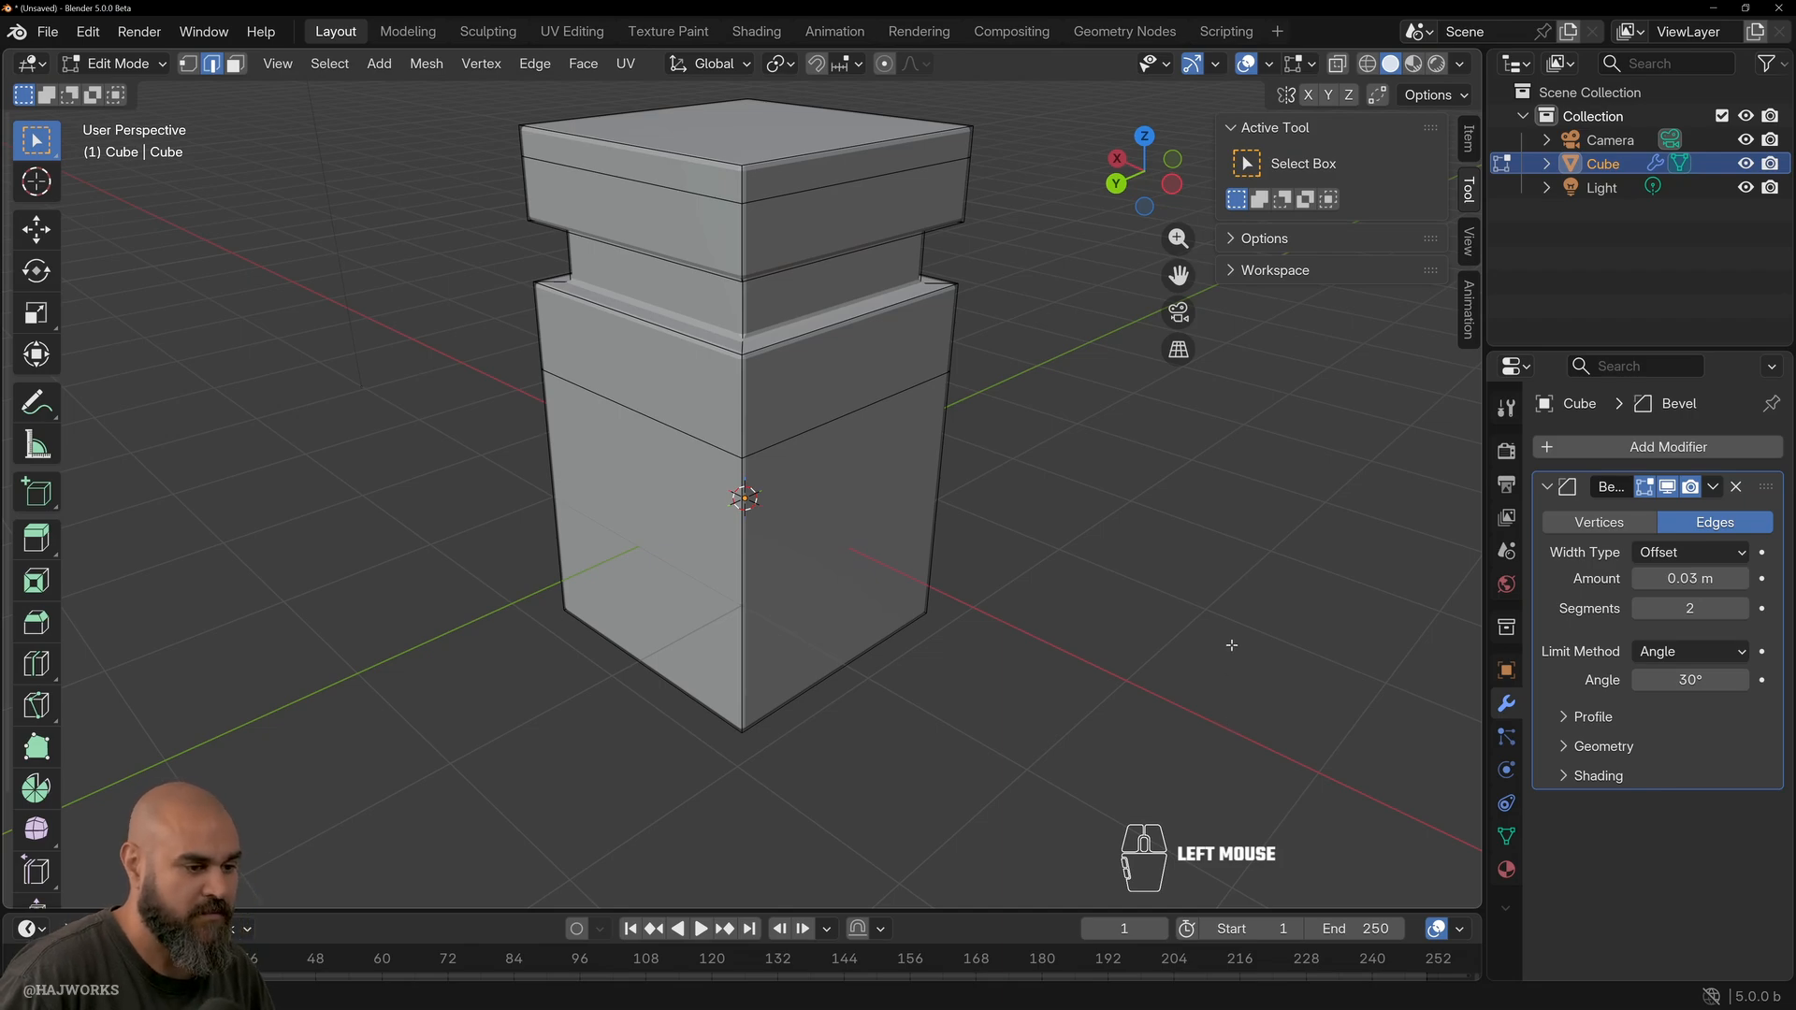
In Object Mode, copy and paste the beveled cube and move the copy about -2.75 m along X.
key("Tab")
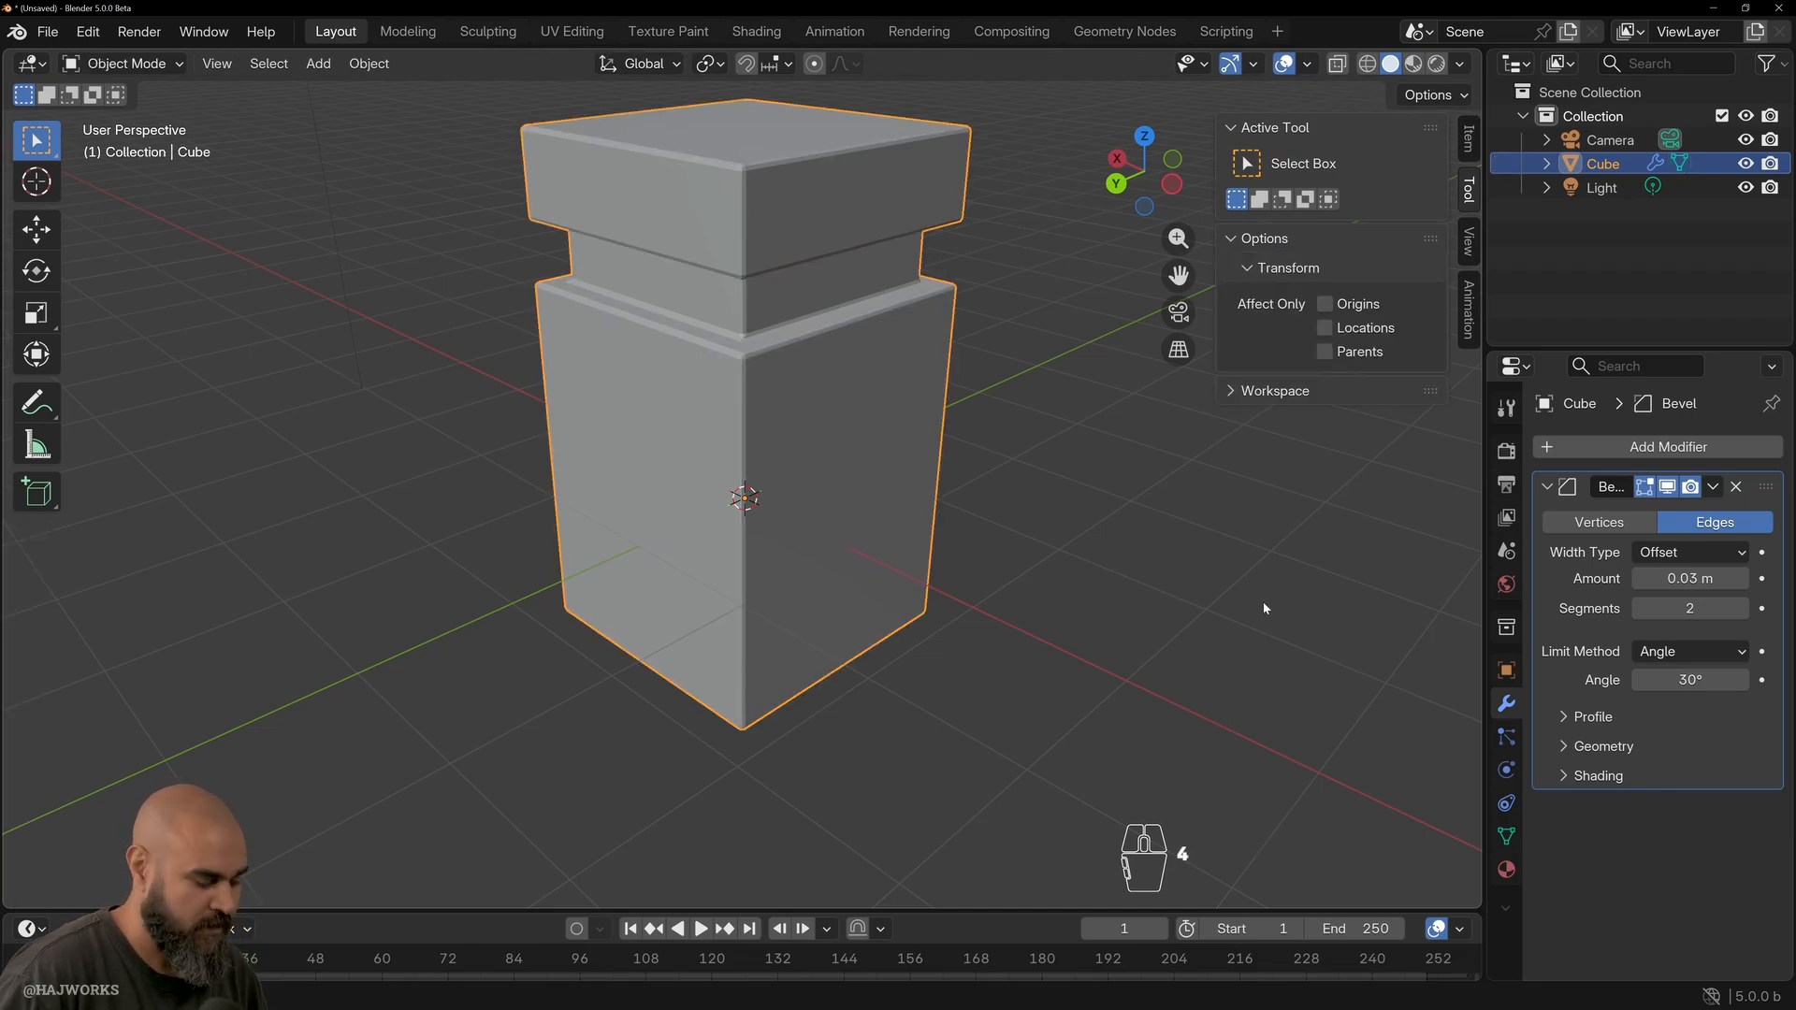
key("ctrl+c")
key("ctrl+v")
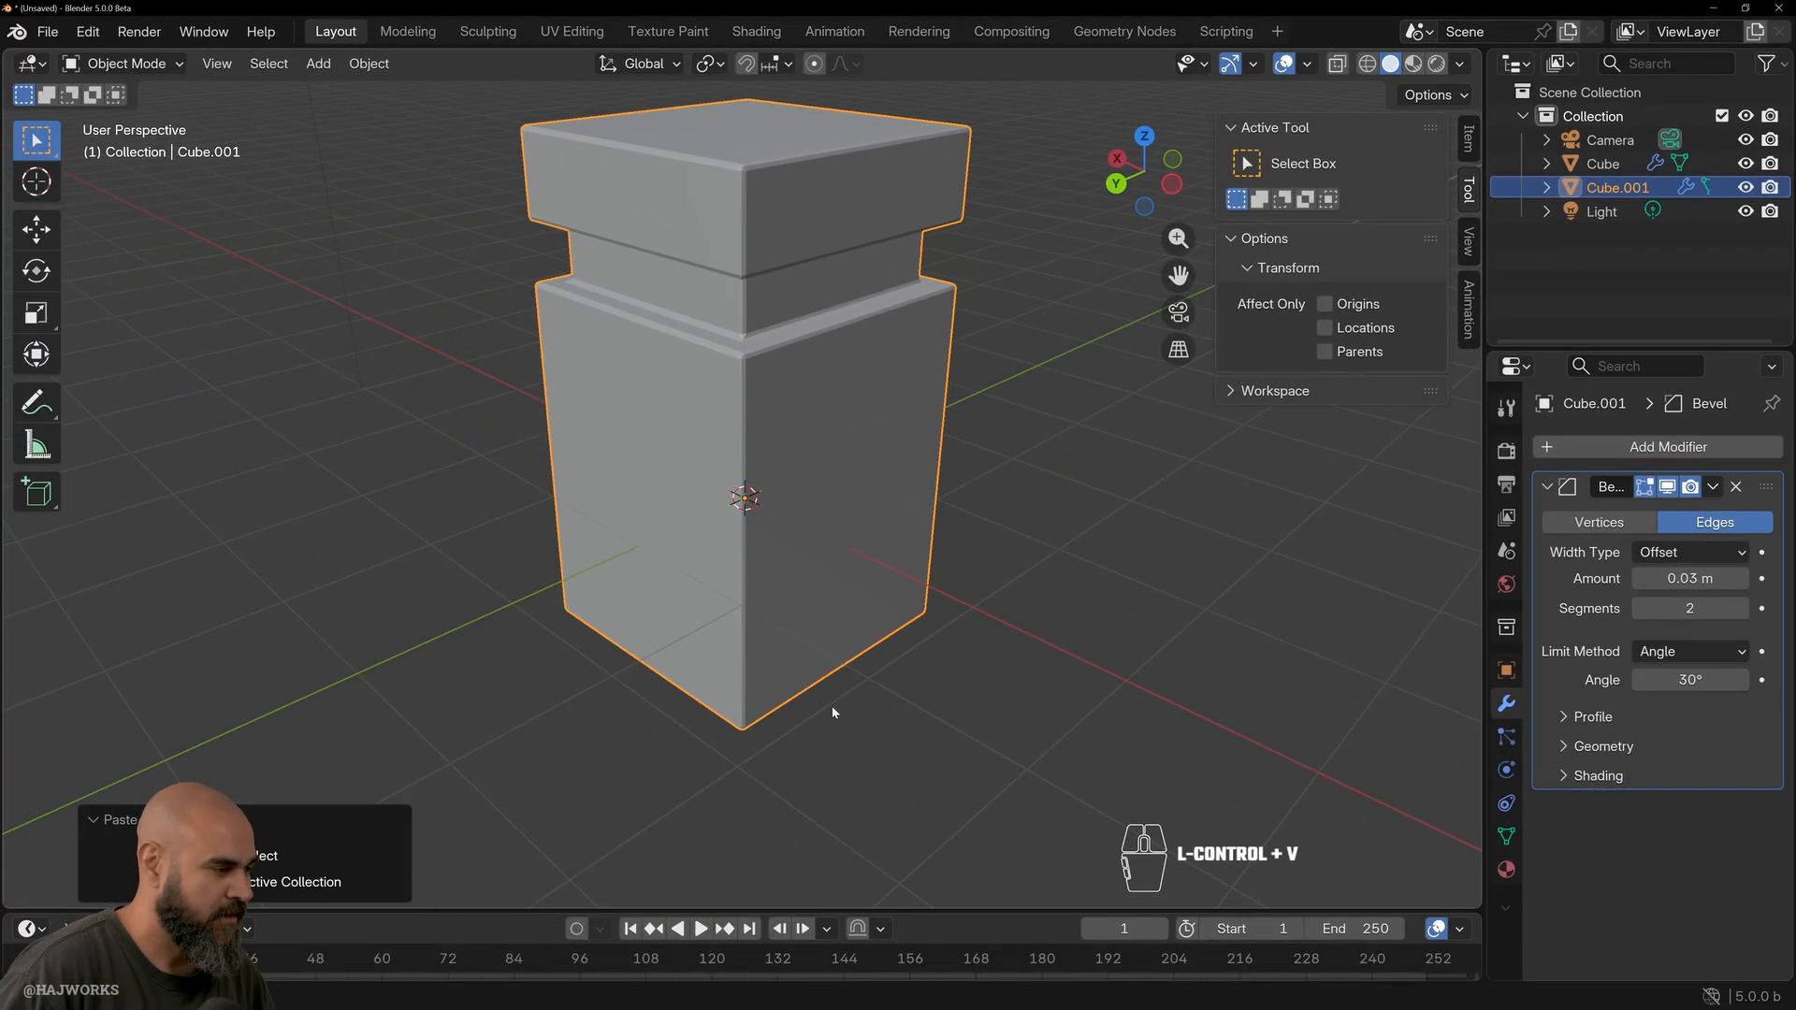
key("w")
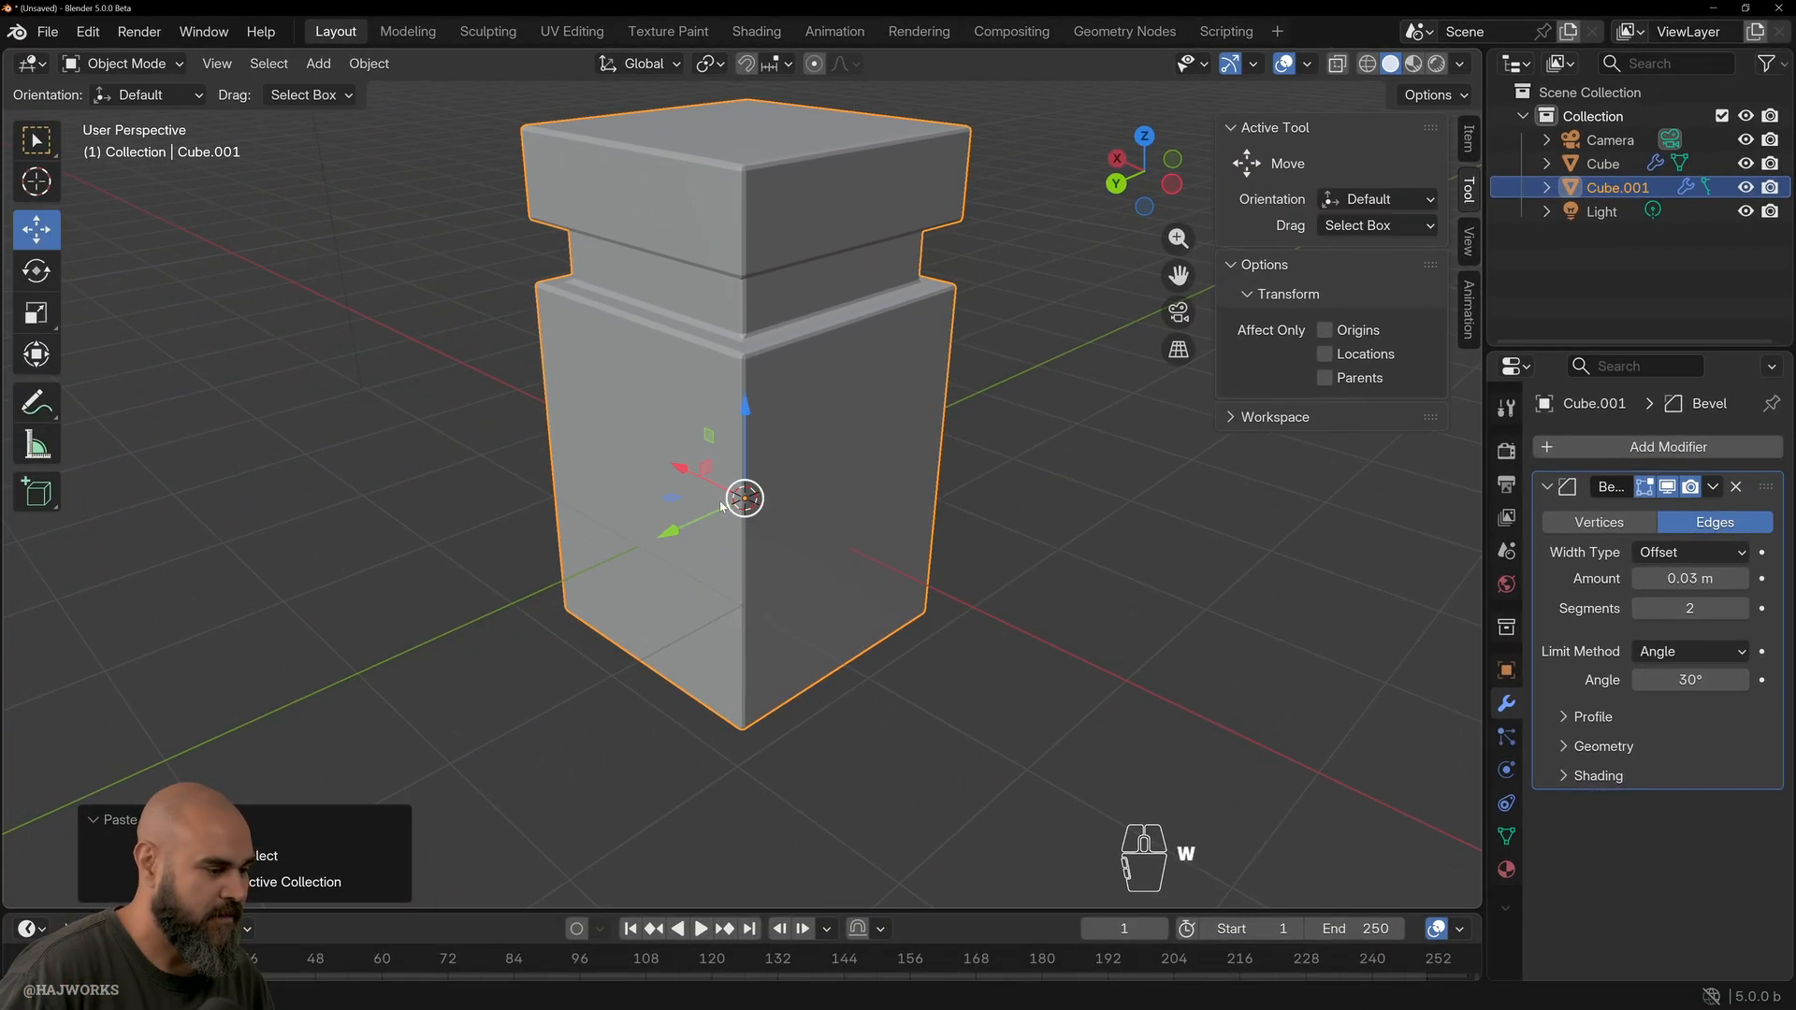
left_click_drag(686, 472, 1034, 616)
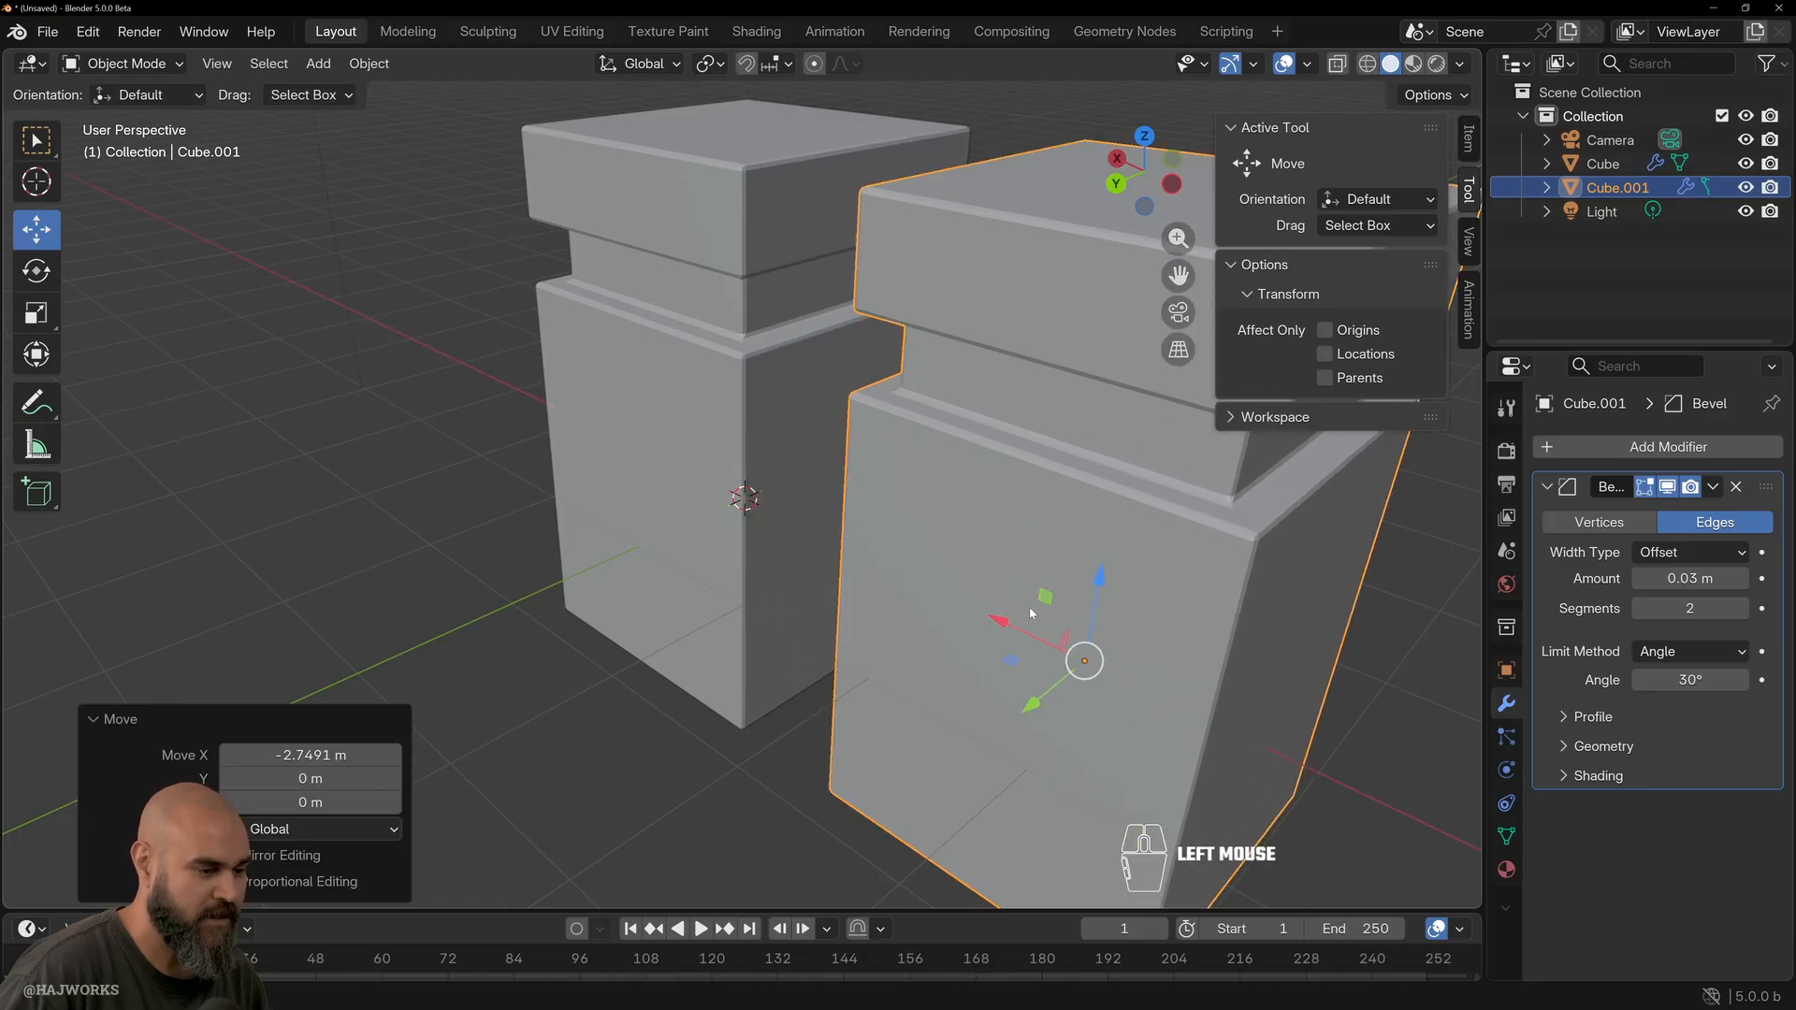
Select both blocks with the original as the active object and add an Array modifier to it.
left_click(673, 459, "shift")
key("f")
left_click_drag(601, 765, 720, 786, "alt")
key("ctrl+z")
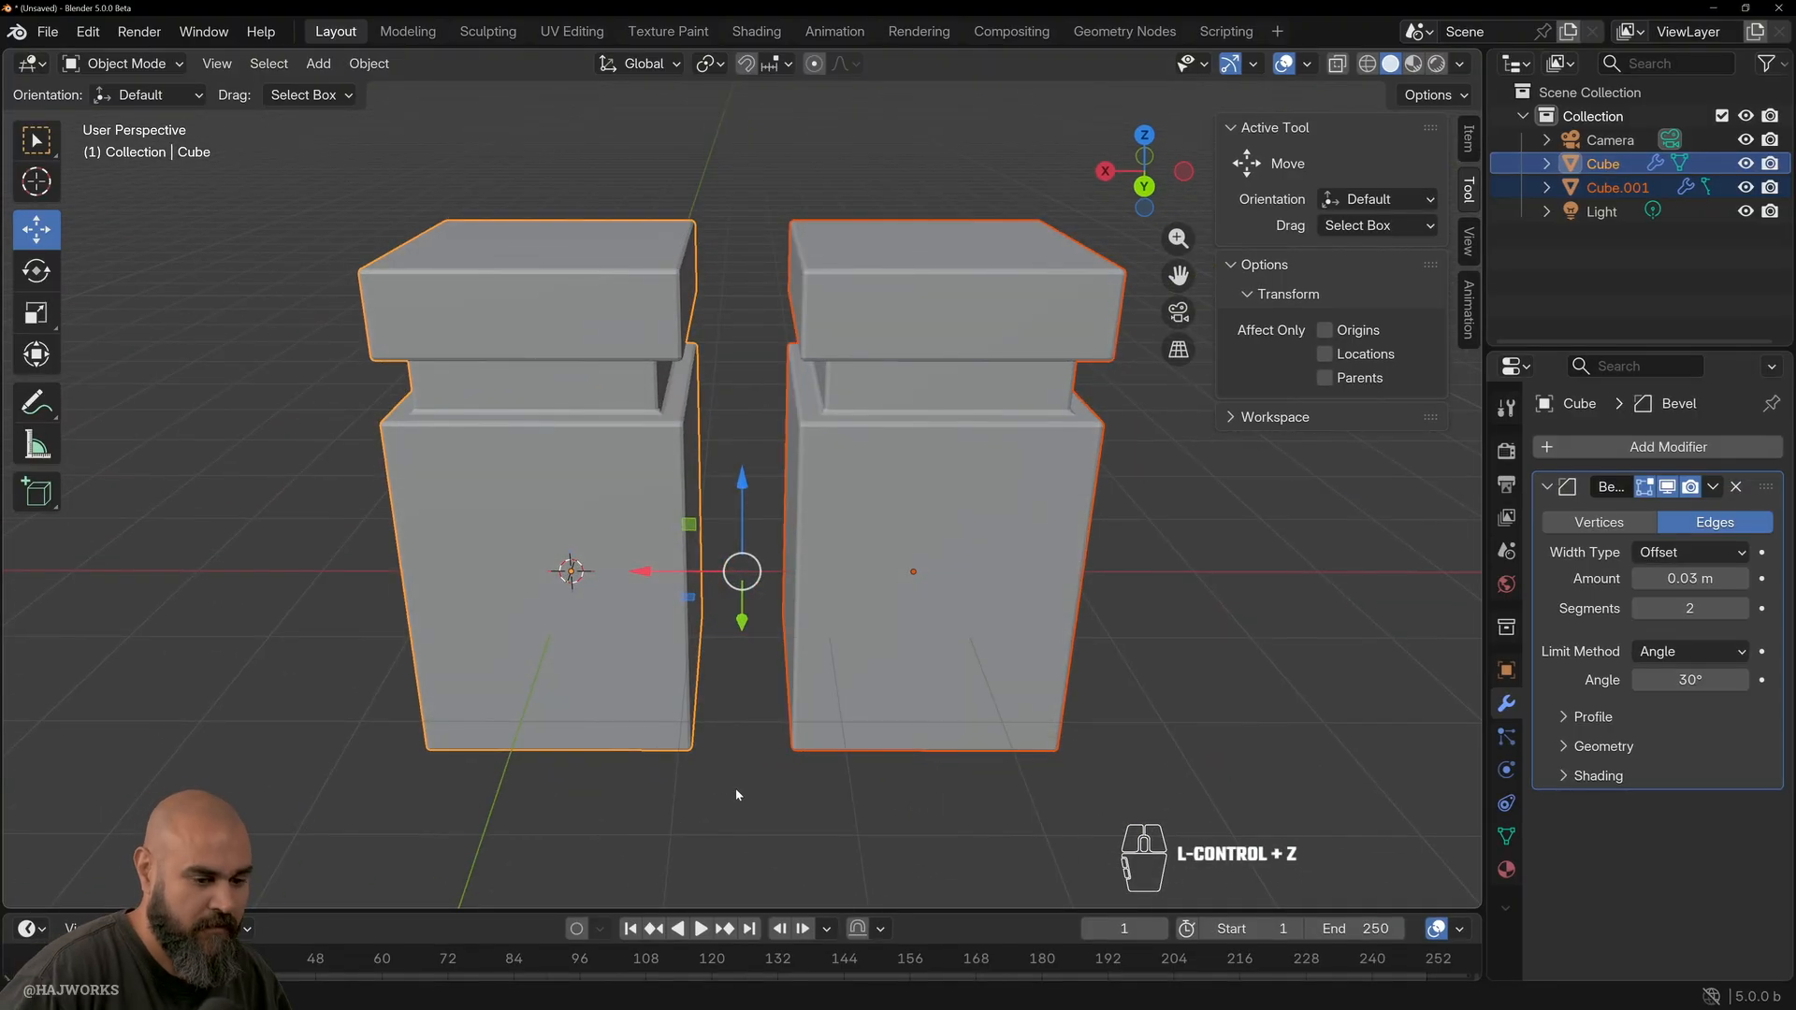
left_click(1581, 448)
mouse_move(1601, 453)
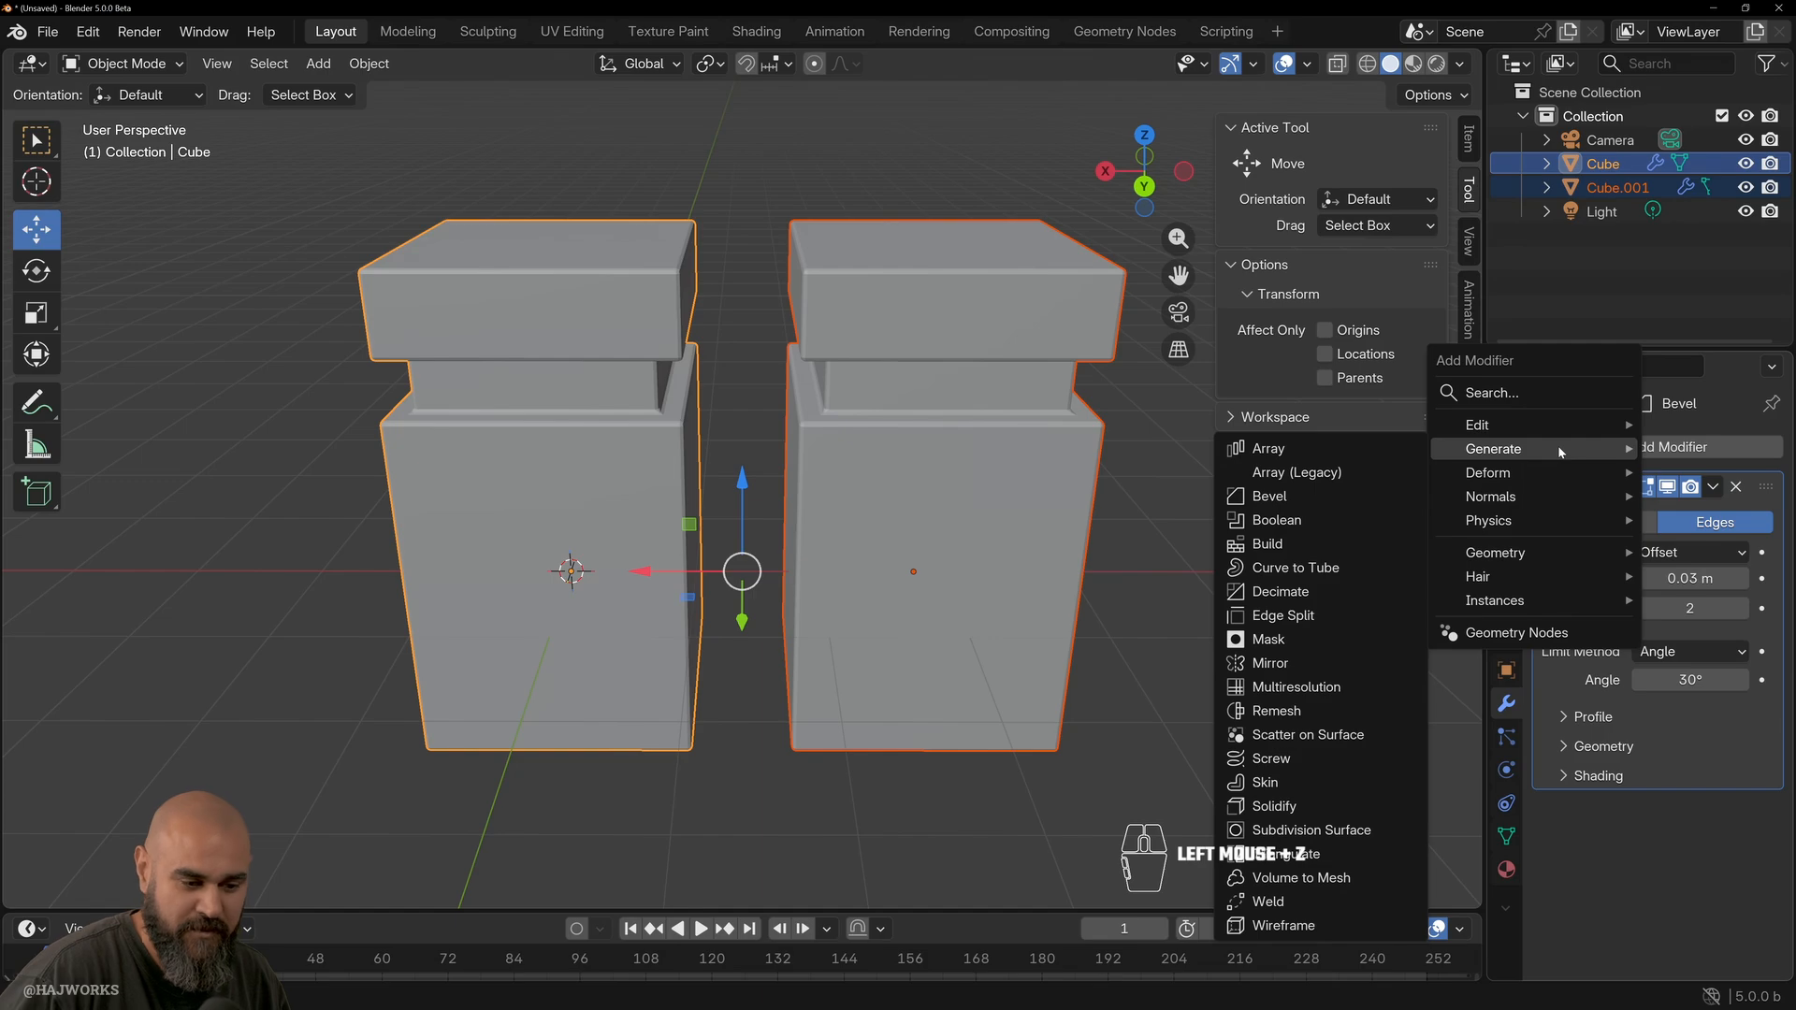
left_click(1400, 451)
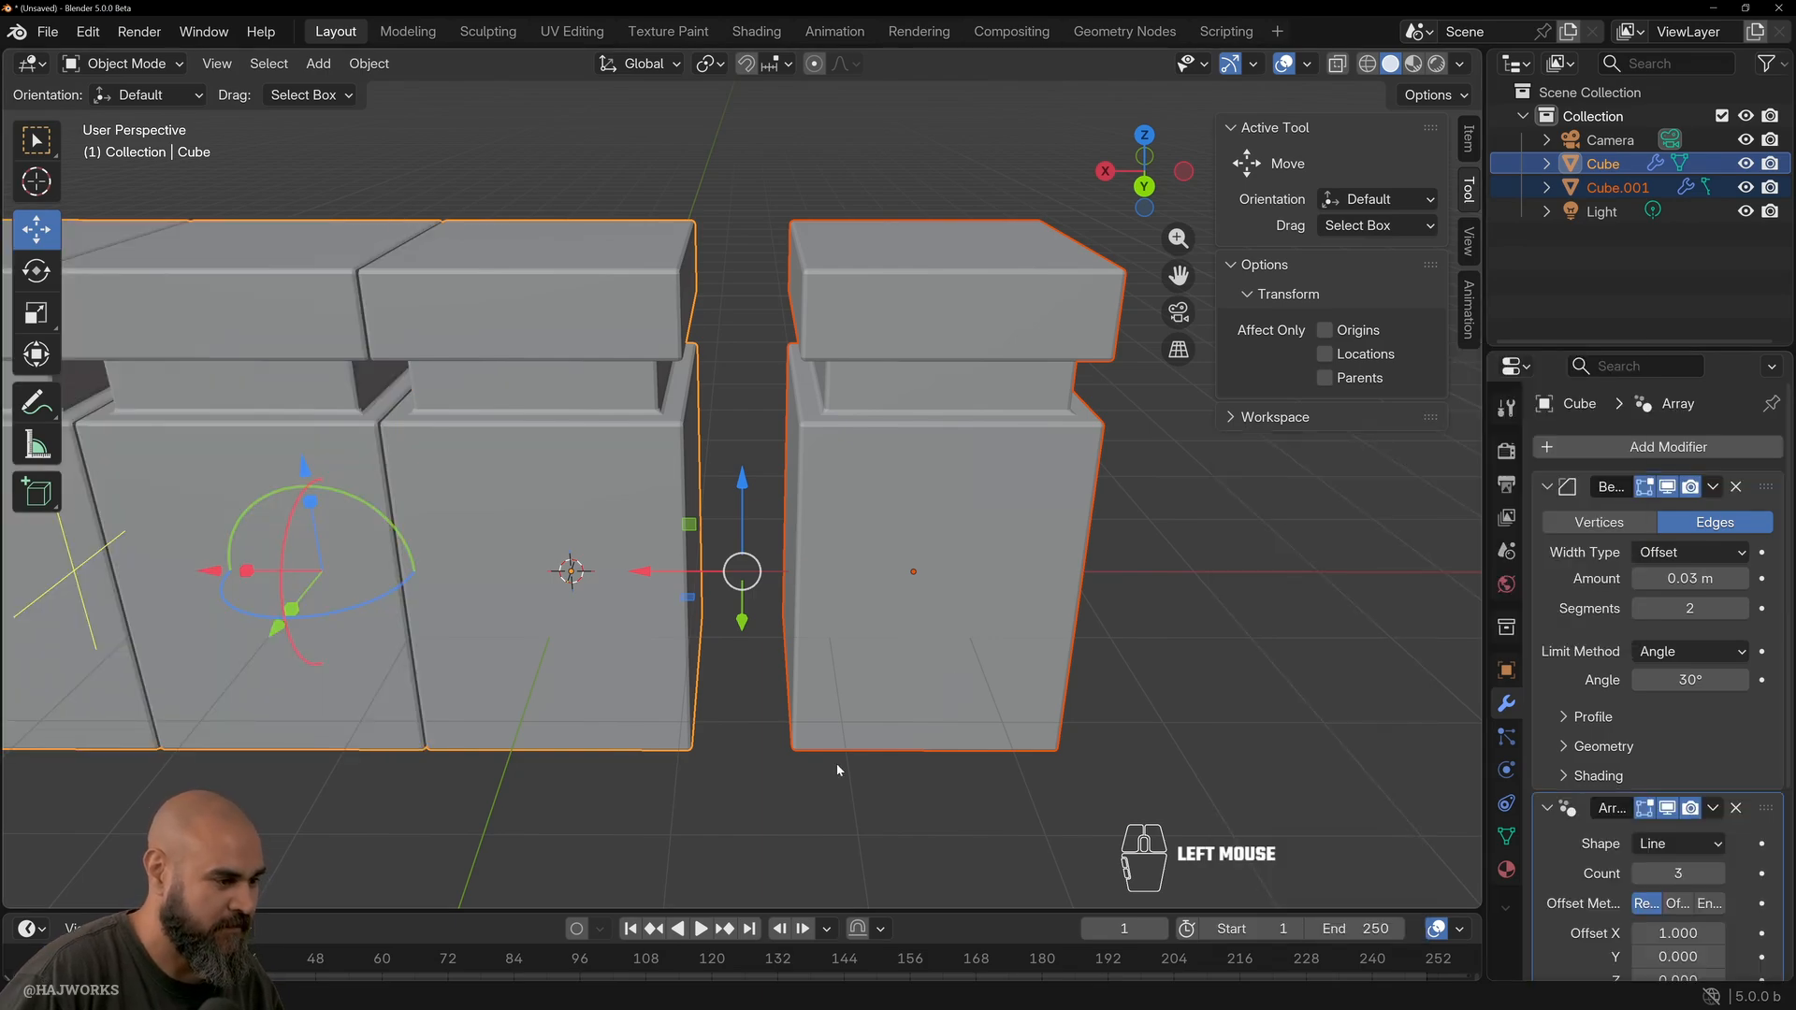
key("f")
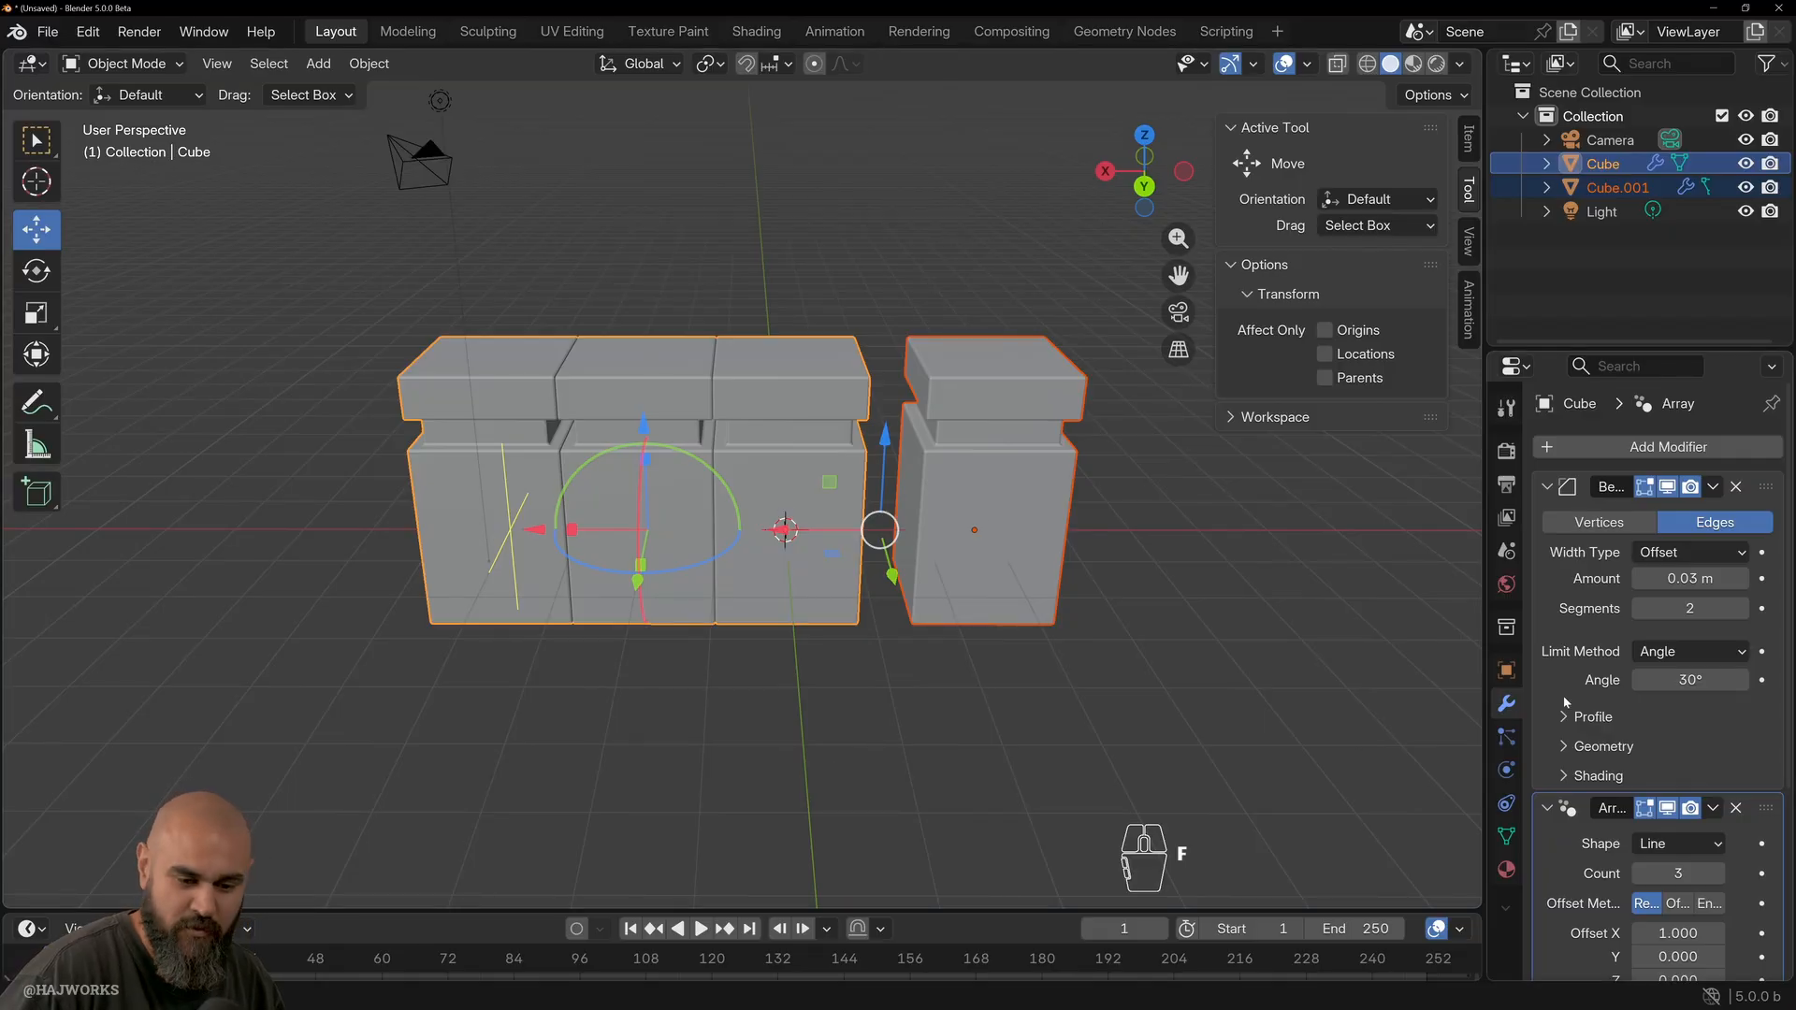
Set the array's count to 30 and its relative X offset to 1.510, and deselect the objects.
scroll(1679, 636, "down", 5)
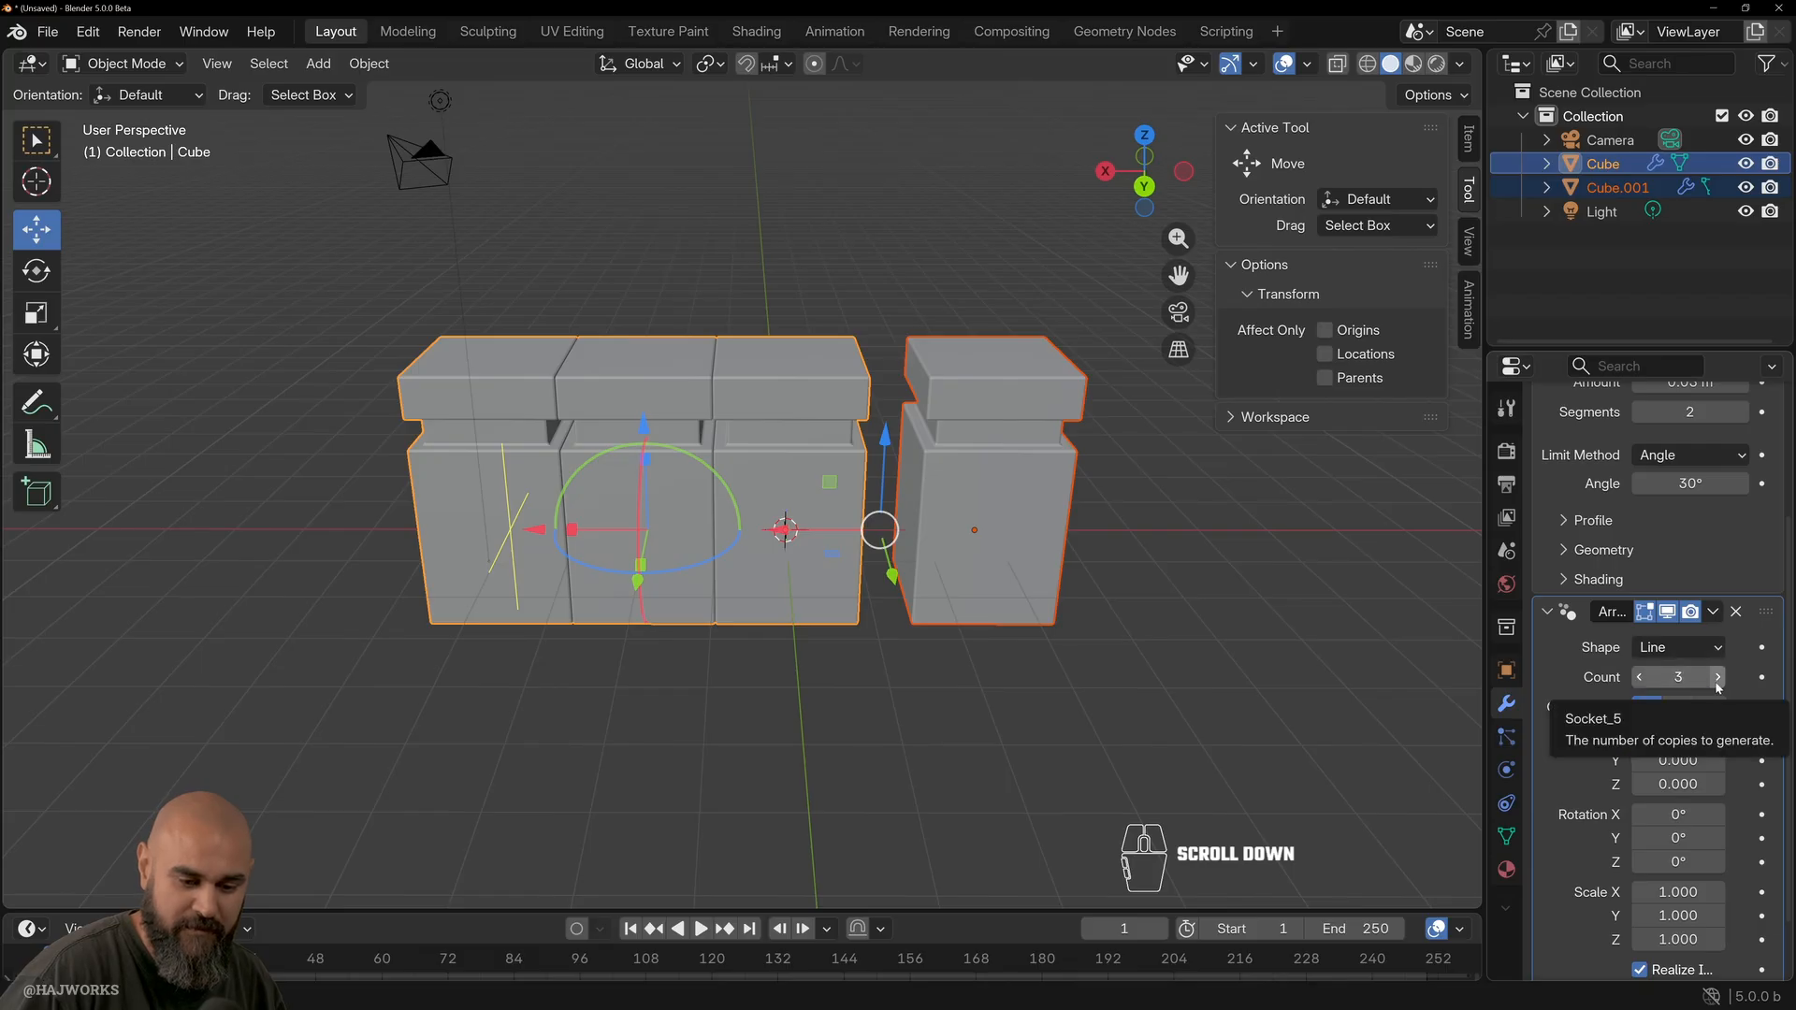
left_click_drag(1678, 676, 1712, 676)
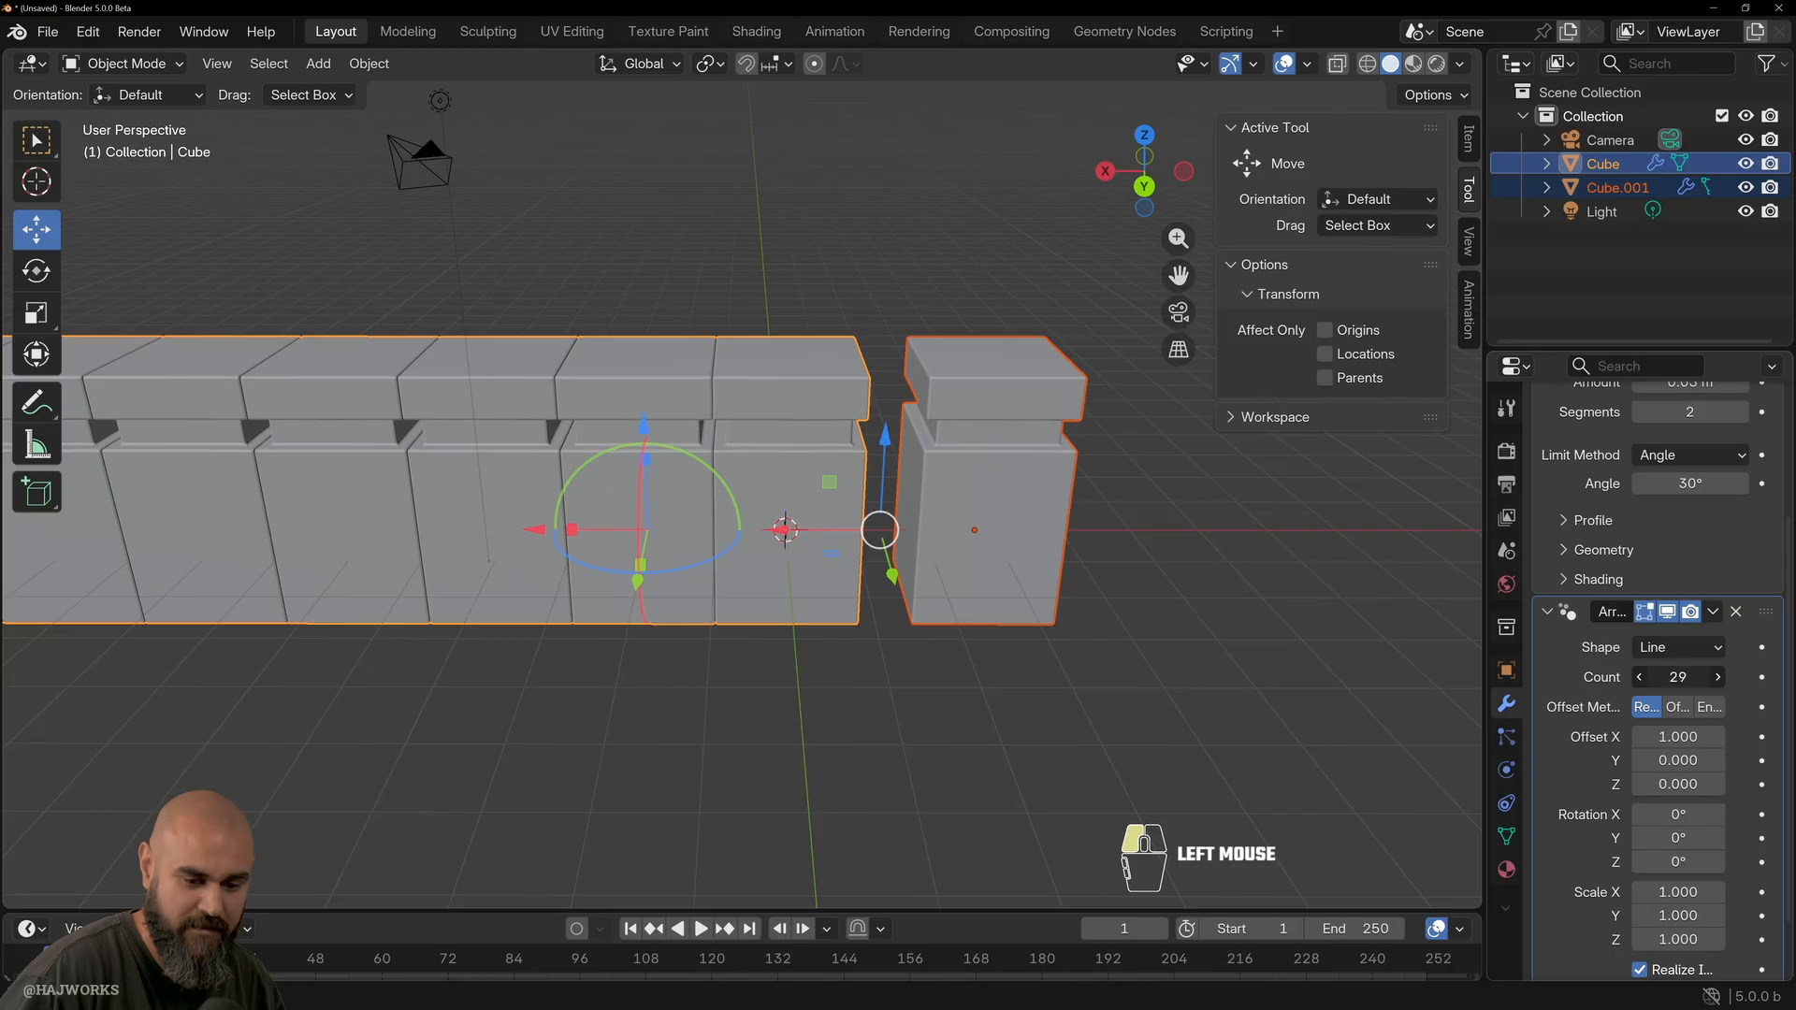
key("f")
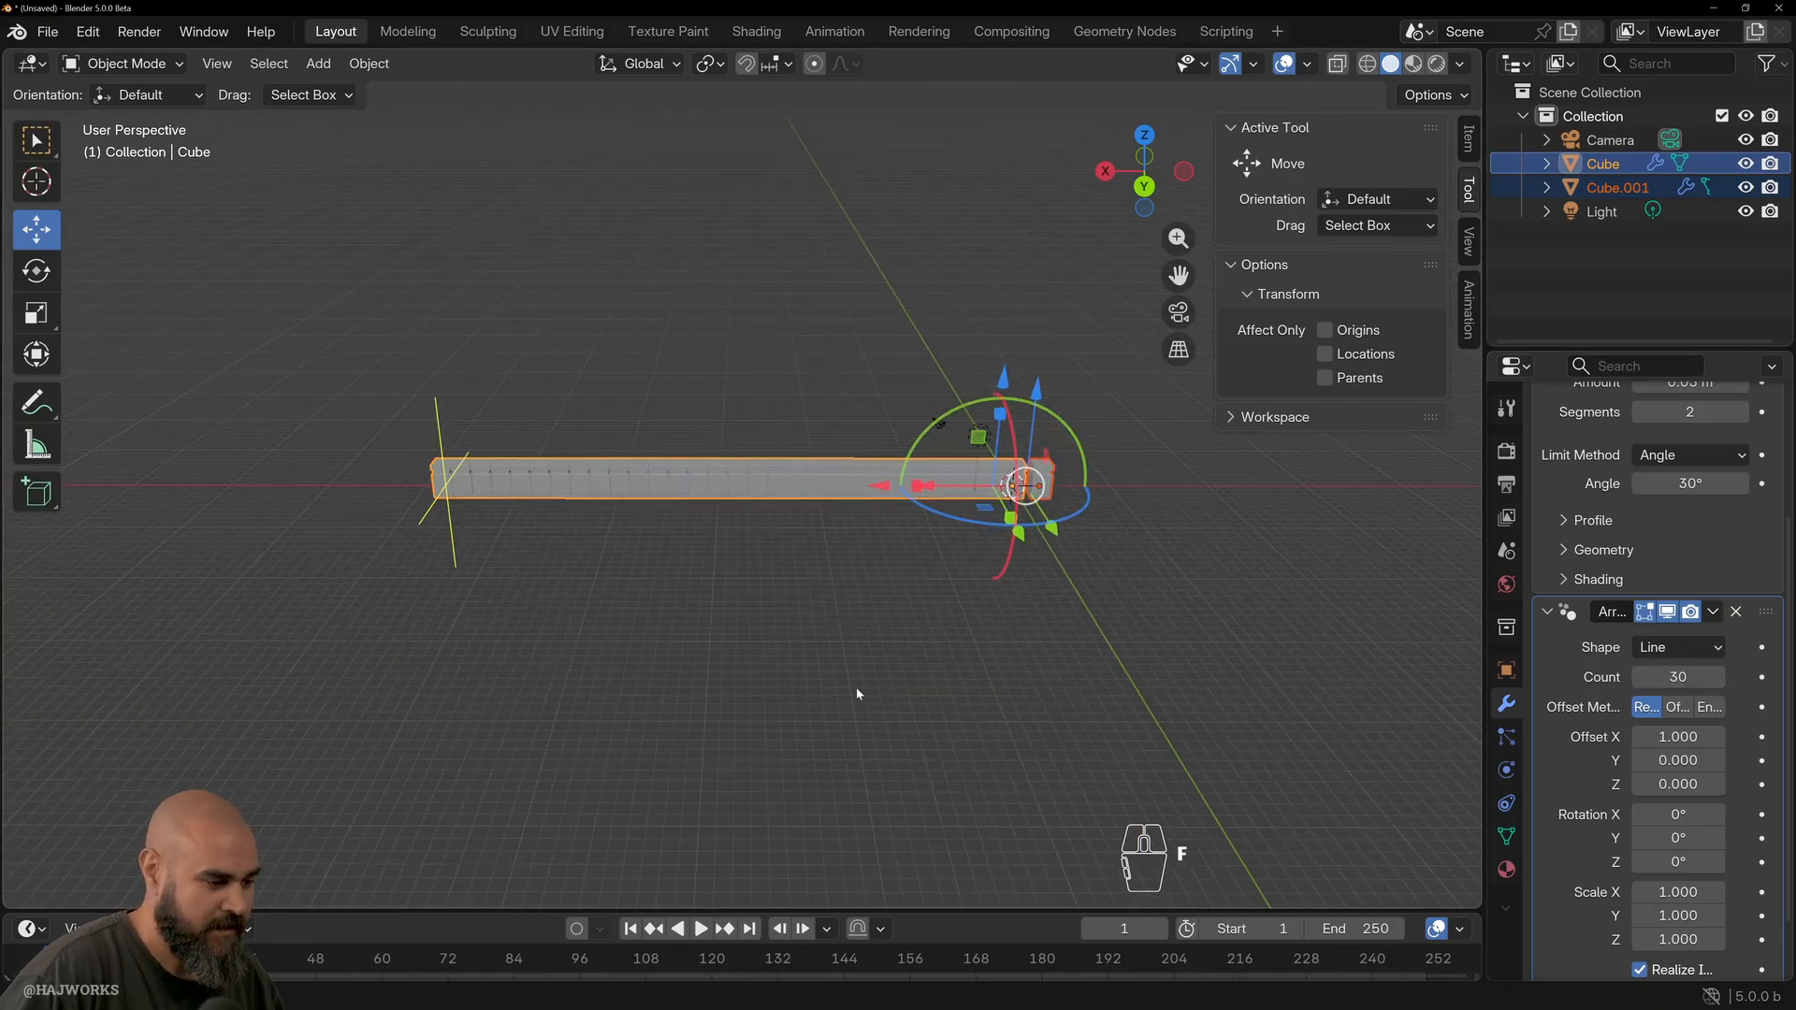
left_click_drag(1674, 737, 1746, 737)
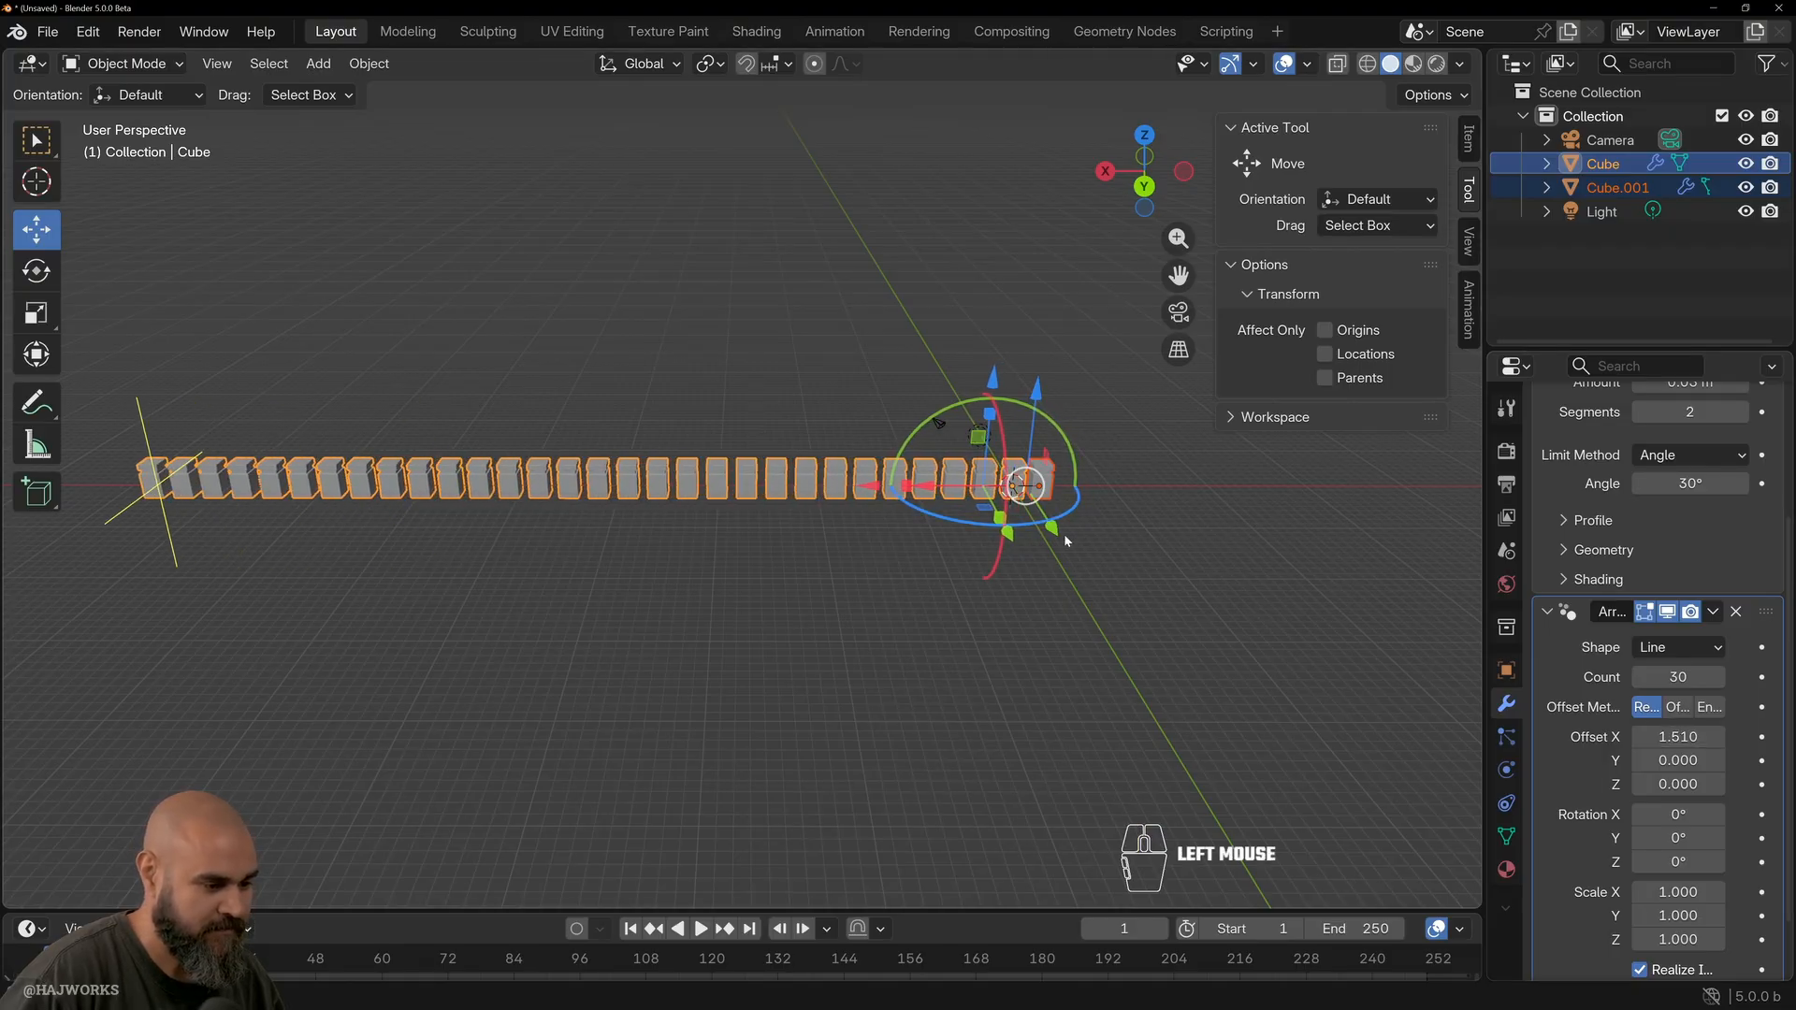
left_click(1036, 612)
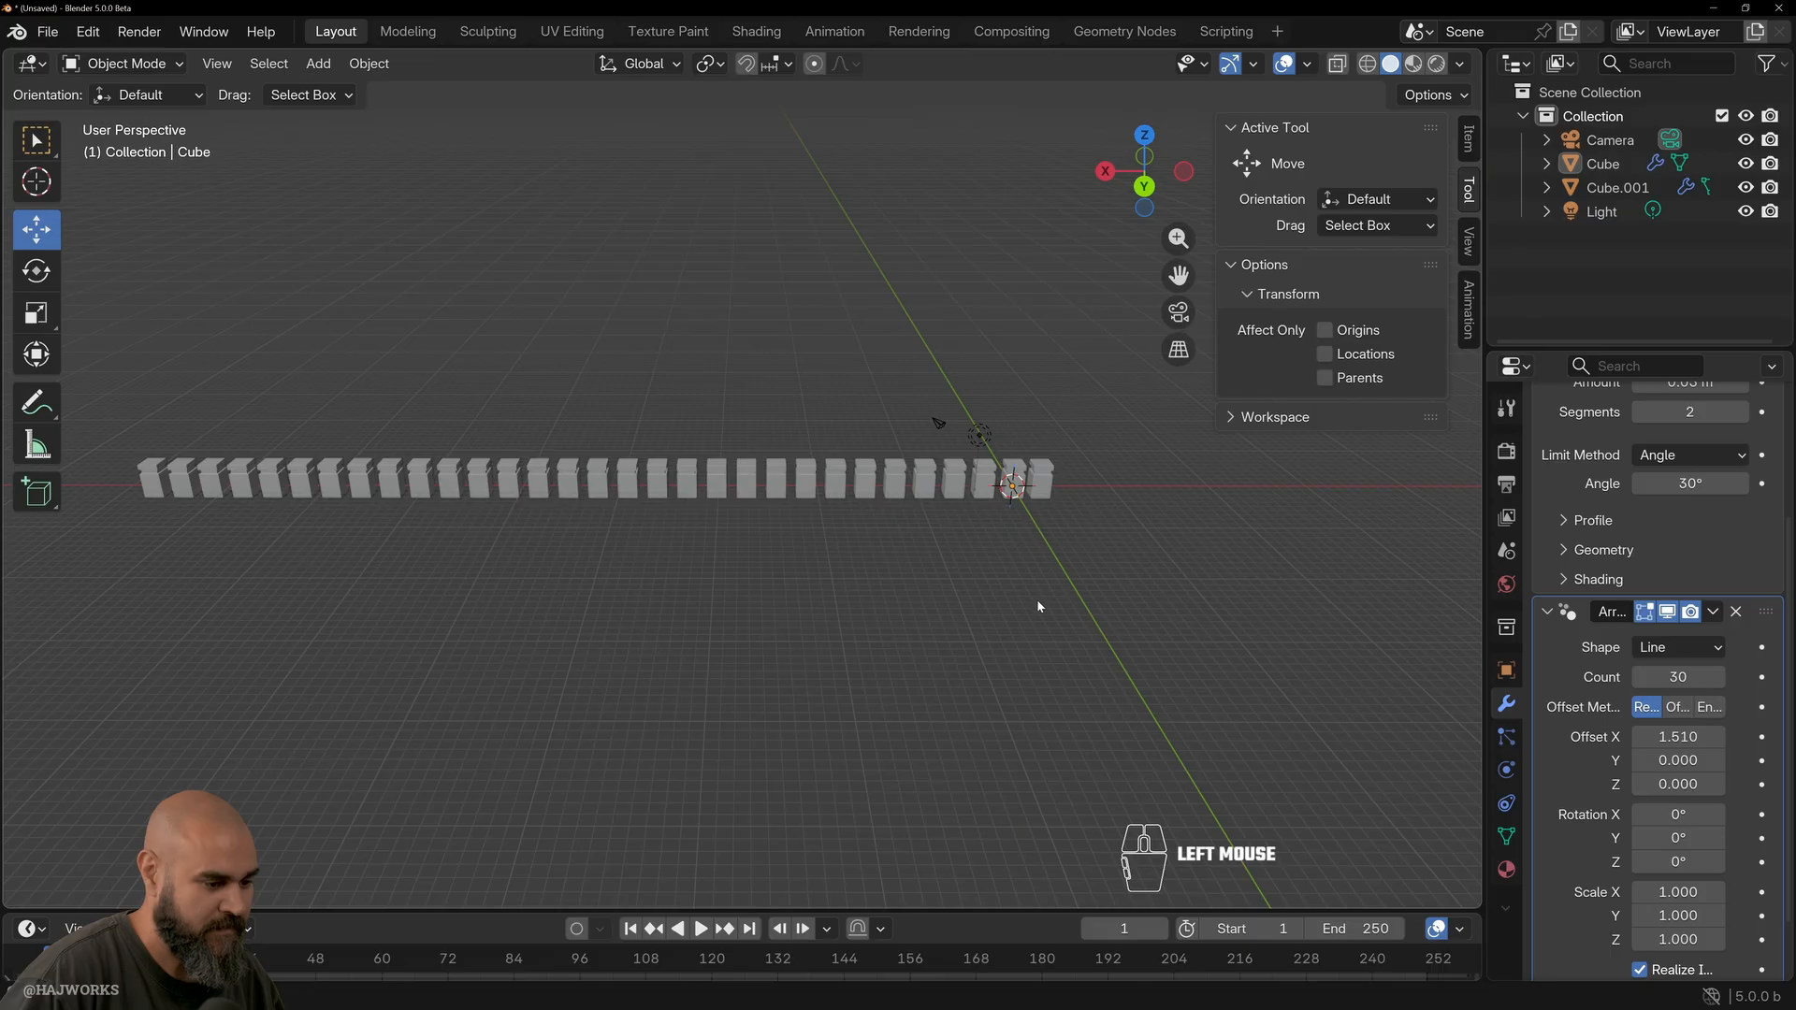
Frame all objects in the scene, clear the selection and switch the viewport shading to Rendered.
left_click(1041, 496)
left_click_drag(1132, 423, 5, 744)
key("f")
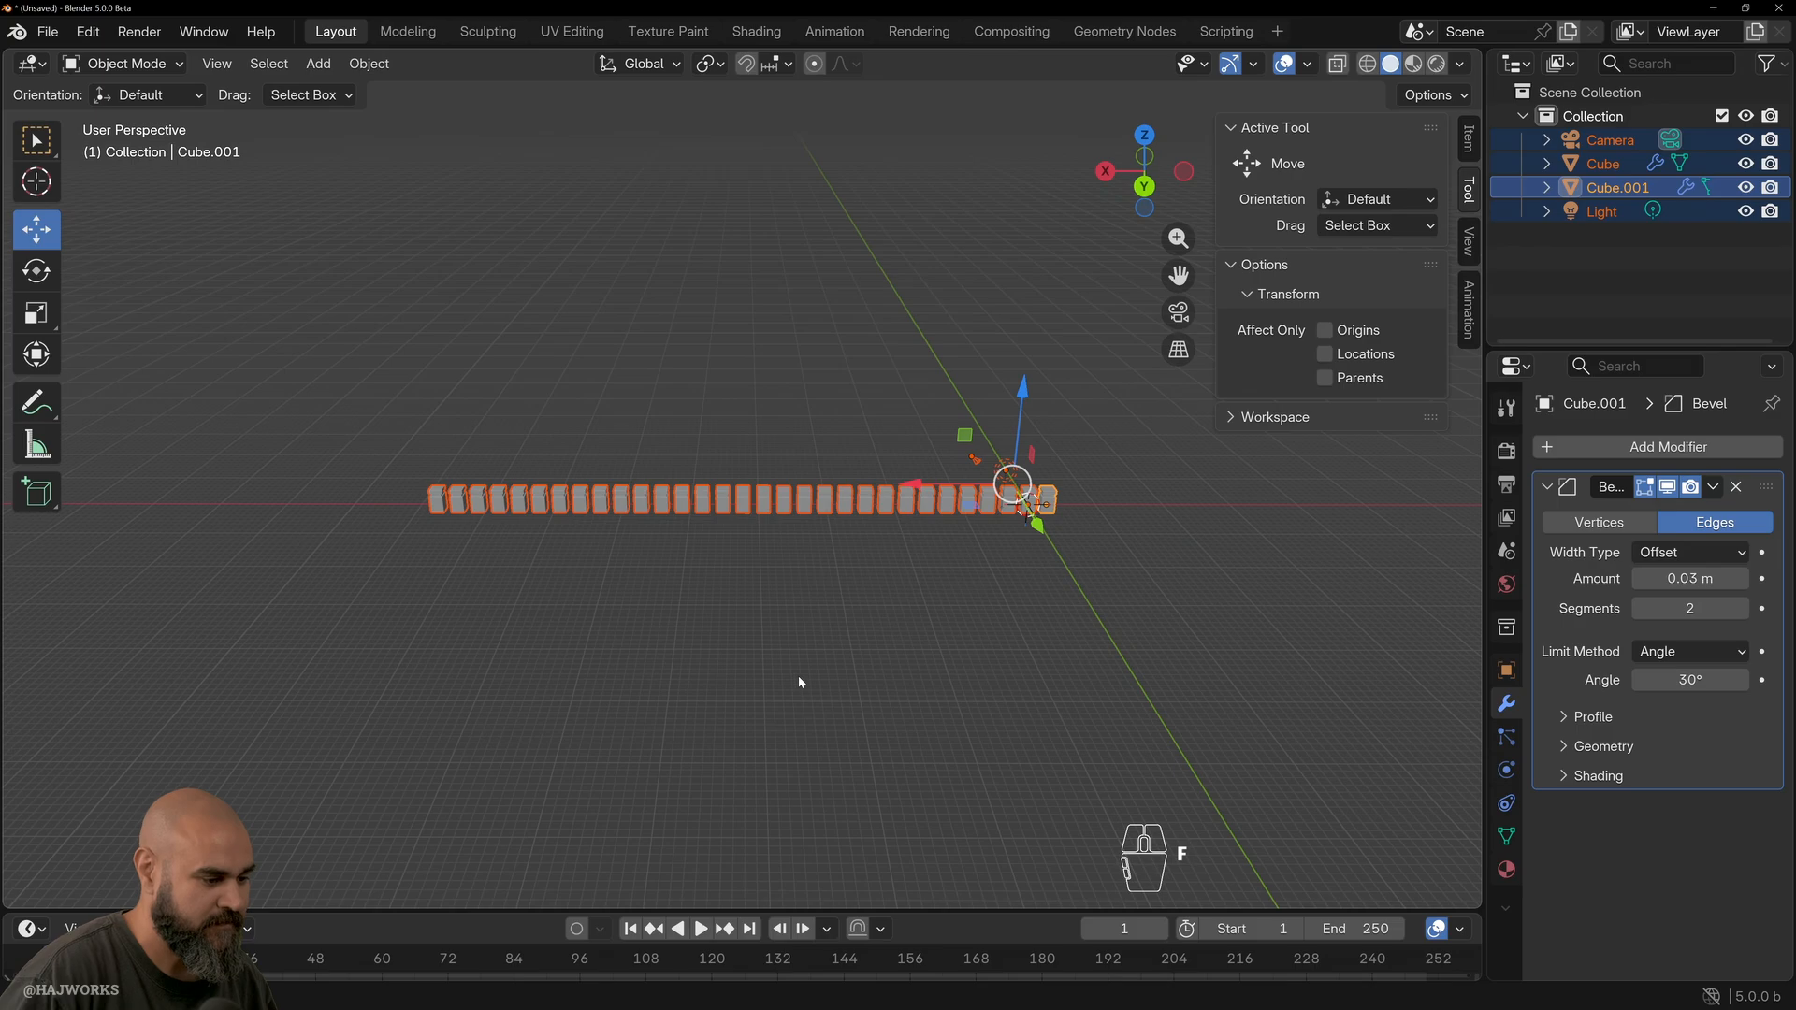
key("alt+a")
mouse_move(990, 653)
left_mouse_down("alt")
mouse_move(597, 643)
mouse_move(998, 630)
left_mouse_up("alt")
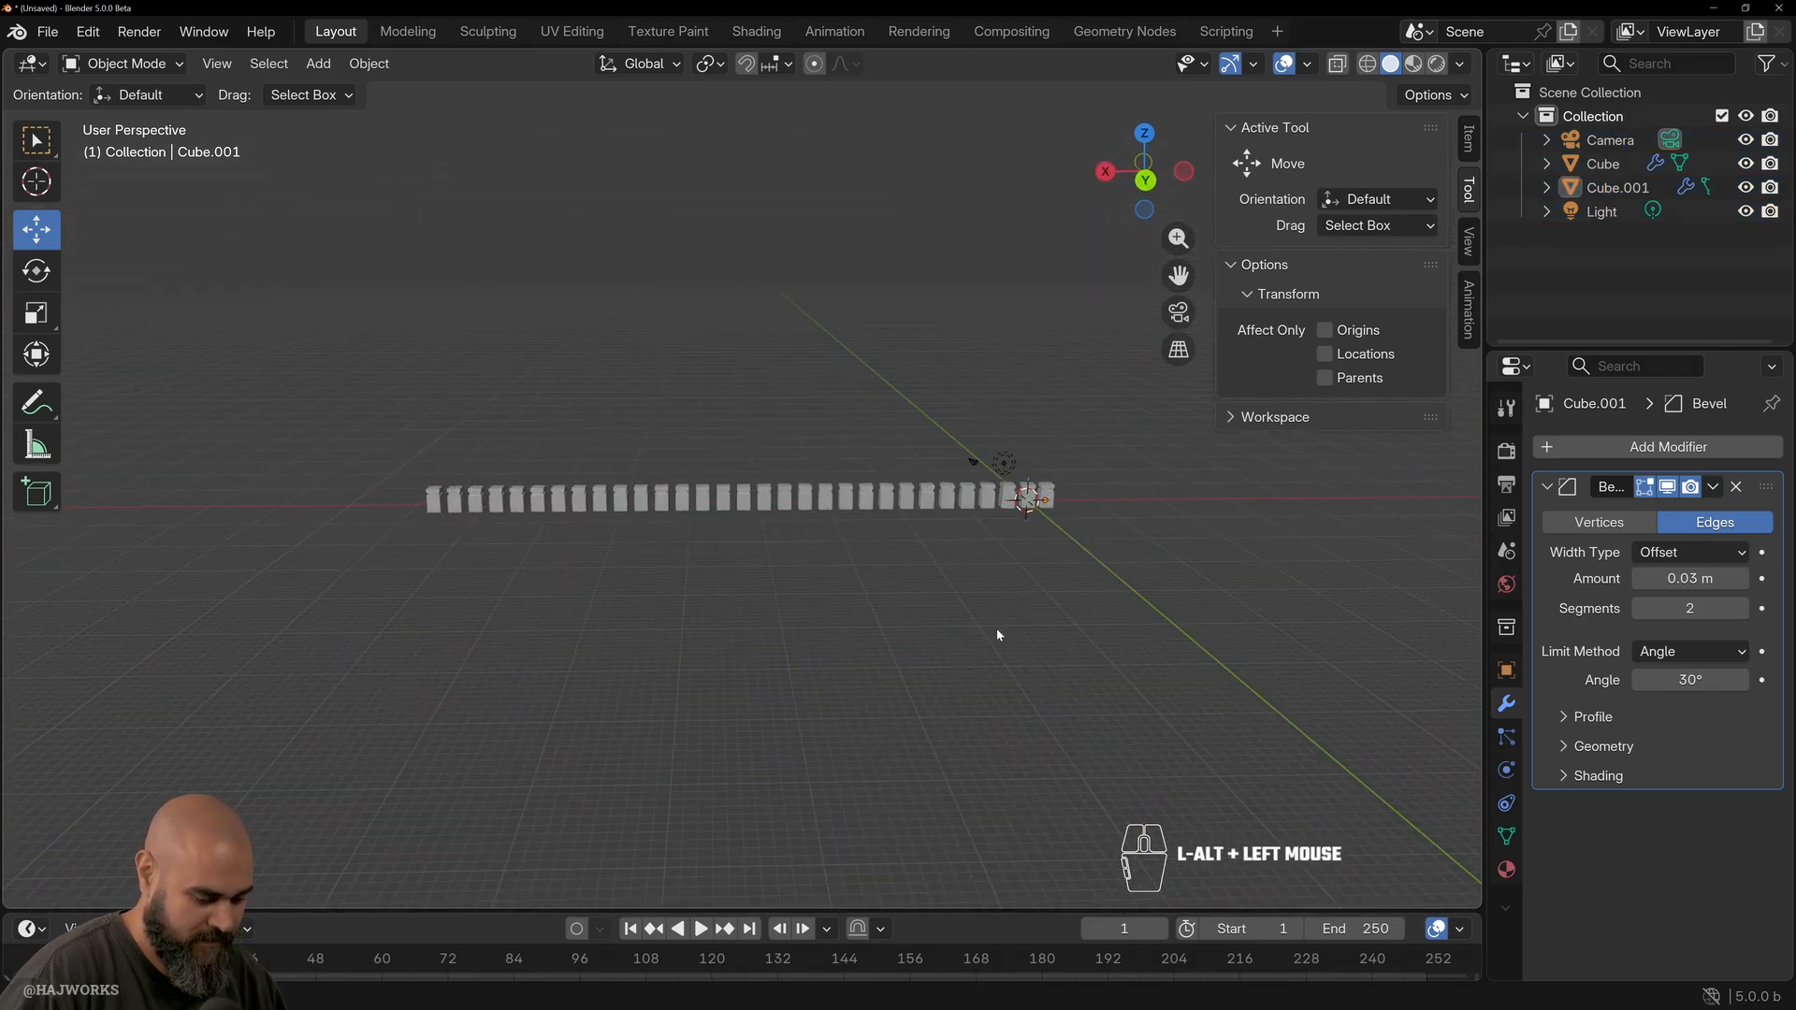
key("F7")
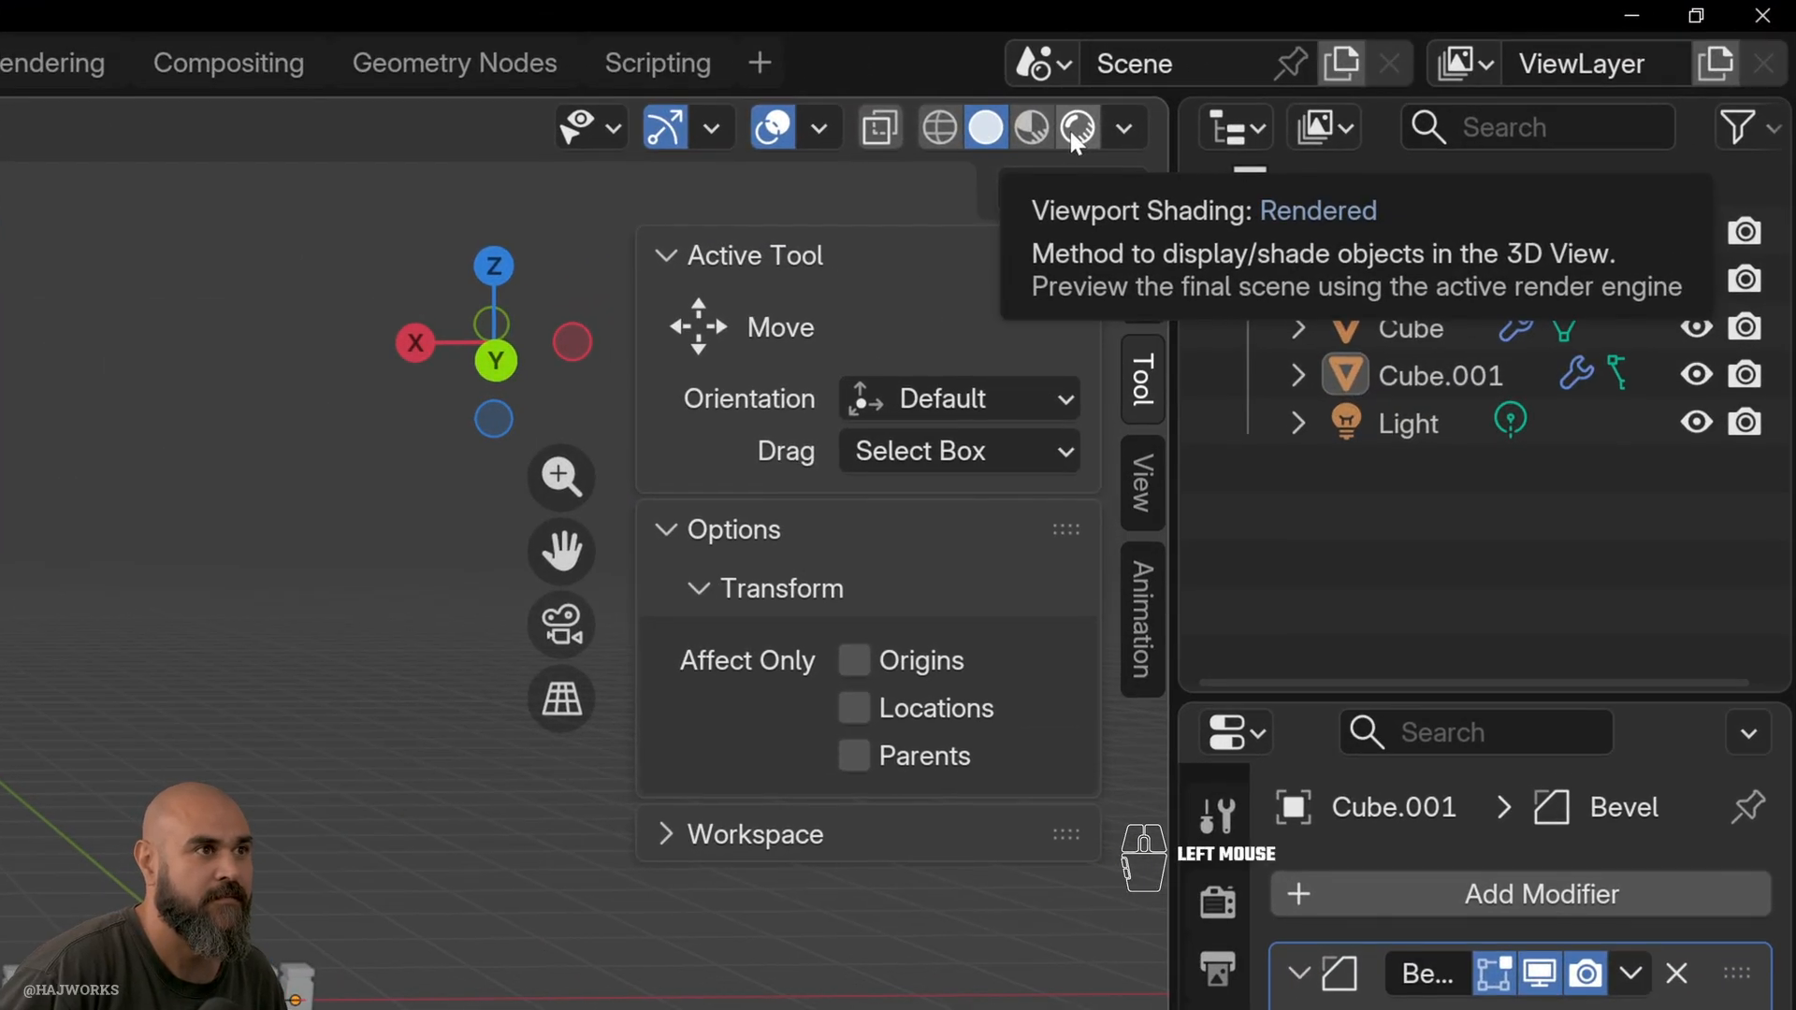
left_click(1077, 131)
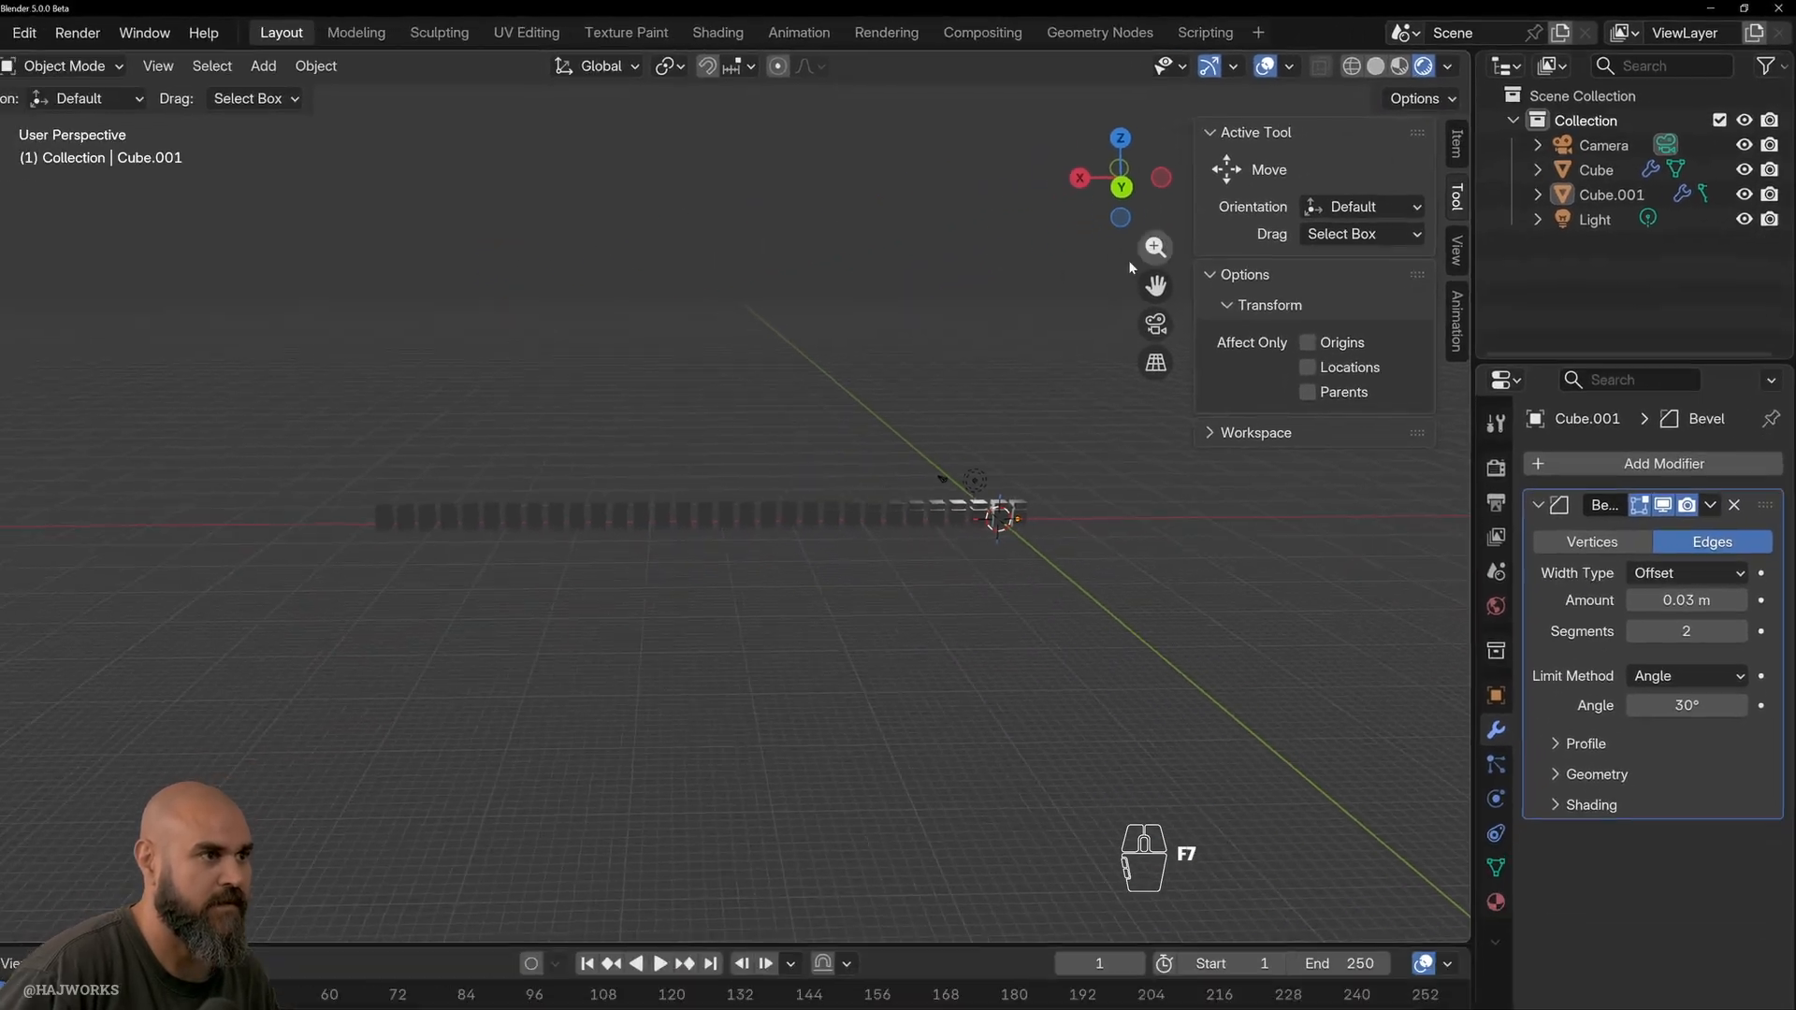
Examine the rendered row of blocks from close up, looking along its length at the lighting and shadows.
left_click_drag(1154, 458, 839, 574, "alt")
right_click_drag(839, 575, 894, 678, "alt")
middle_click_drag(895, 677, 928, 543, "alt")
right_click_drag(929, 543, 933, 532, "alt")
middle_click_drag(933, 537, 899, 509, "alt")
left_click_drag(898, 509, 954, 517, "alt")
middle_click_drag(955, 517, 784, 553, "alt")
right_click_drag(784, 554, 807, 585, "alt")
middle_click_drag(806, 586, 793, 553, "alt")
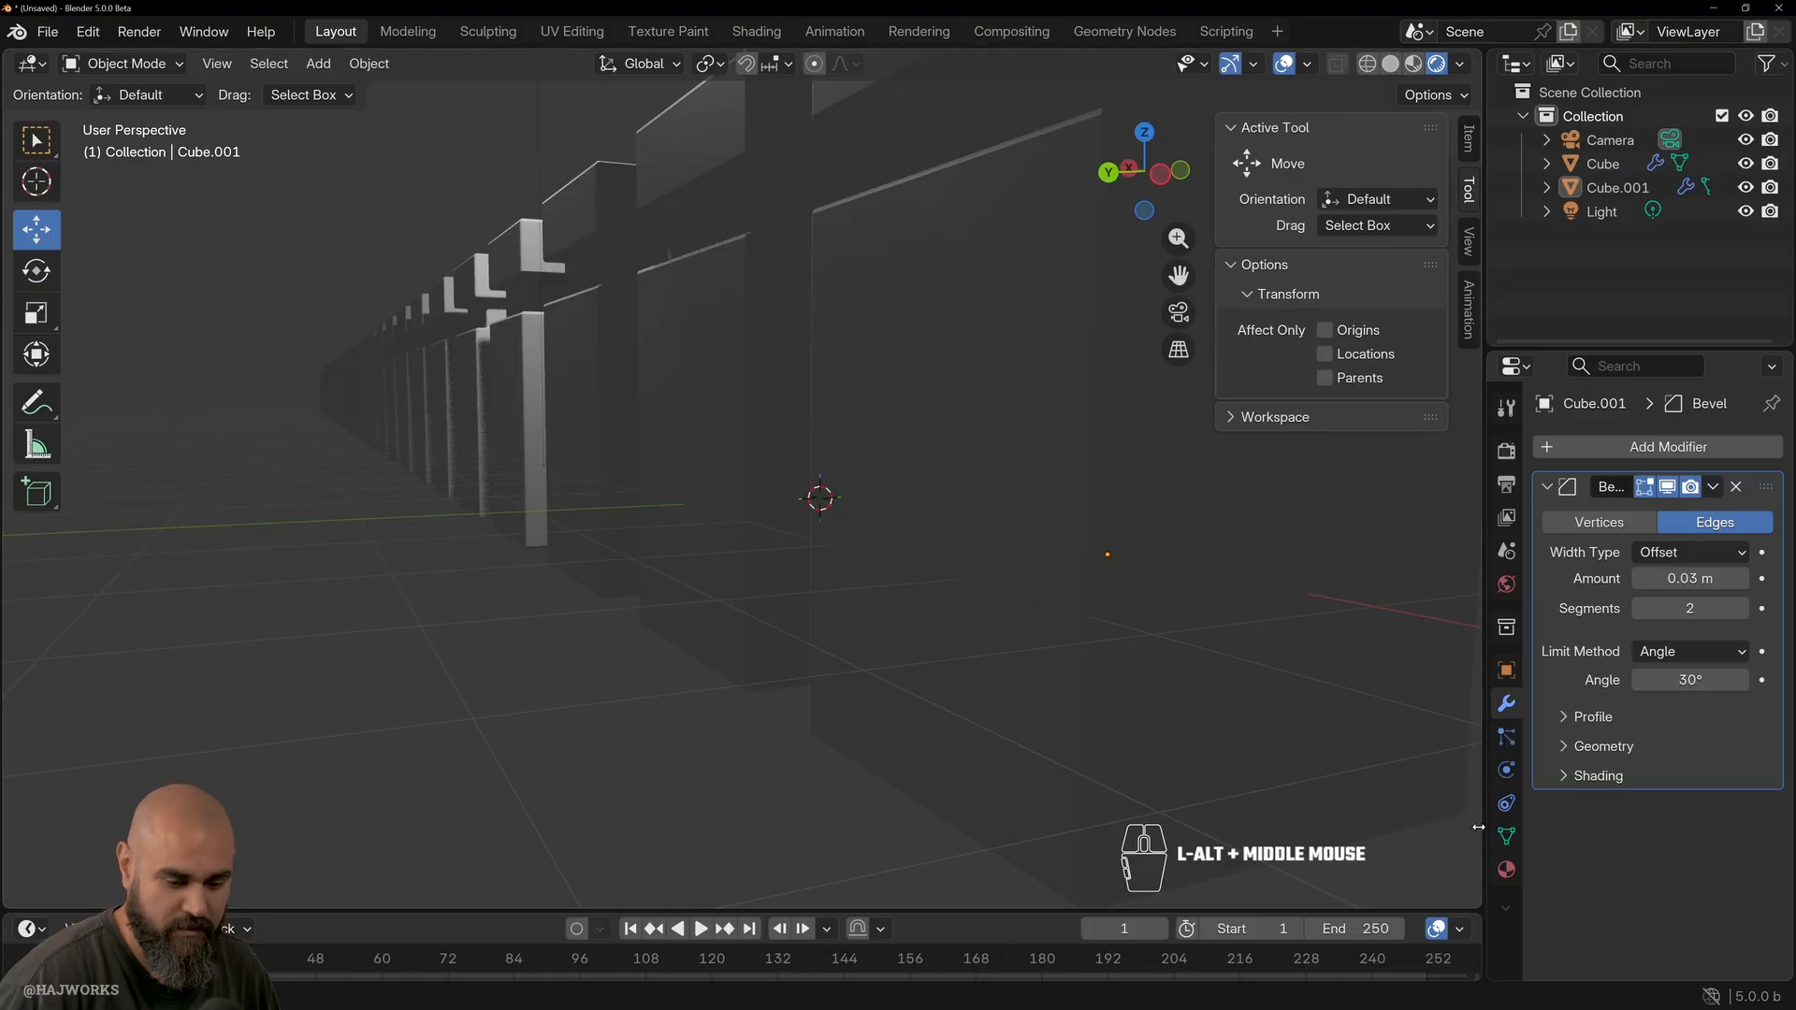
Set the scene's render engine to Cycles.
left_click(1508, 454)
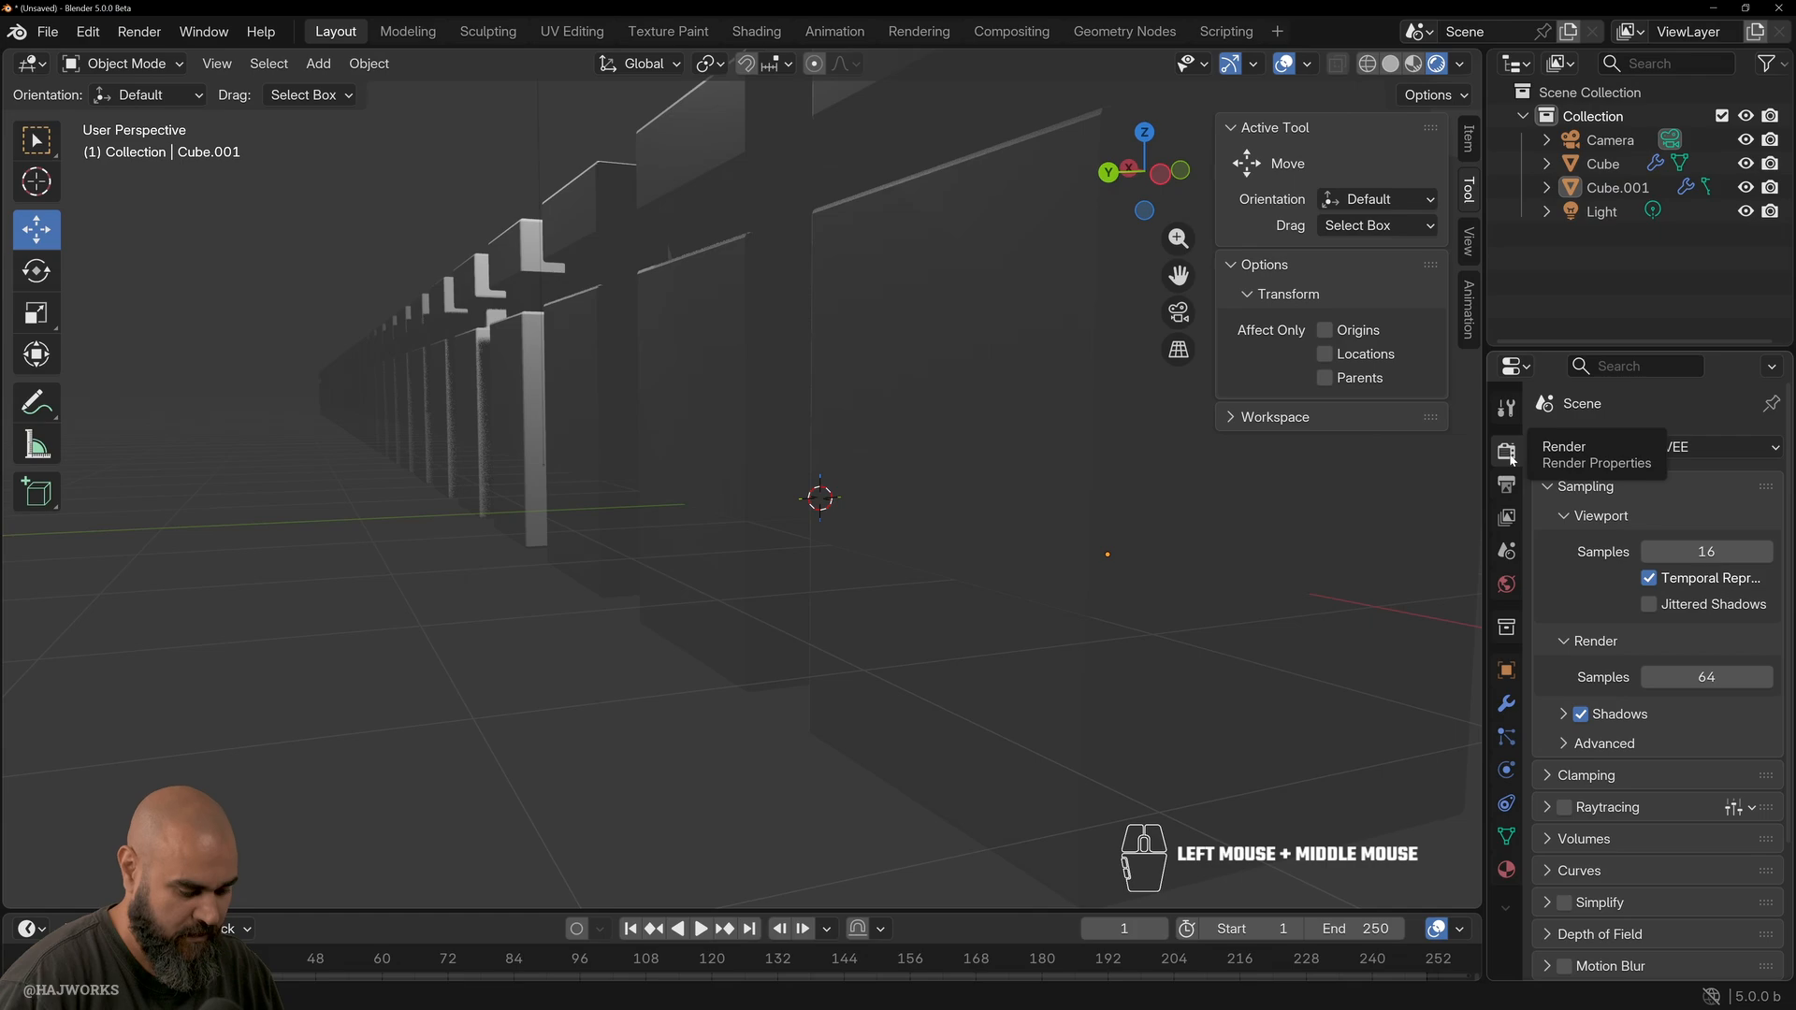
key("F7")
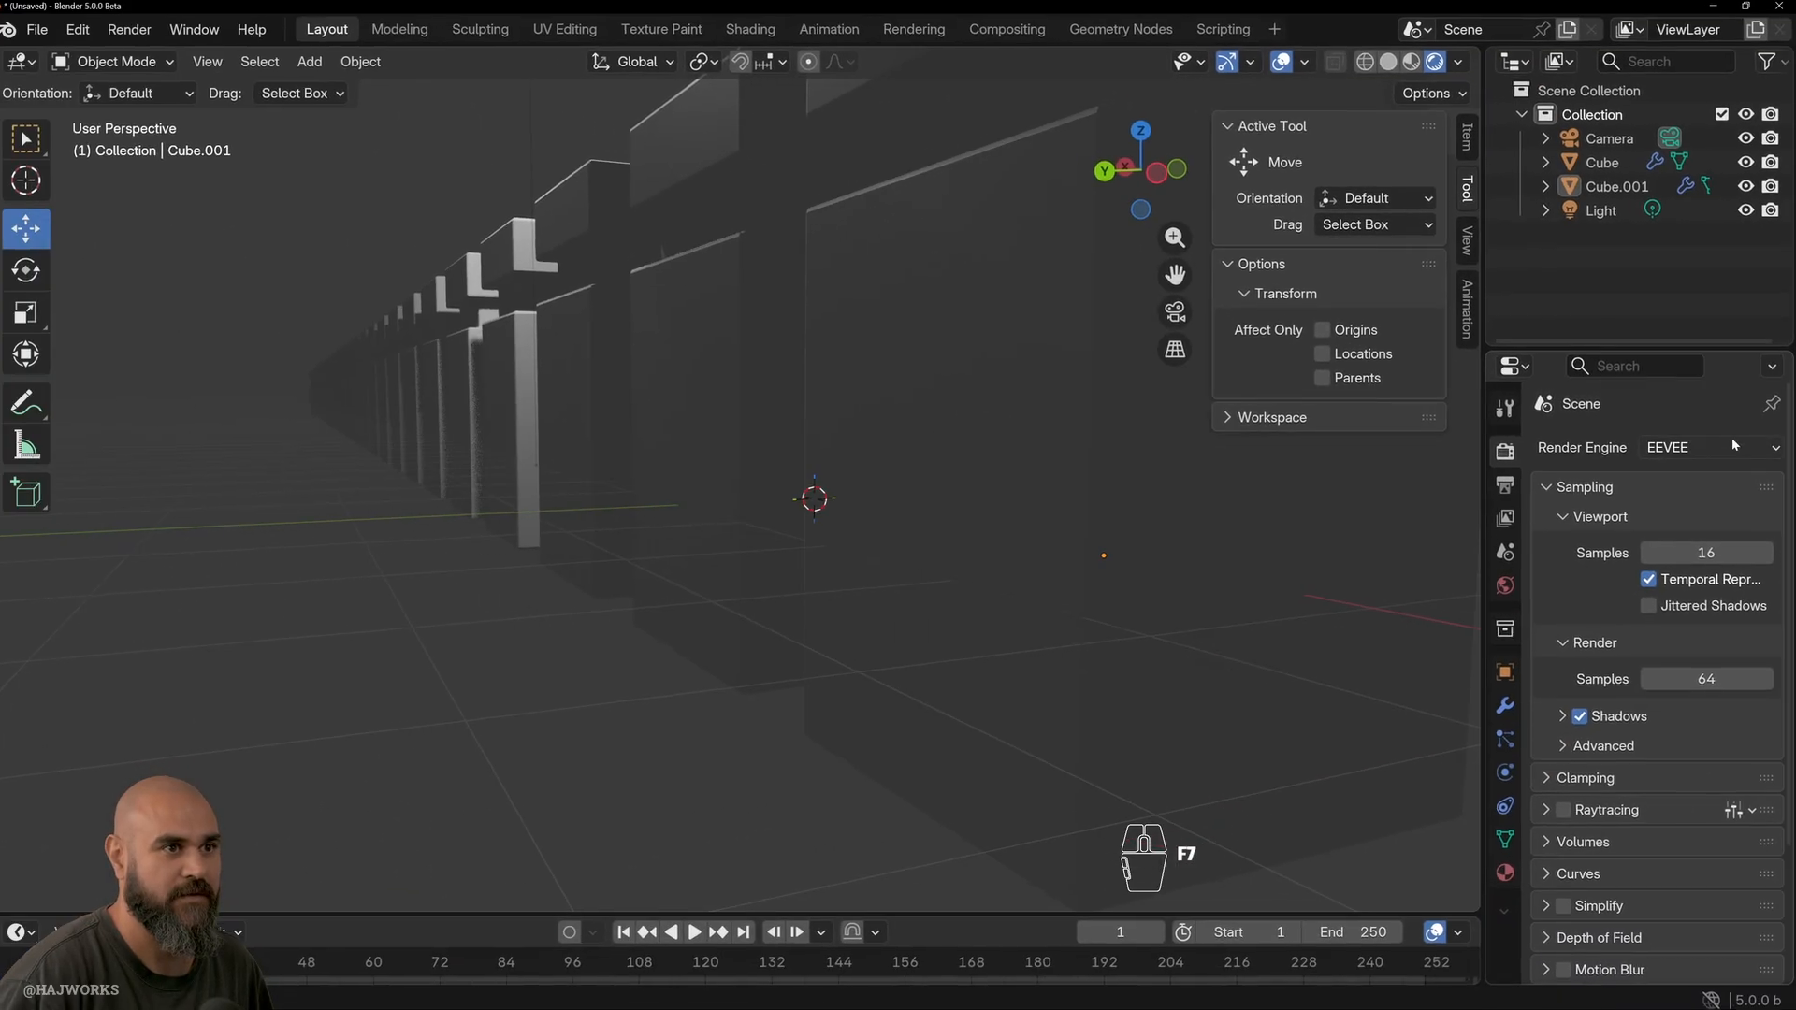
left_click(1731, 445)
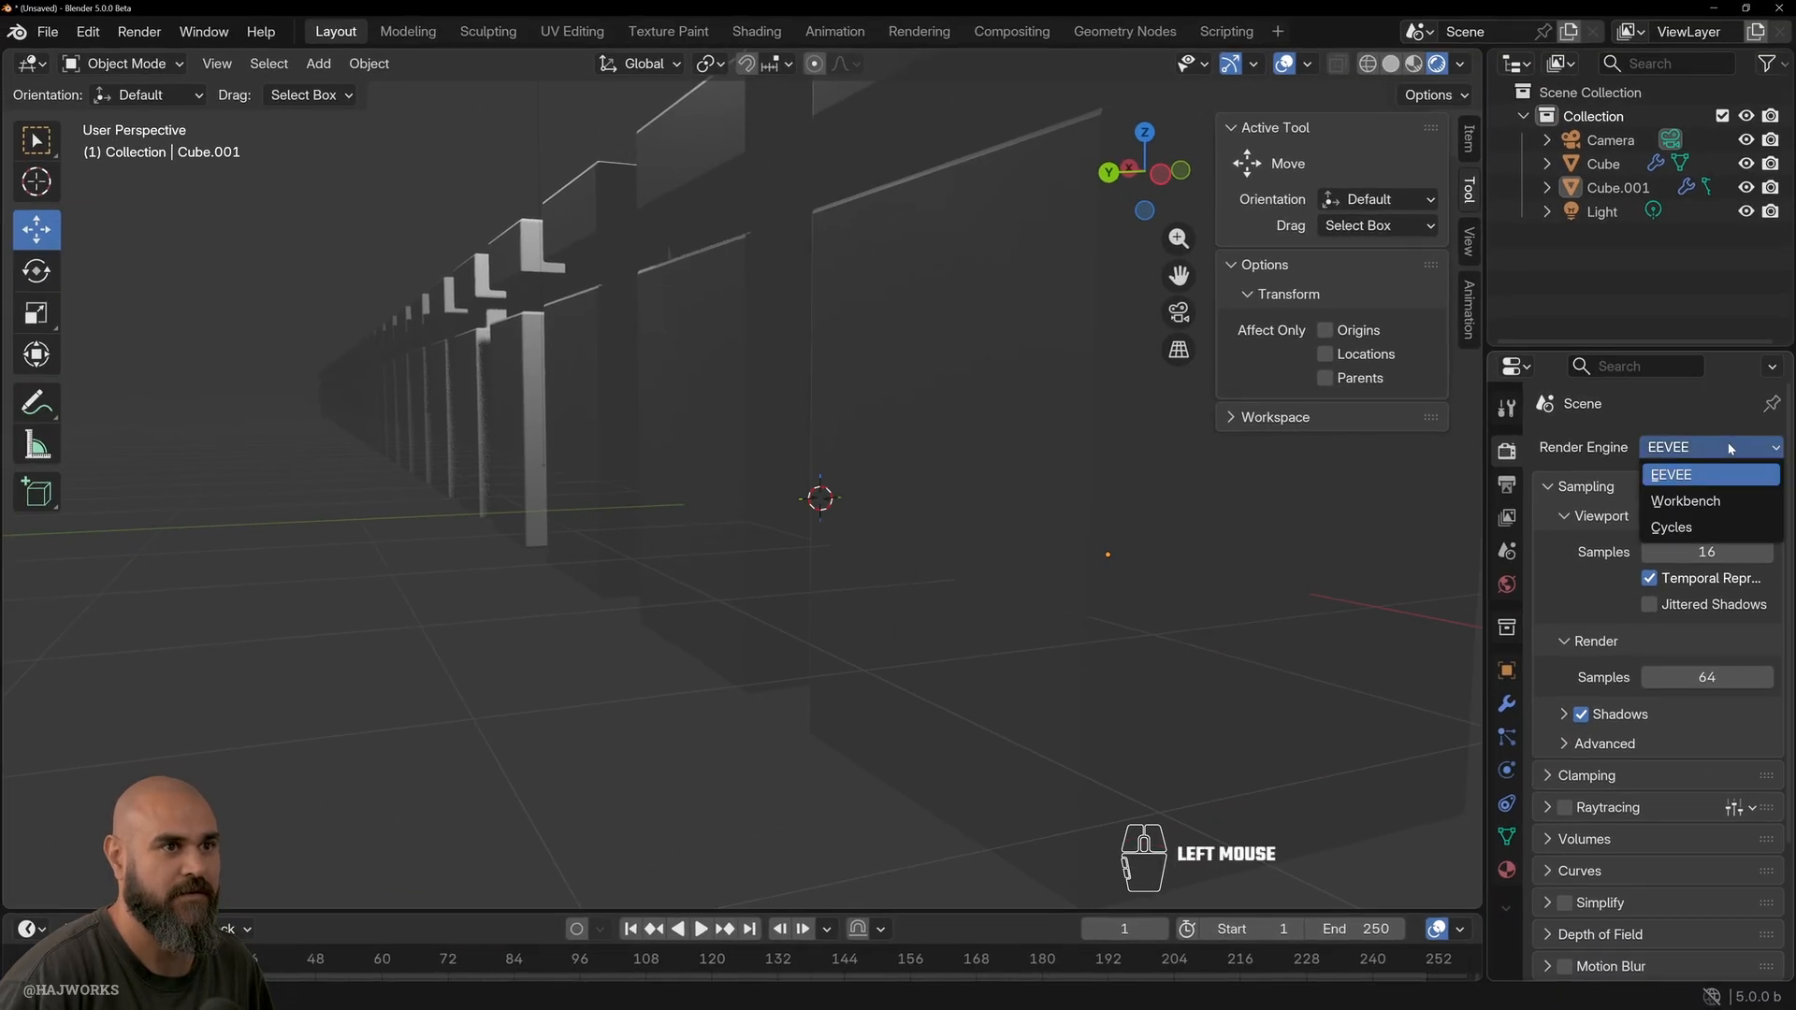
left_click(1699, 526)
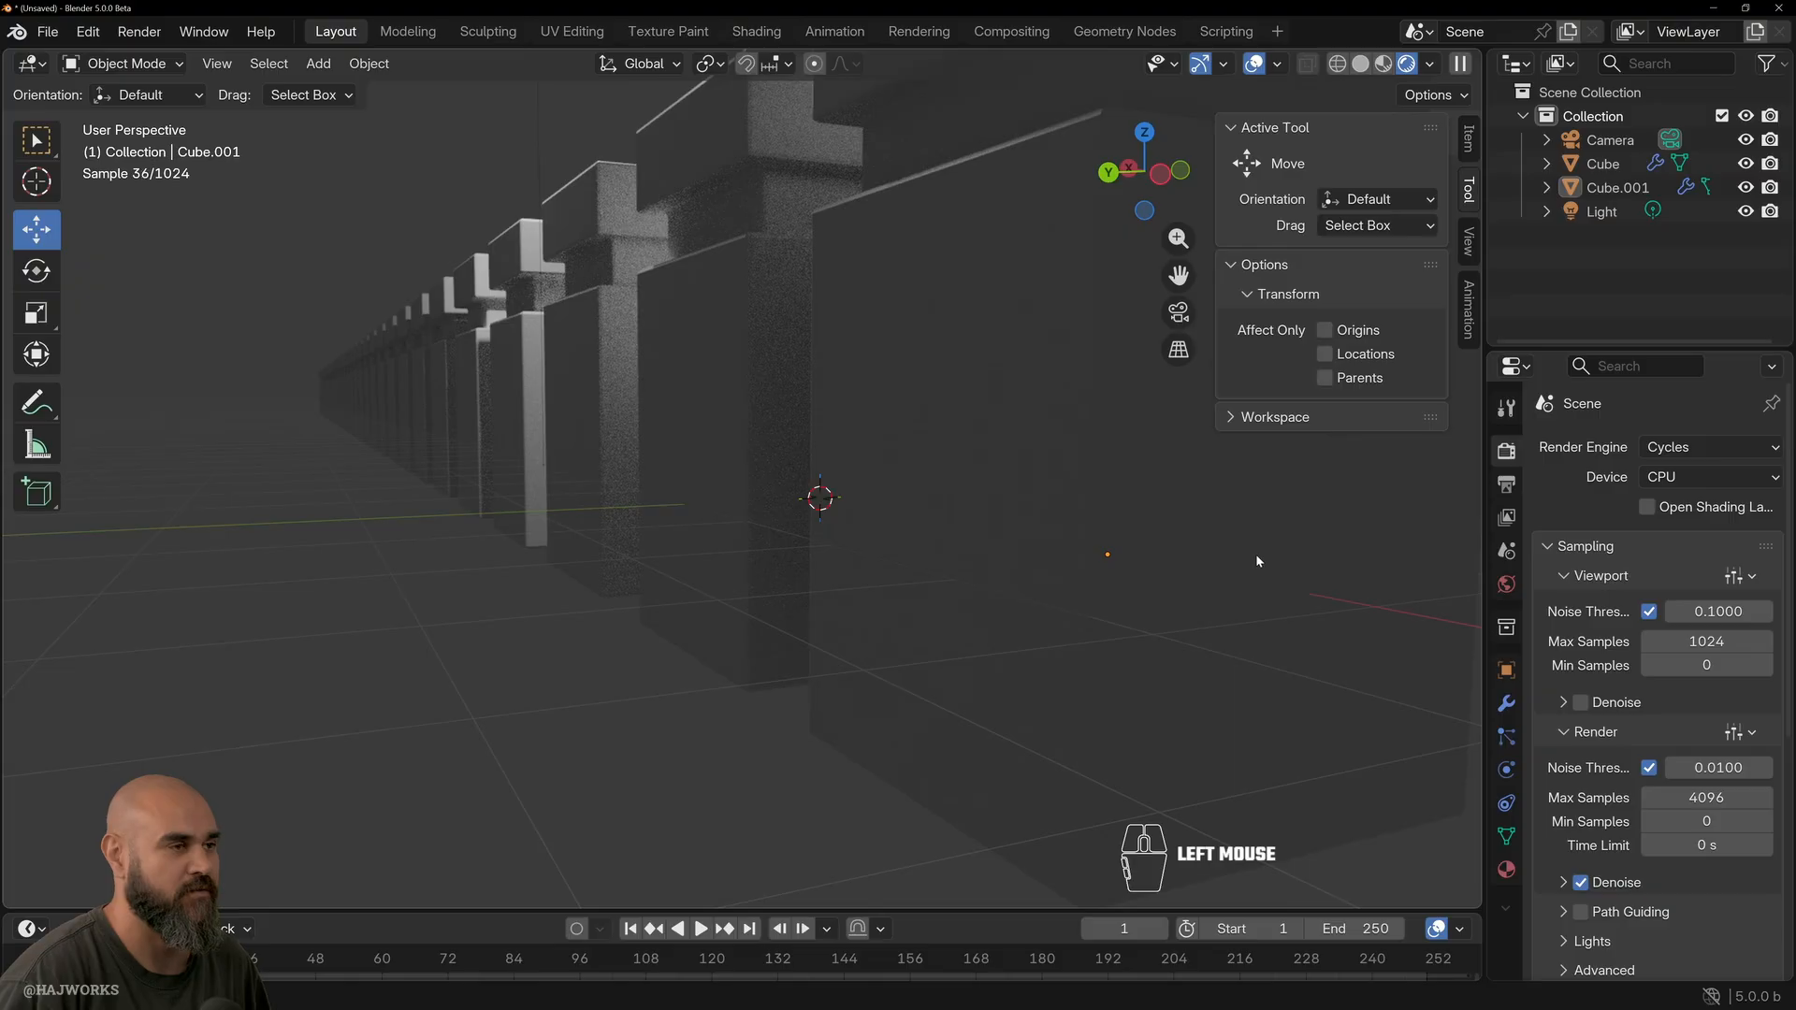